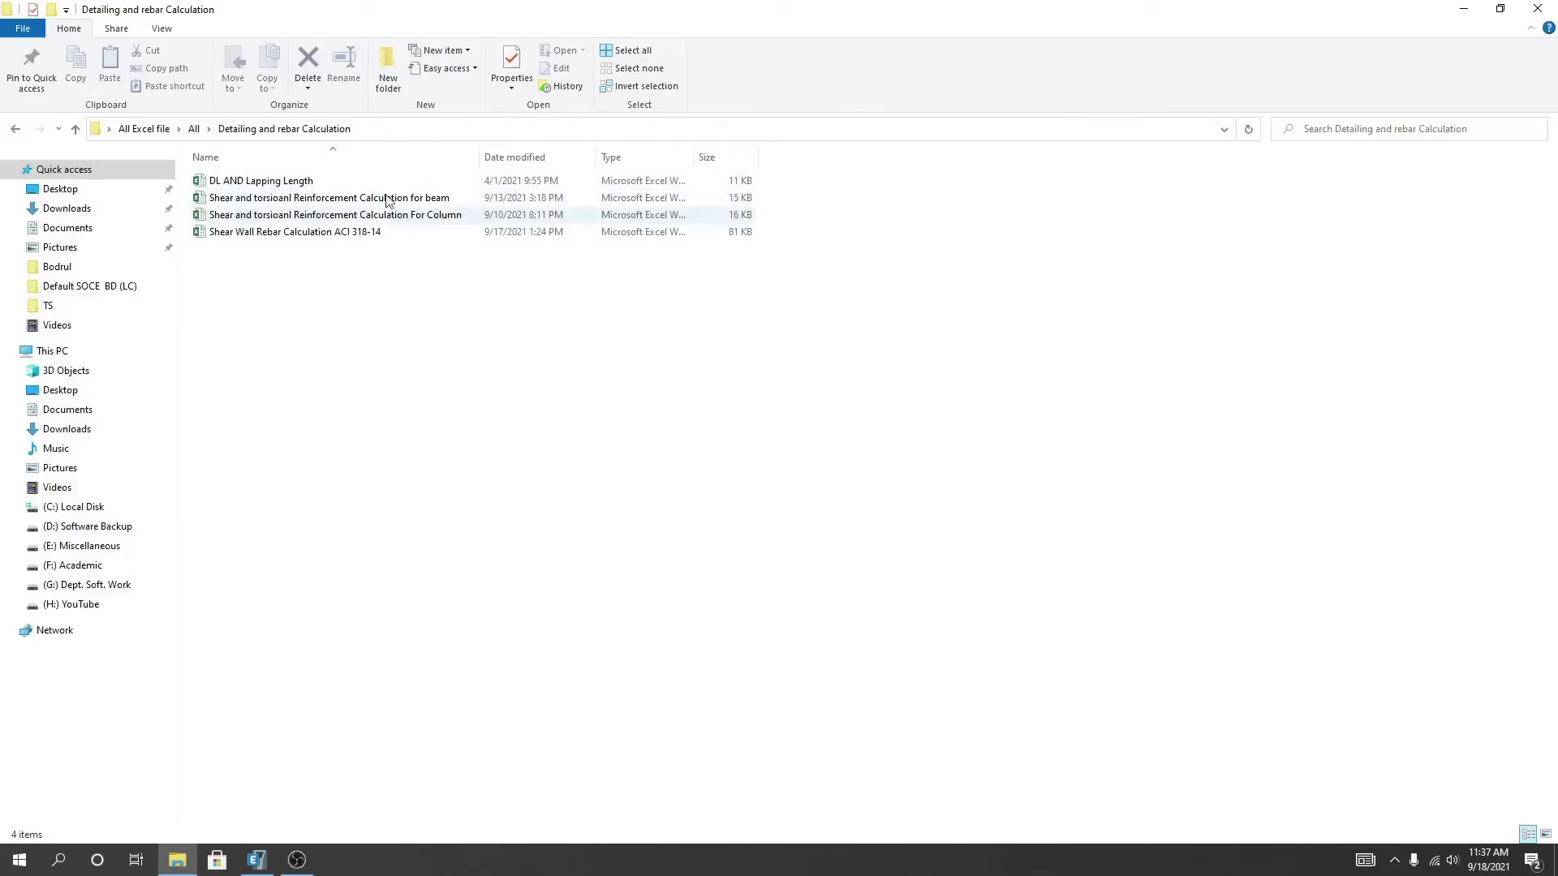
# Open the Shear Wall Rebar Calculation ACI 318-14 workbook and maximize the Excel window.
pyautogui.click(341, 234)
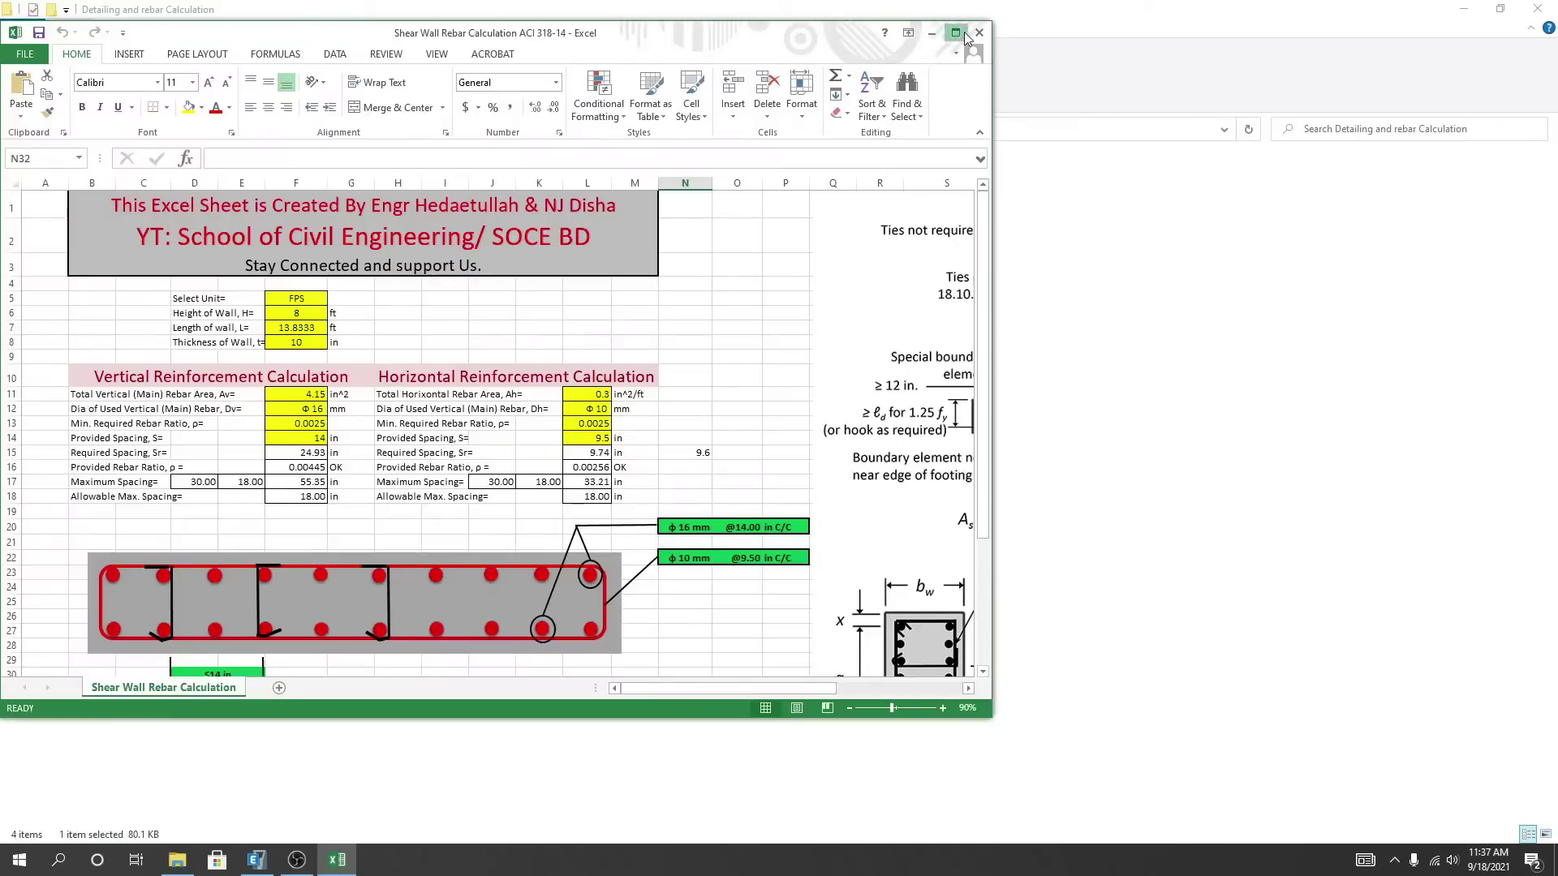
pyautogui.click(956, 33)
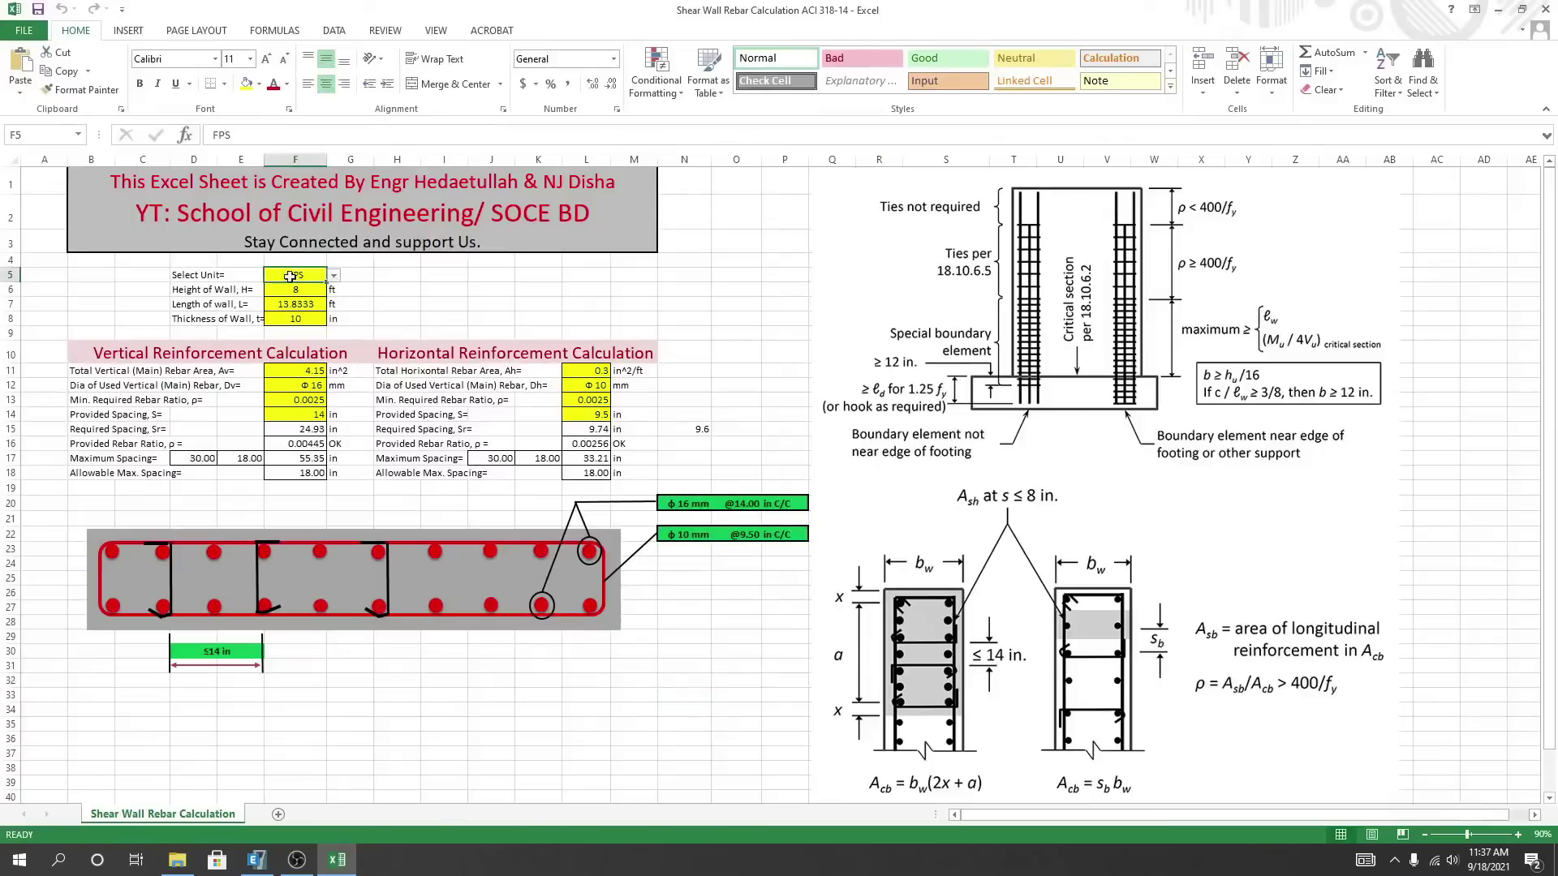
# Change the Height of Wall in F6 from 8 ft to 10 ft.
pyautogui.click(398, 287)
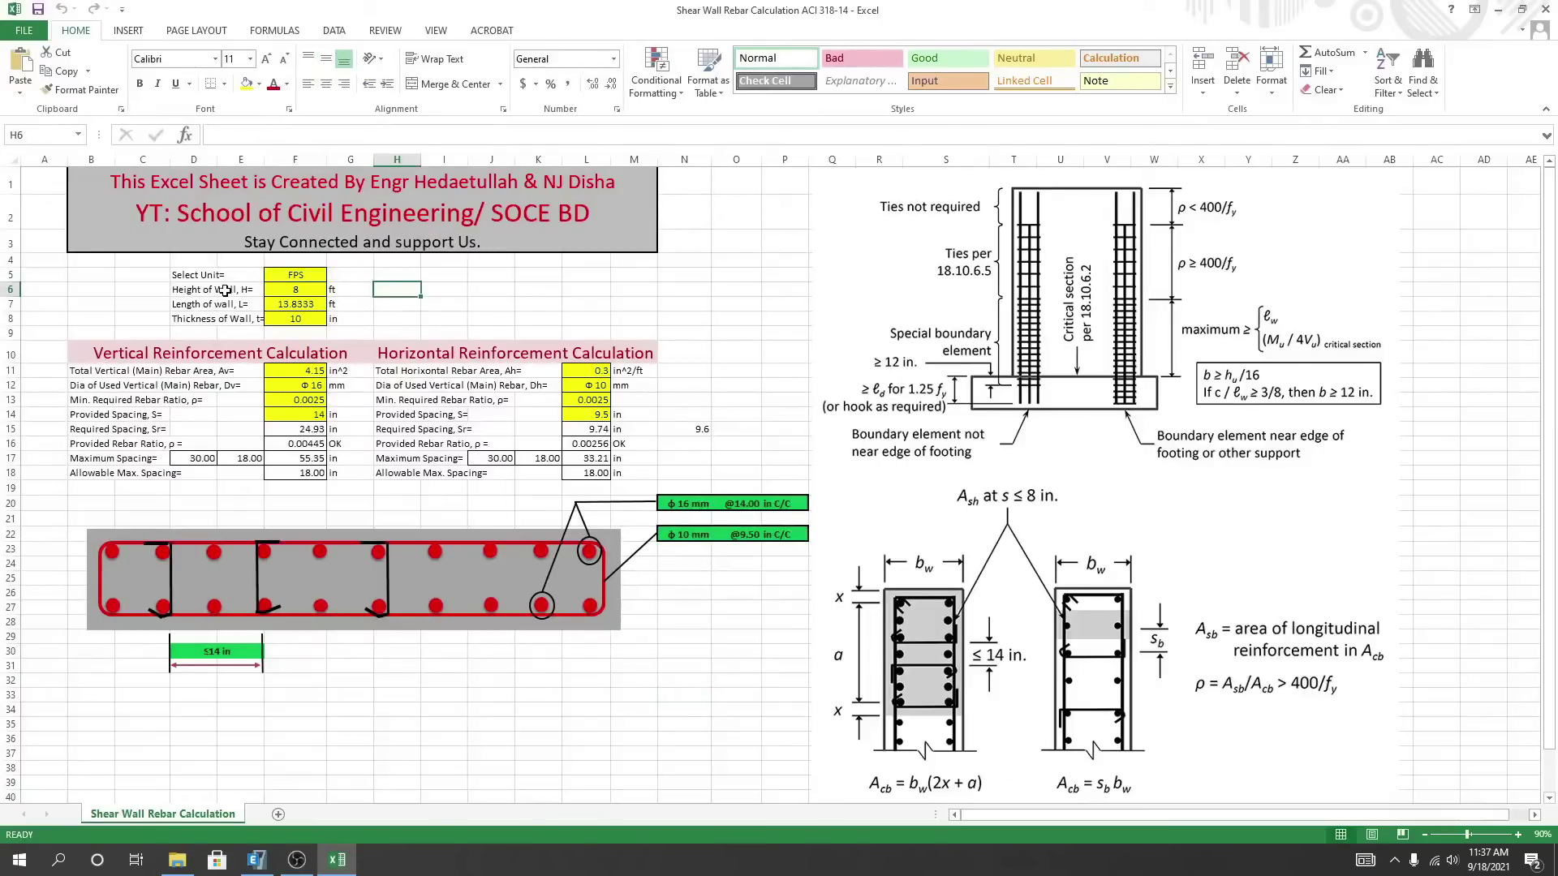
pyautogui.click(294, 289)
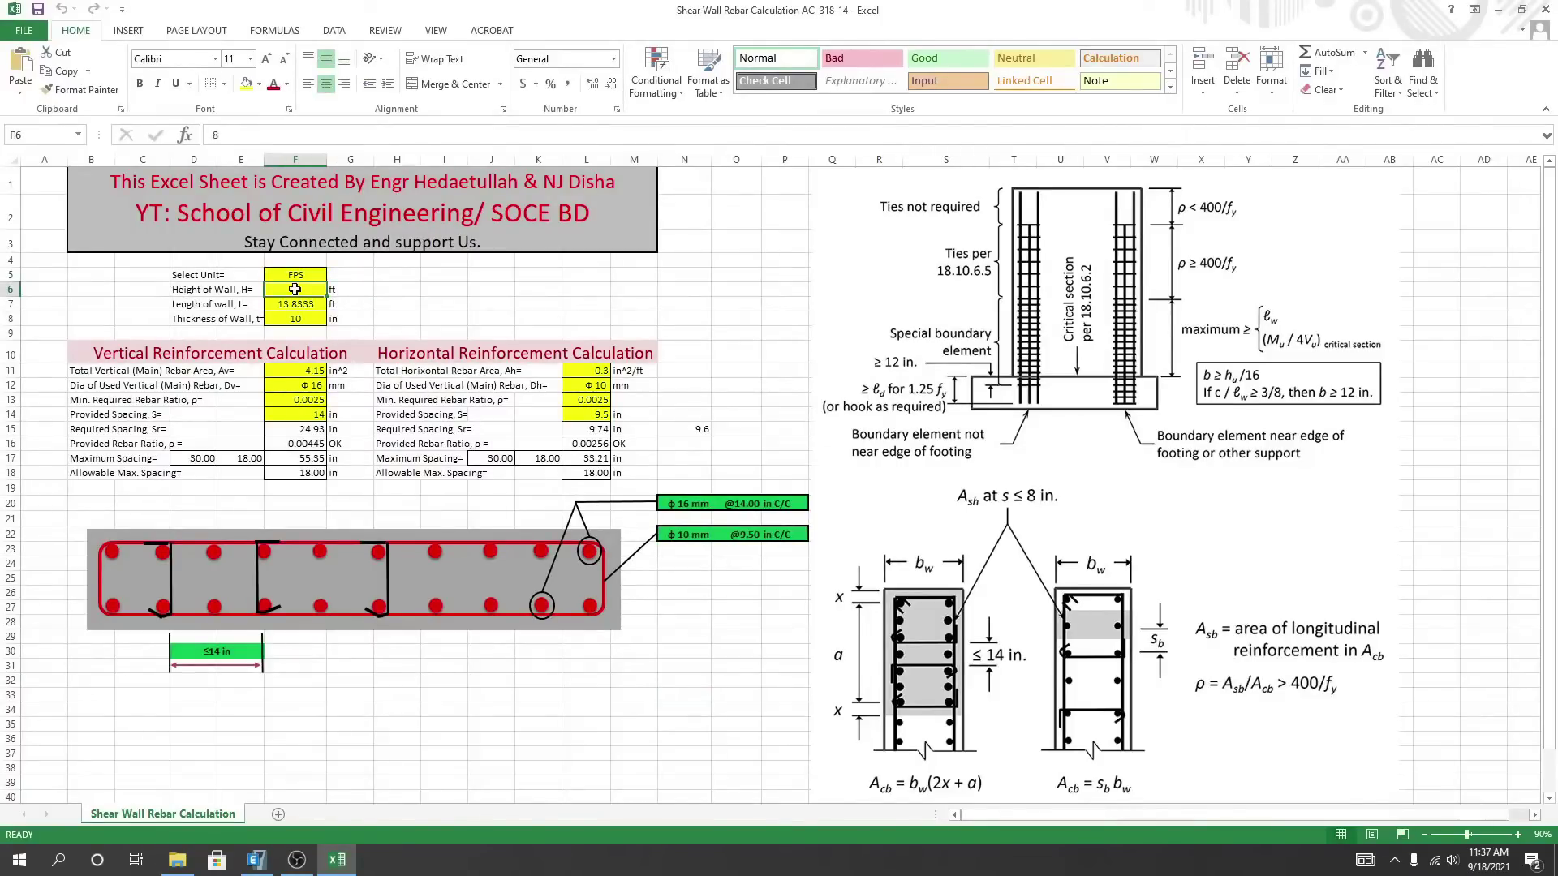
pyautogui.write('10')
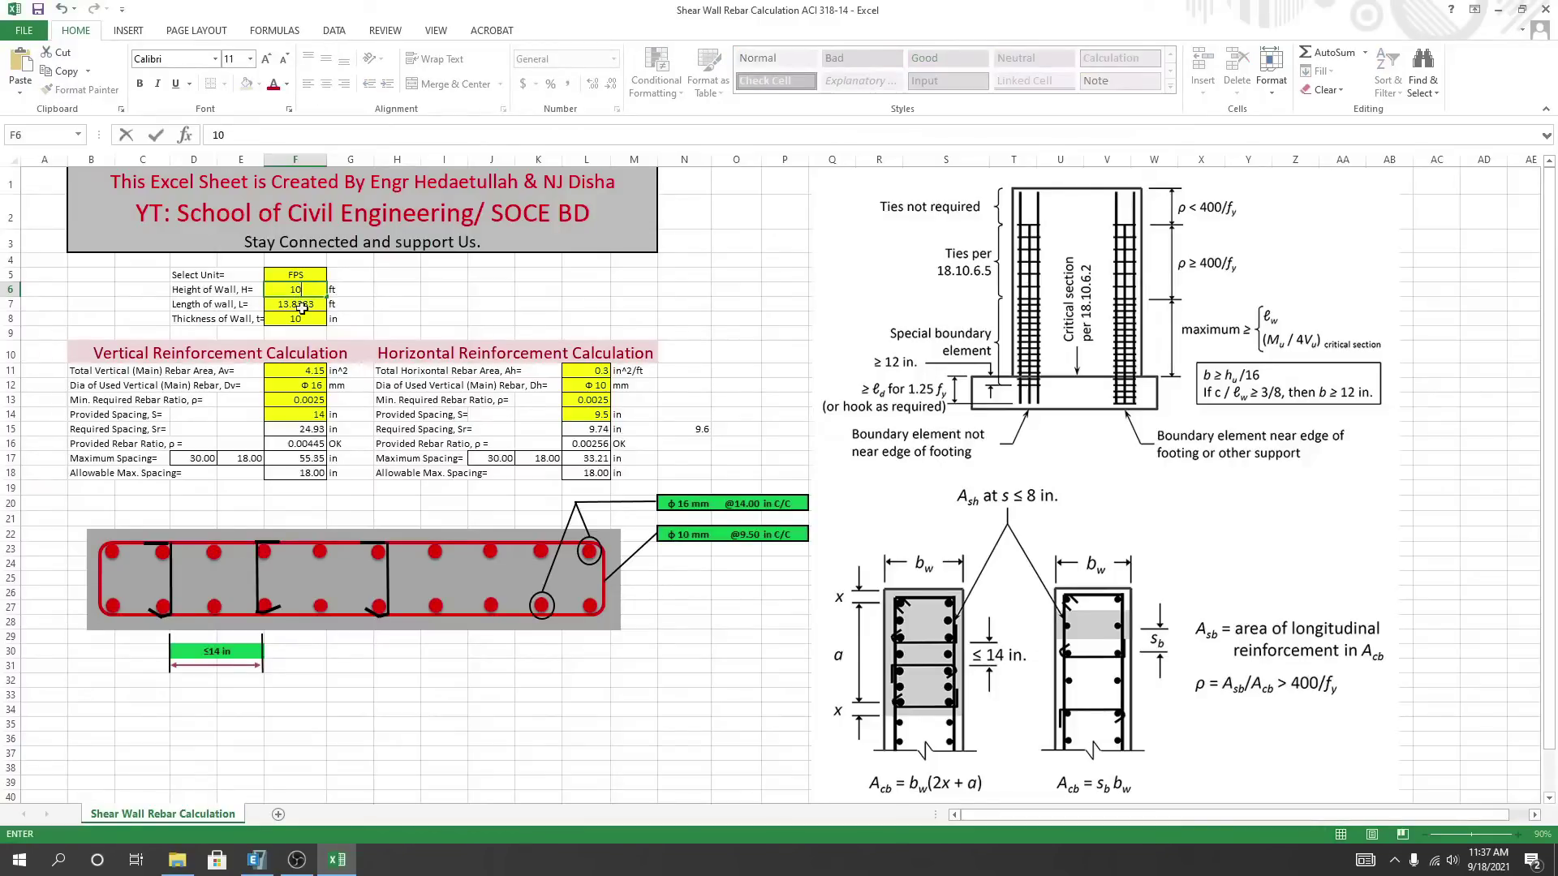
pyautogui.press('Return')
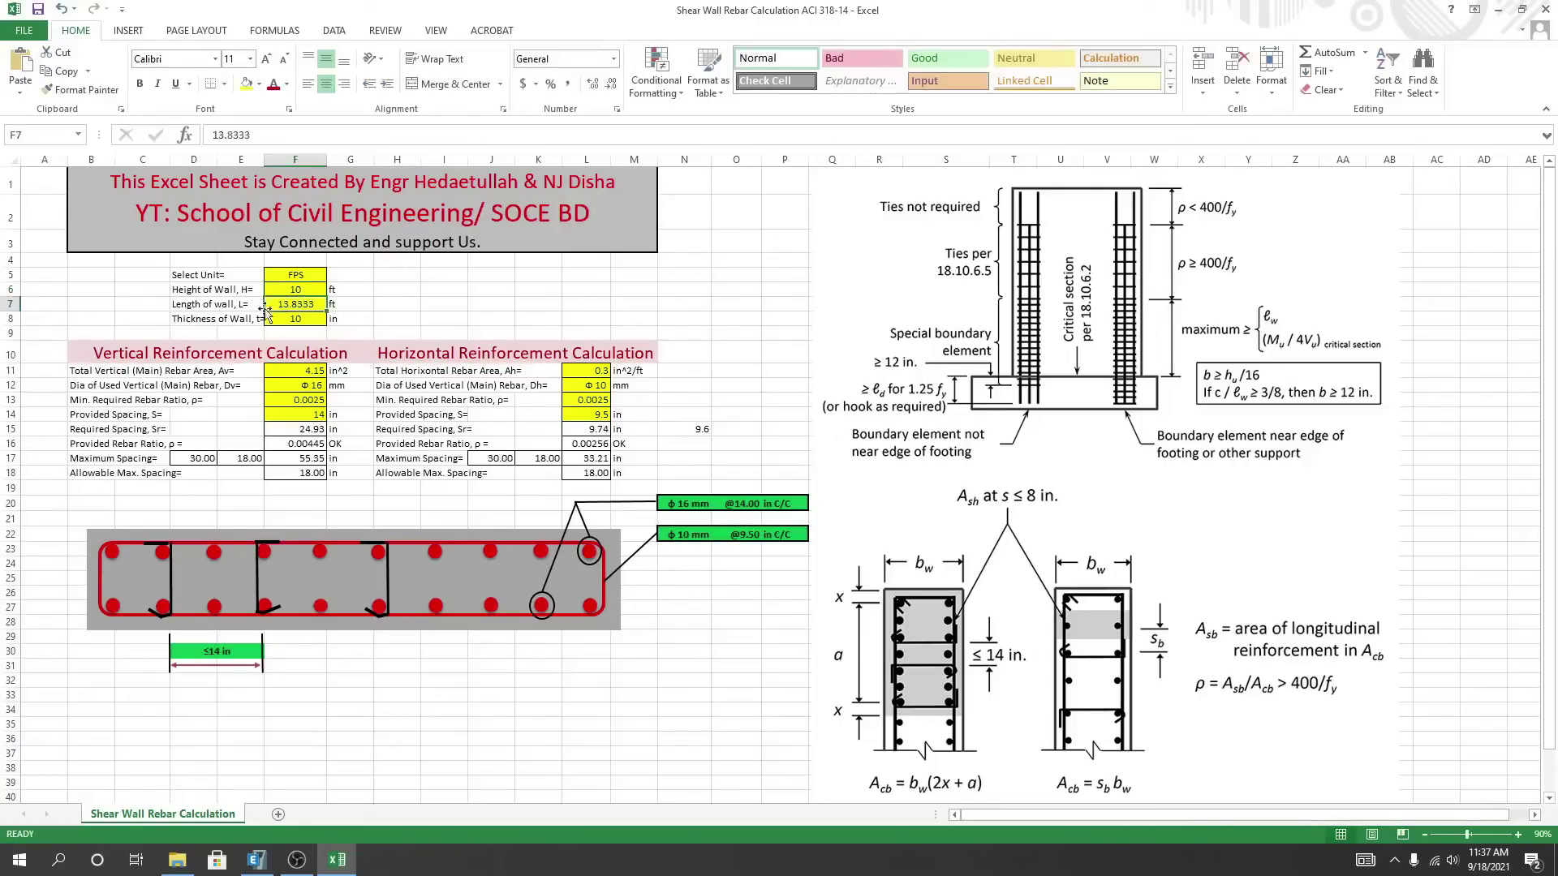
# In ETABS, bring up the ACI 318-14 Shear Wall Design details for pier P1.
pyautogui.click(257, 858)
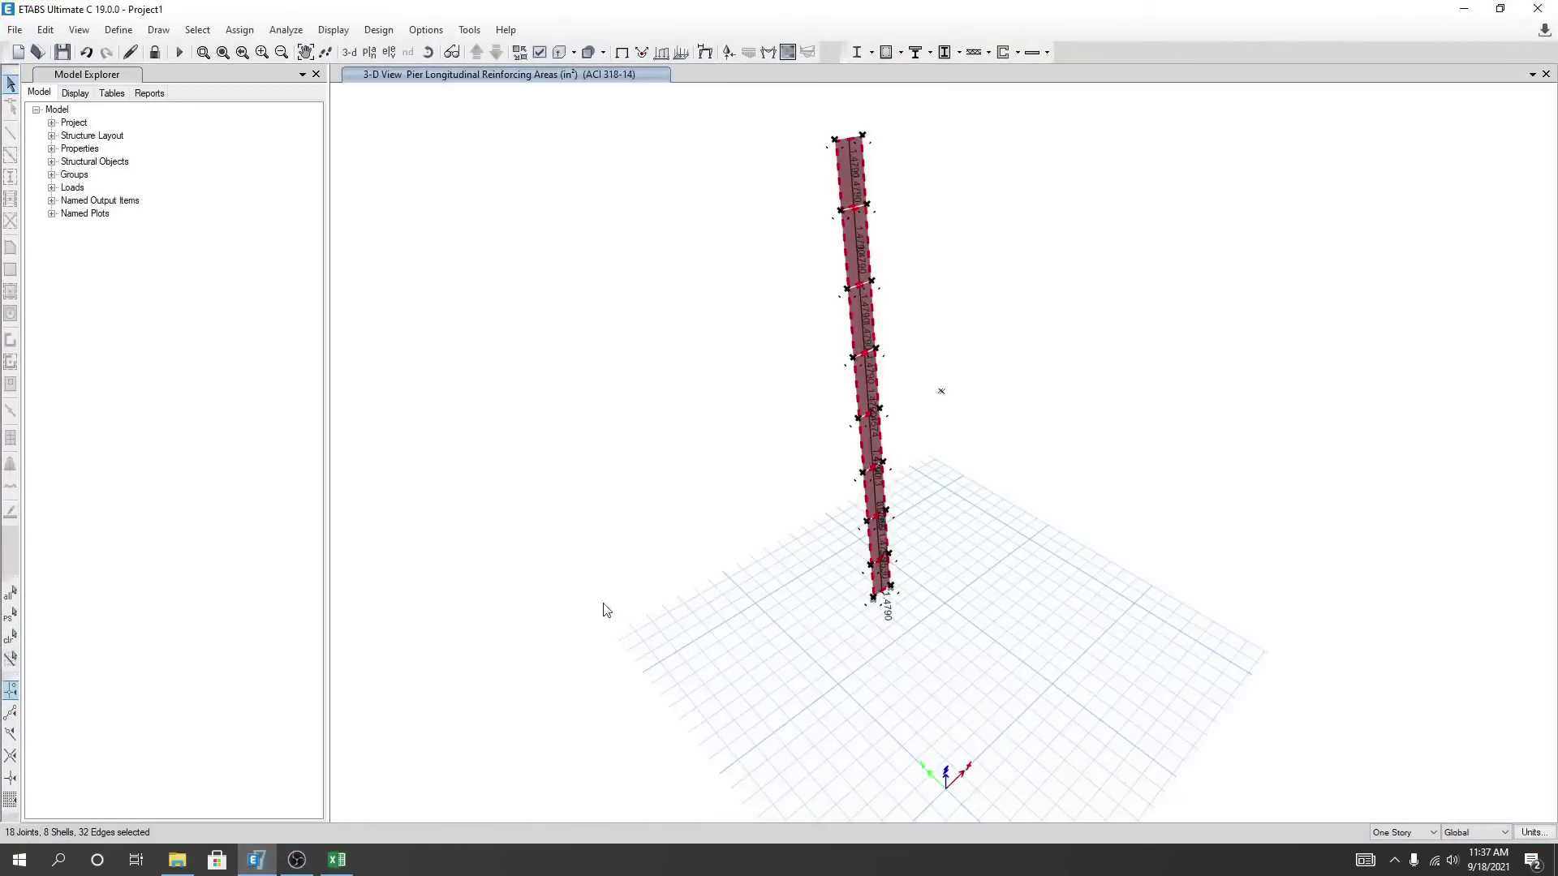
pyautogui.scroll(5, 869, 483)
pyautogui.scroll(-2, 1031, 525)
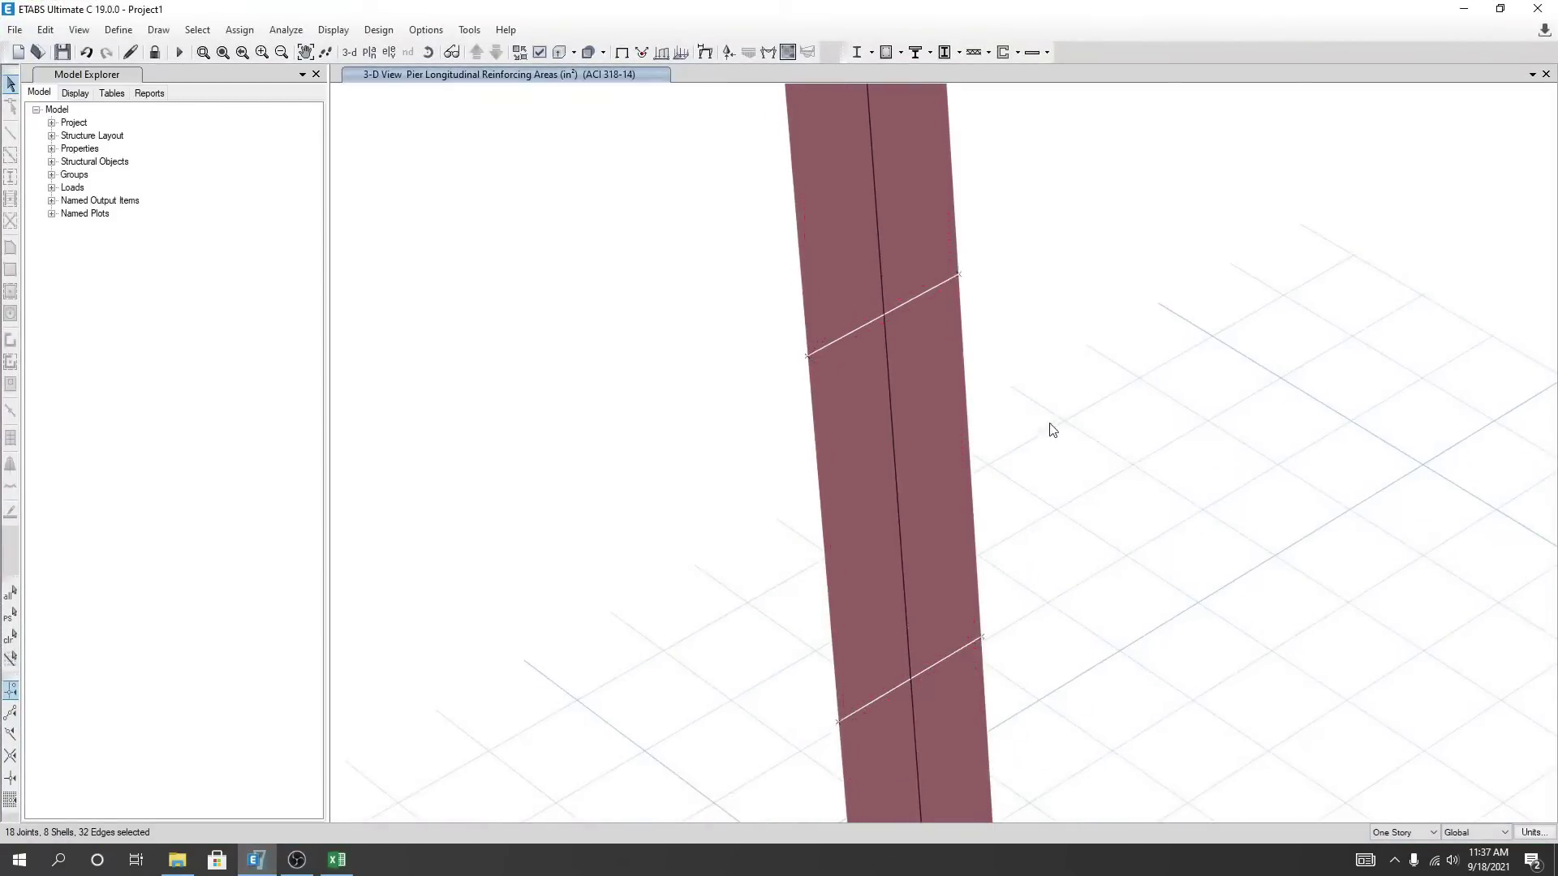
pyautogui.scroll(-1, 1041, 383)
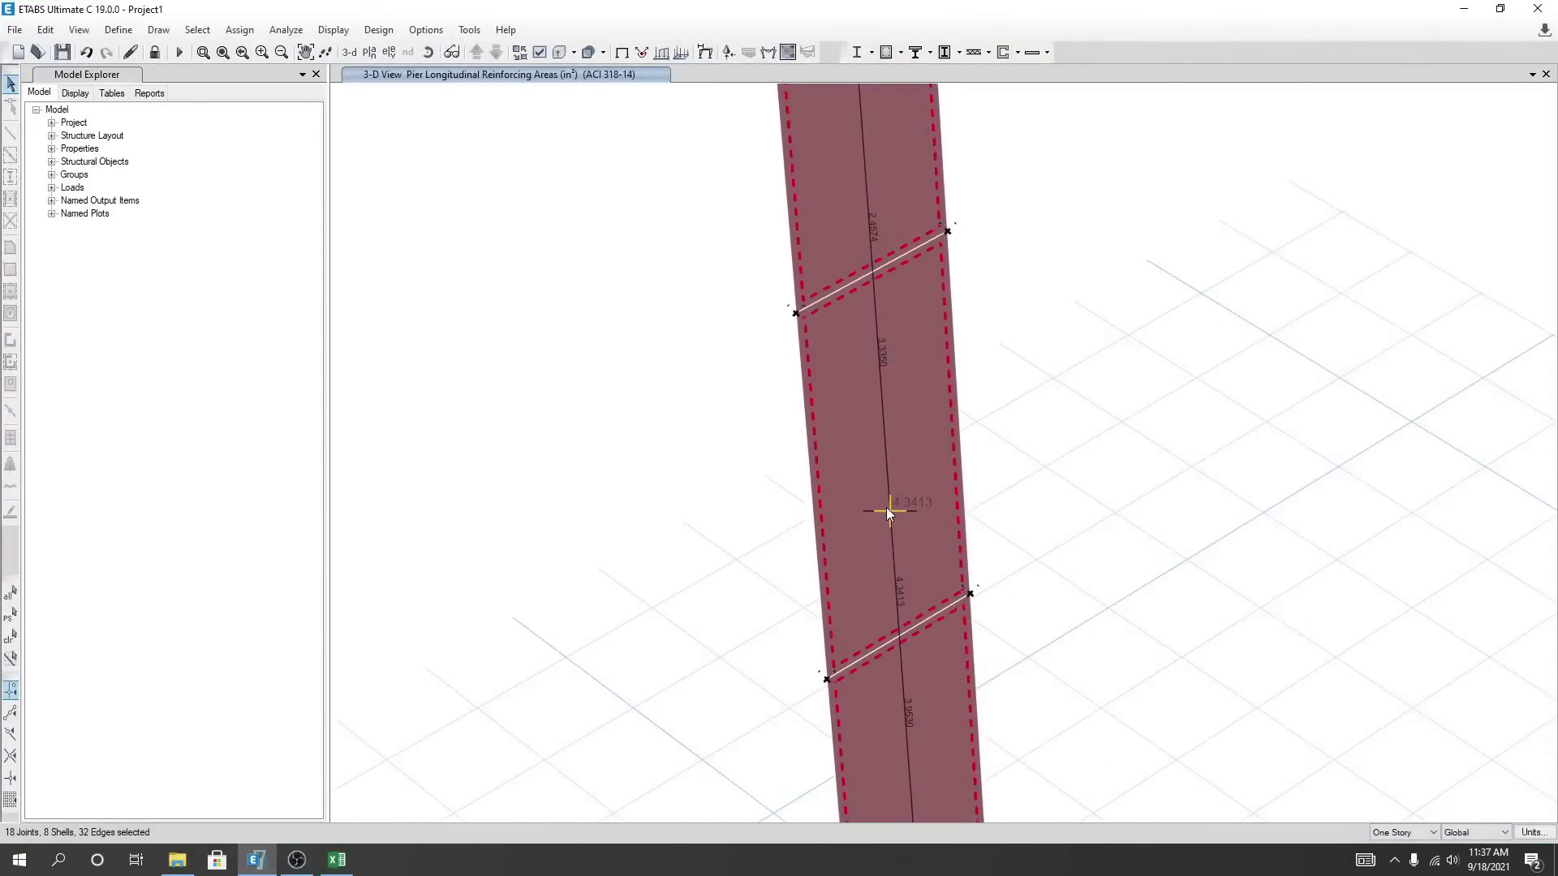
pyautogui.rightClick(887, 509)
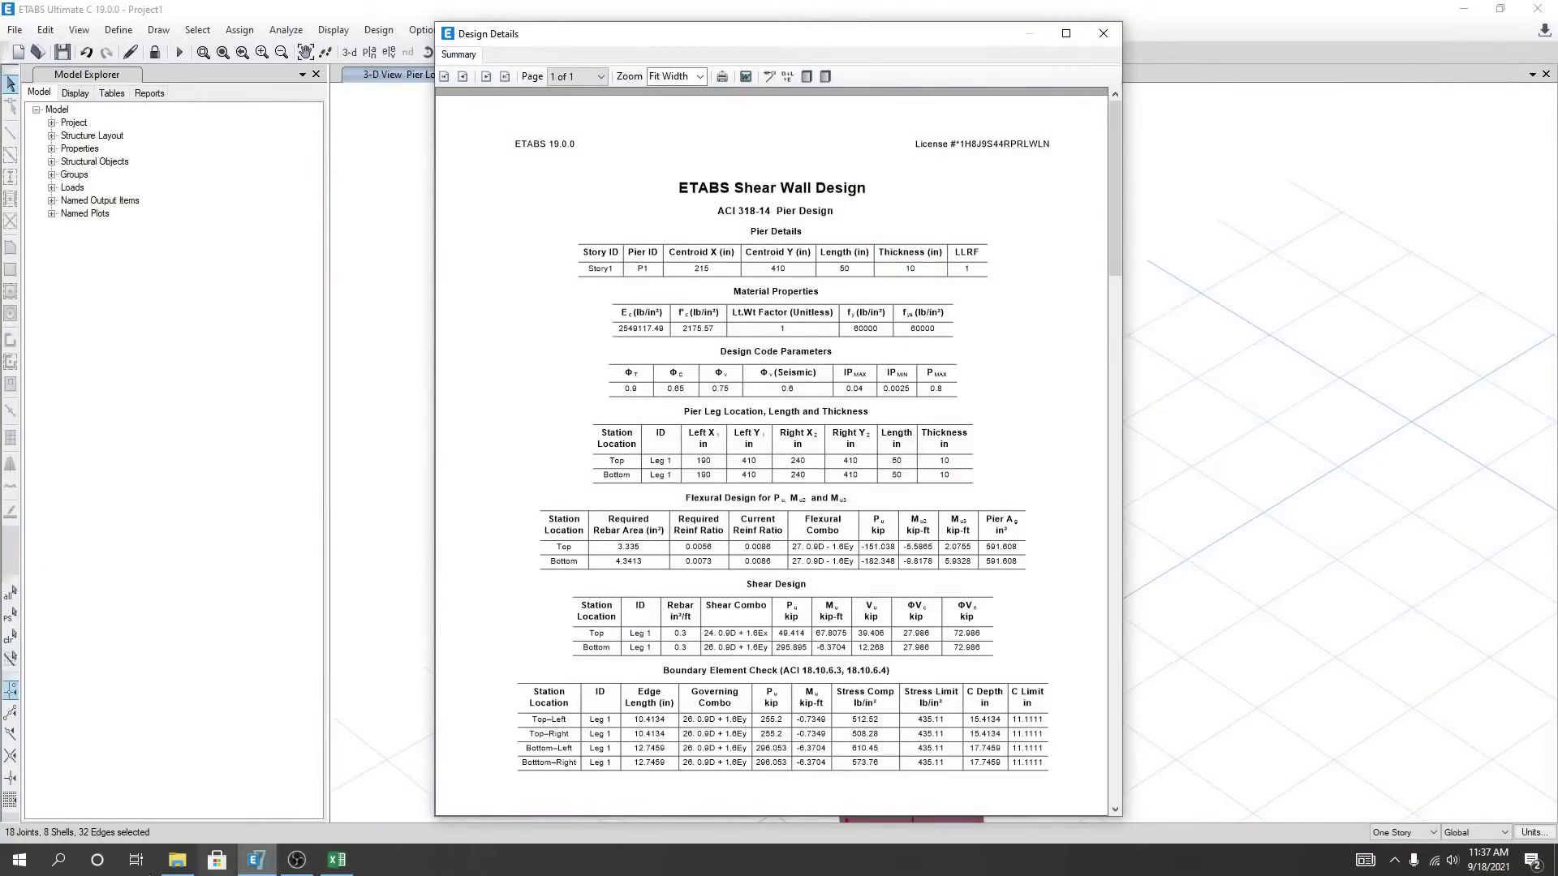
pyautogui.click(18, 860)
# Compute 50 ÷ 12 in Calculator to convert the 50-in pier length to feet.
pyautogui.click(91, 753)
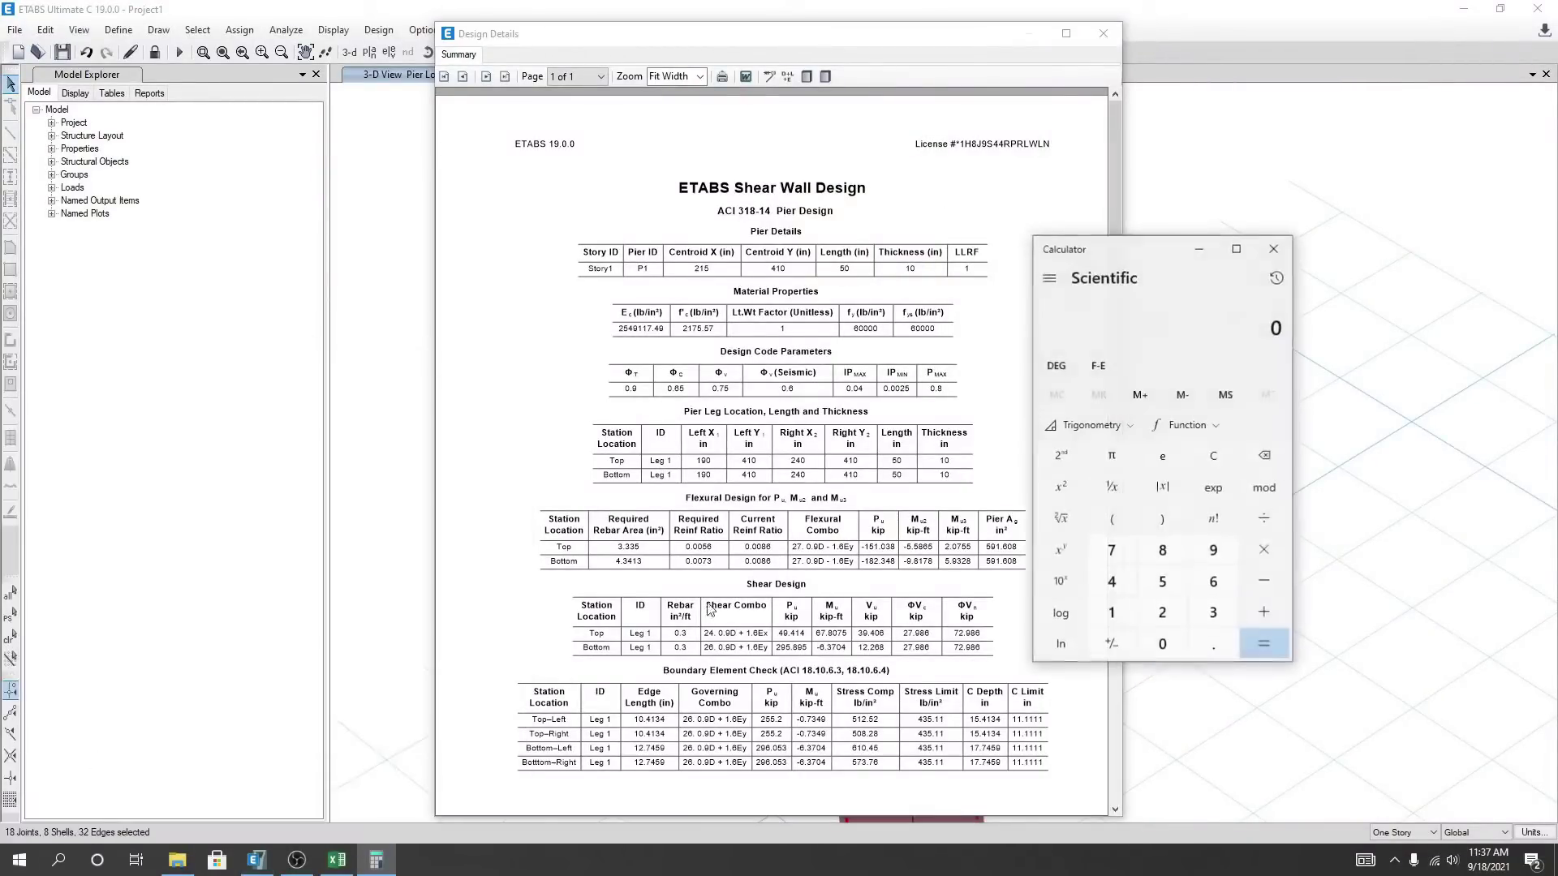
pyautogui.click(1162, 582)
pyautogui.click(1162, 644)
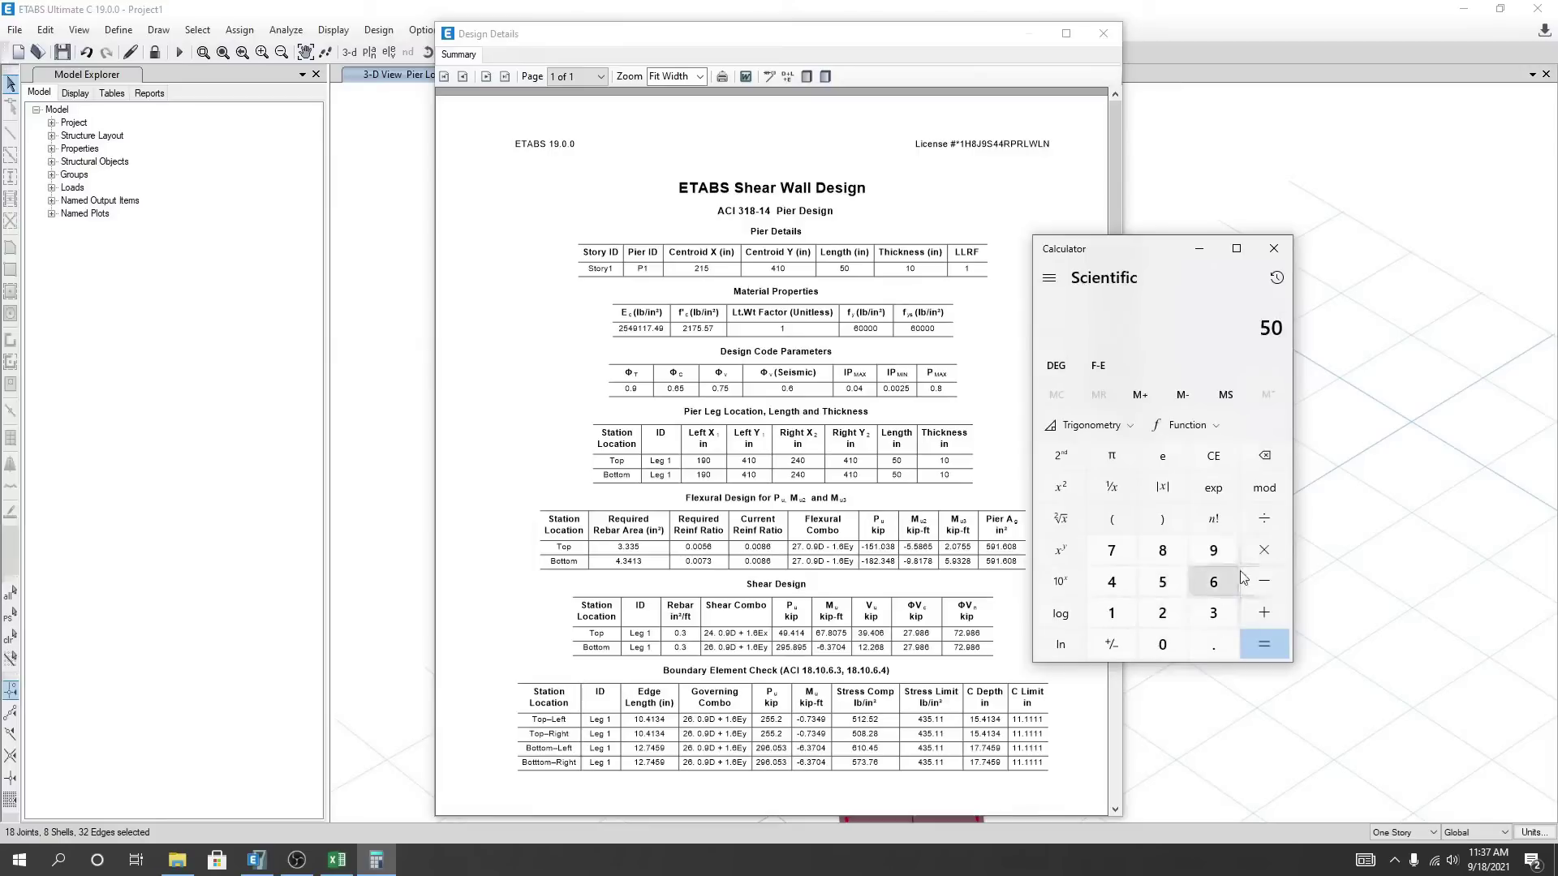
pyautogui.click(1270, 520)
pyautogui.click(1112, 613)
pyautogui.click(1162, 614)
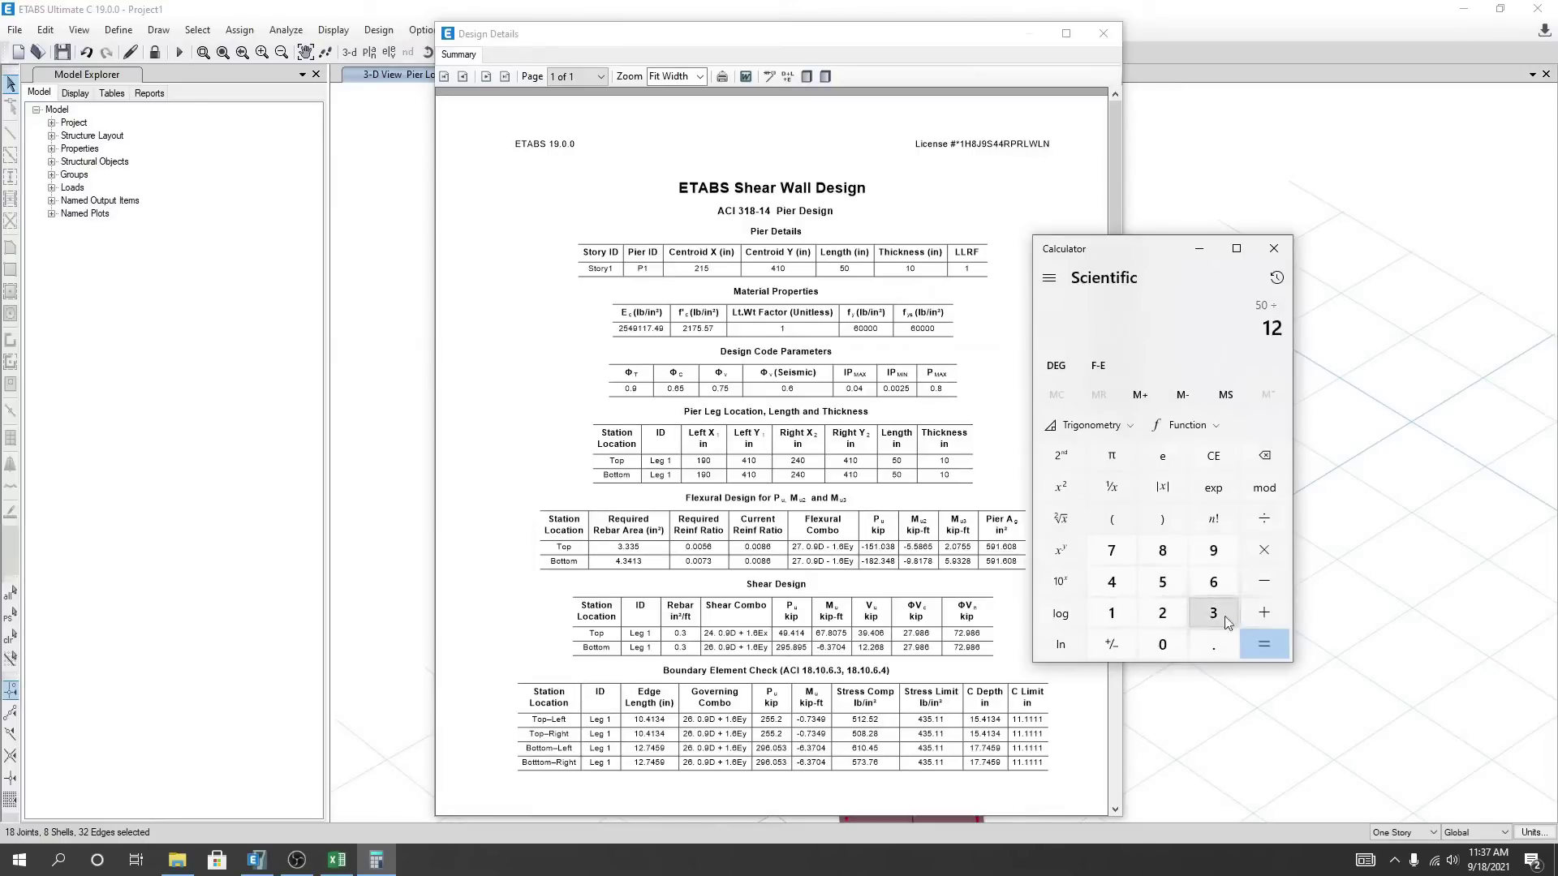
pyautogui.click(1256, 647)
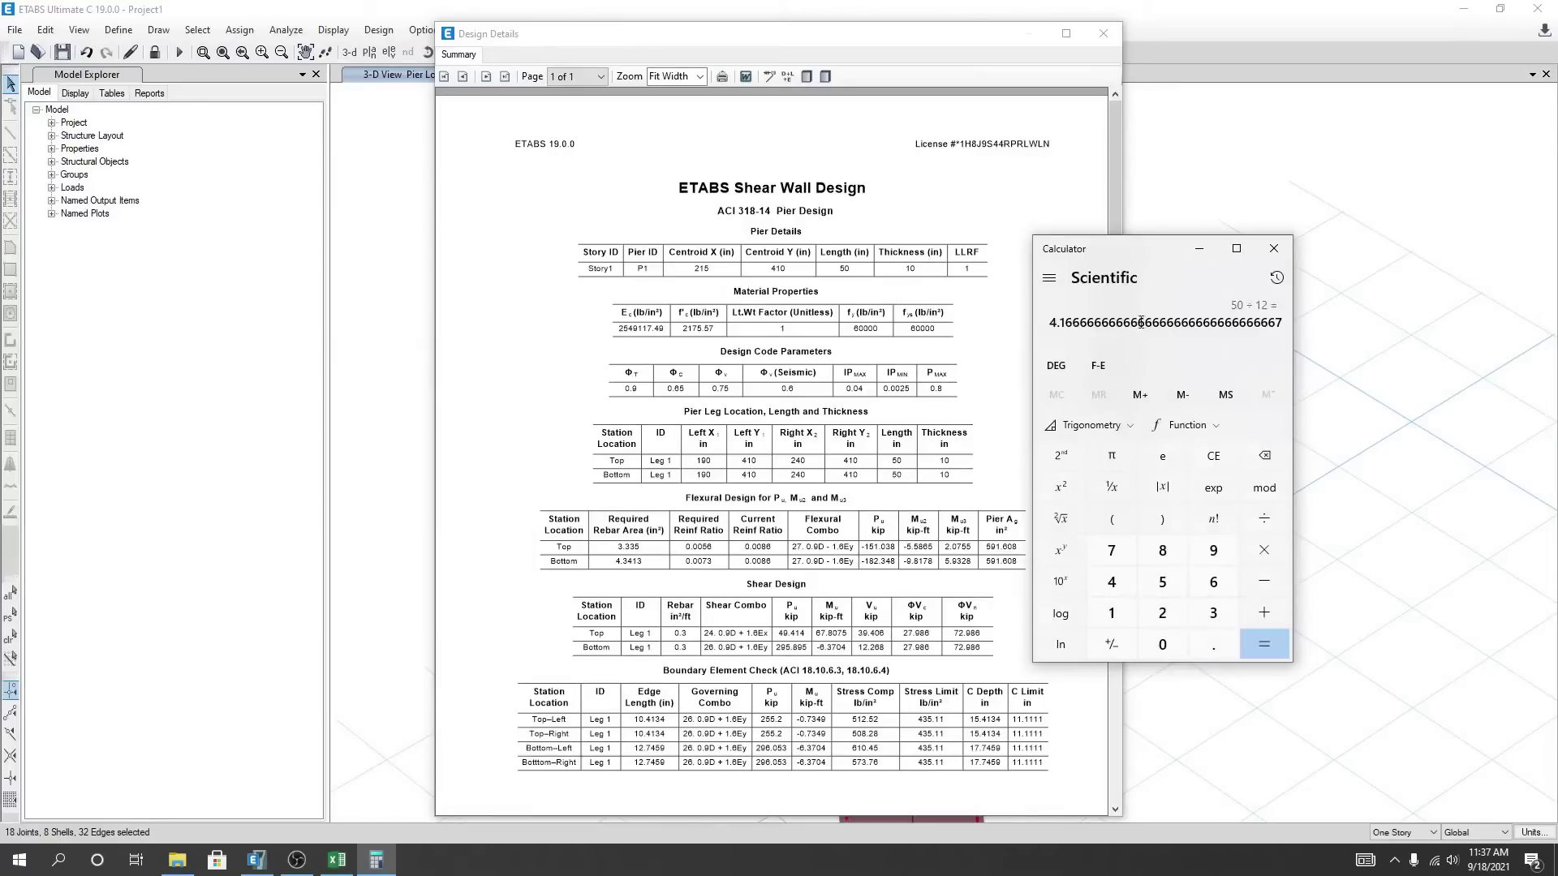
# Copy the leading digits of the 4.1666 result for use in Excel.
pyautogui.moveTo(1053, 324); pyautogui.dragTo(1085, 325)
pyautogui.rightClick(1073, 321)
pyautogui.click(1106, 343)
pyautogui.click(338, 861)
# Paste 4.1666 ft as the Length of Wall in F7.
pyautogui.rightClick(302, 303)
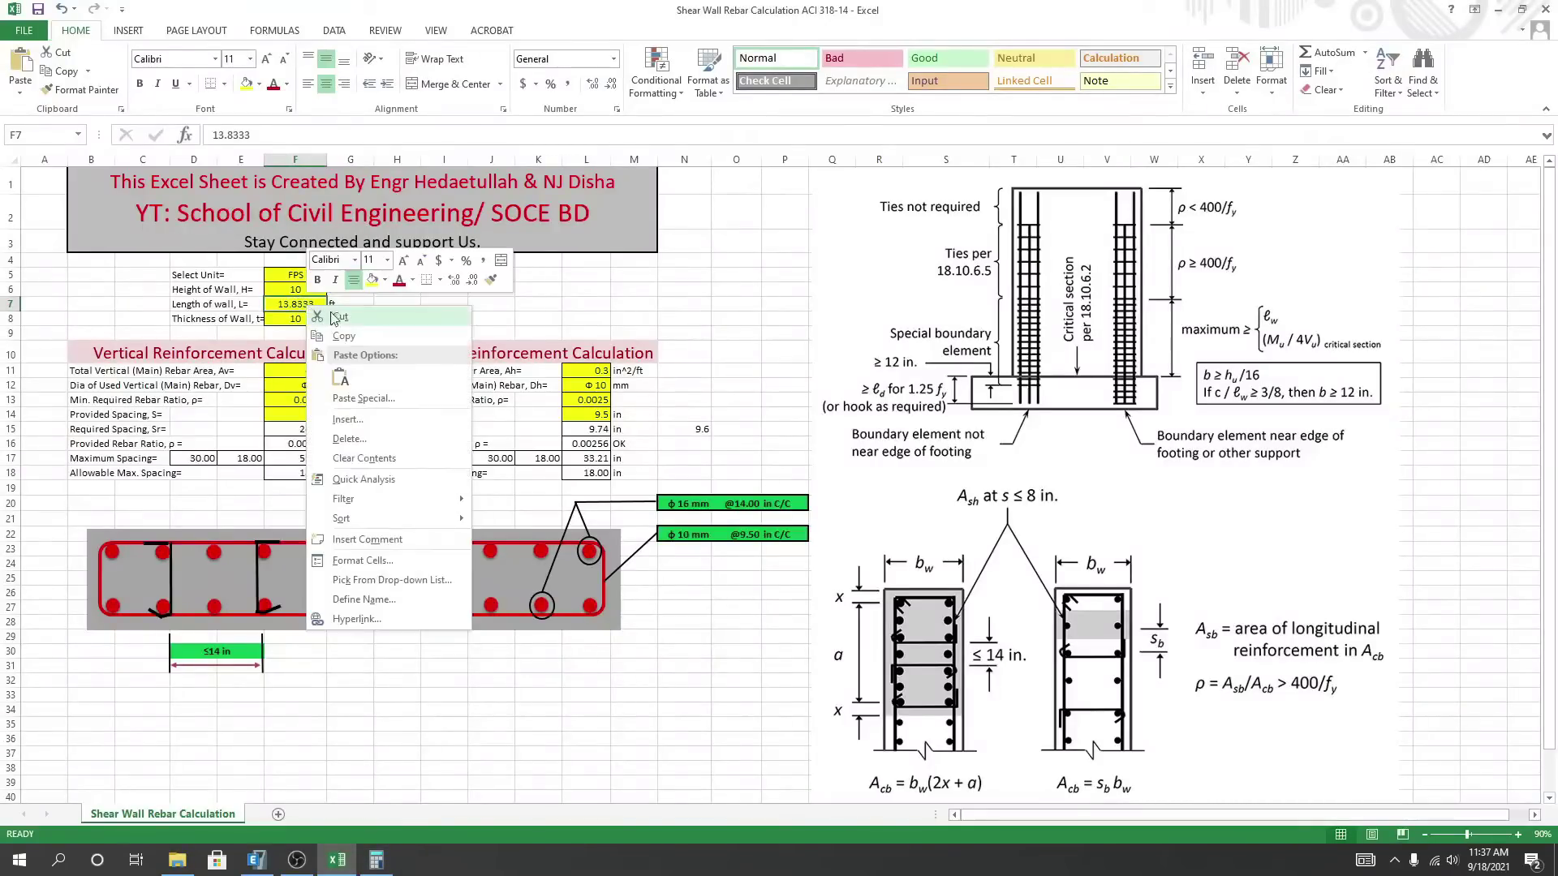
pyautogui.click(345, 366)
pyautogui.click(418, 306)
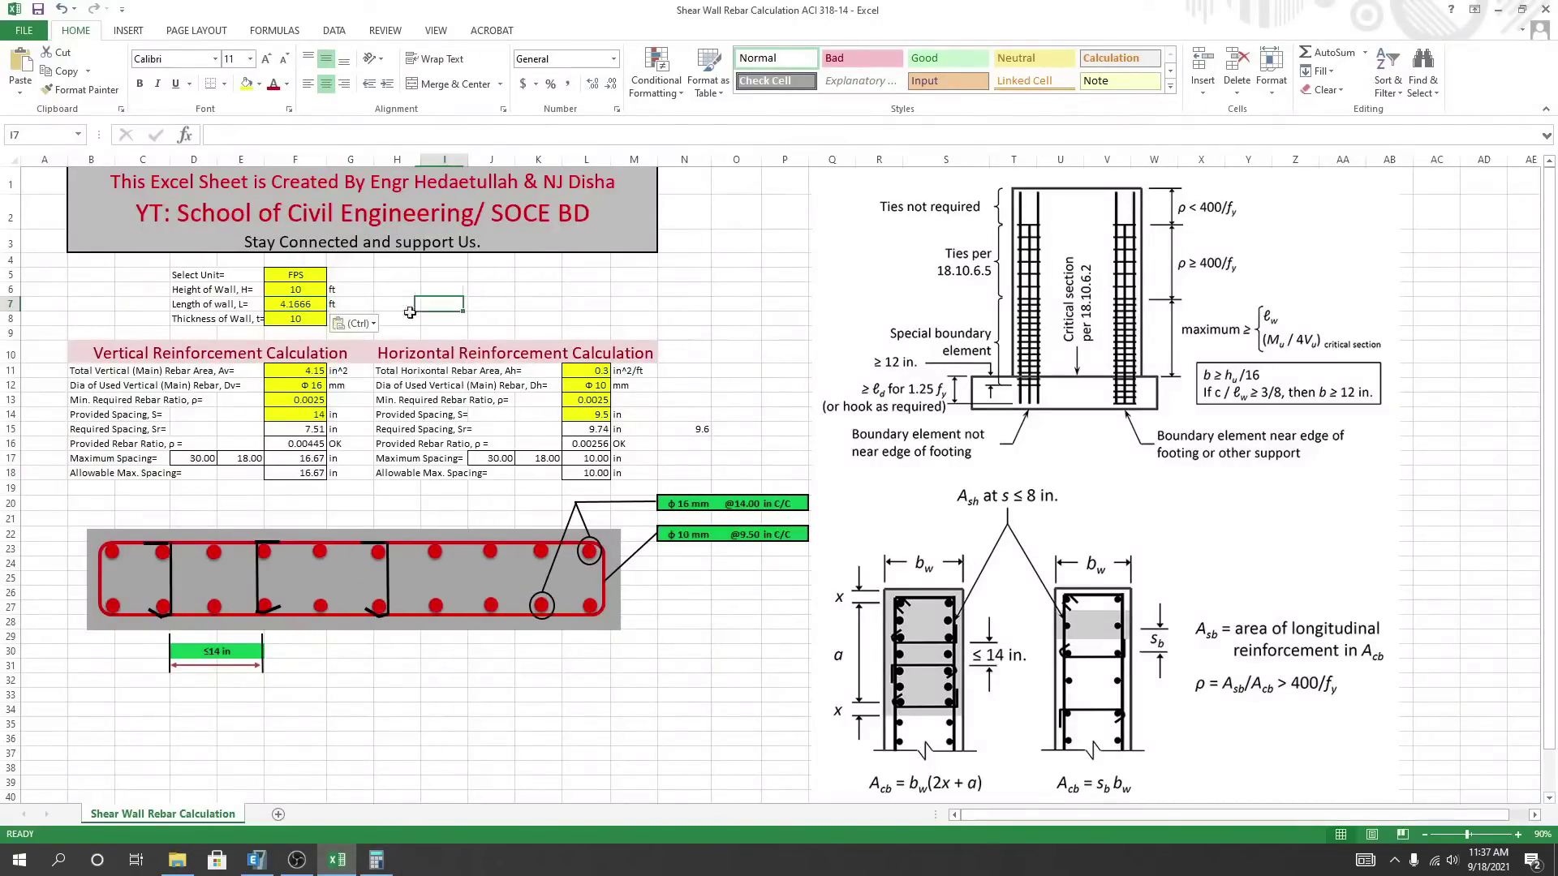
pyautogui.press('Right')
pyautogui.click(293, 320)
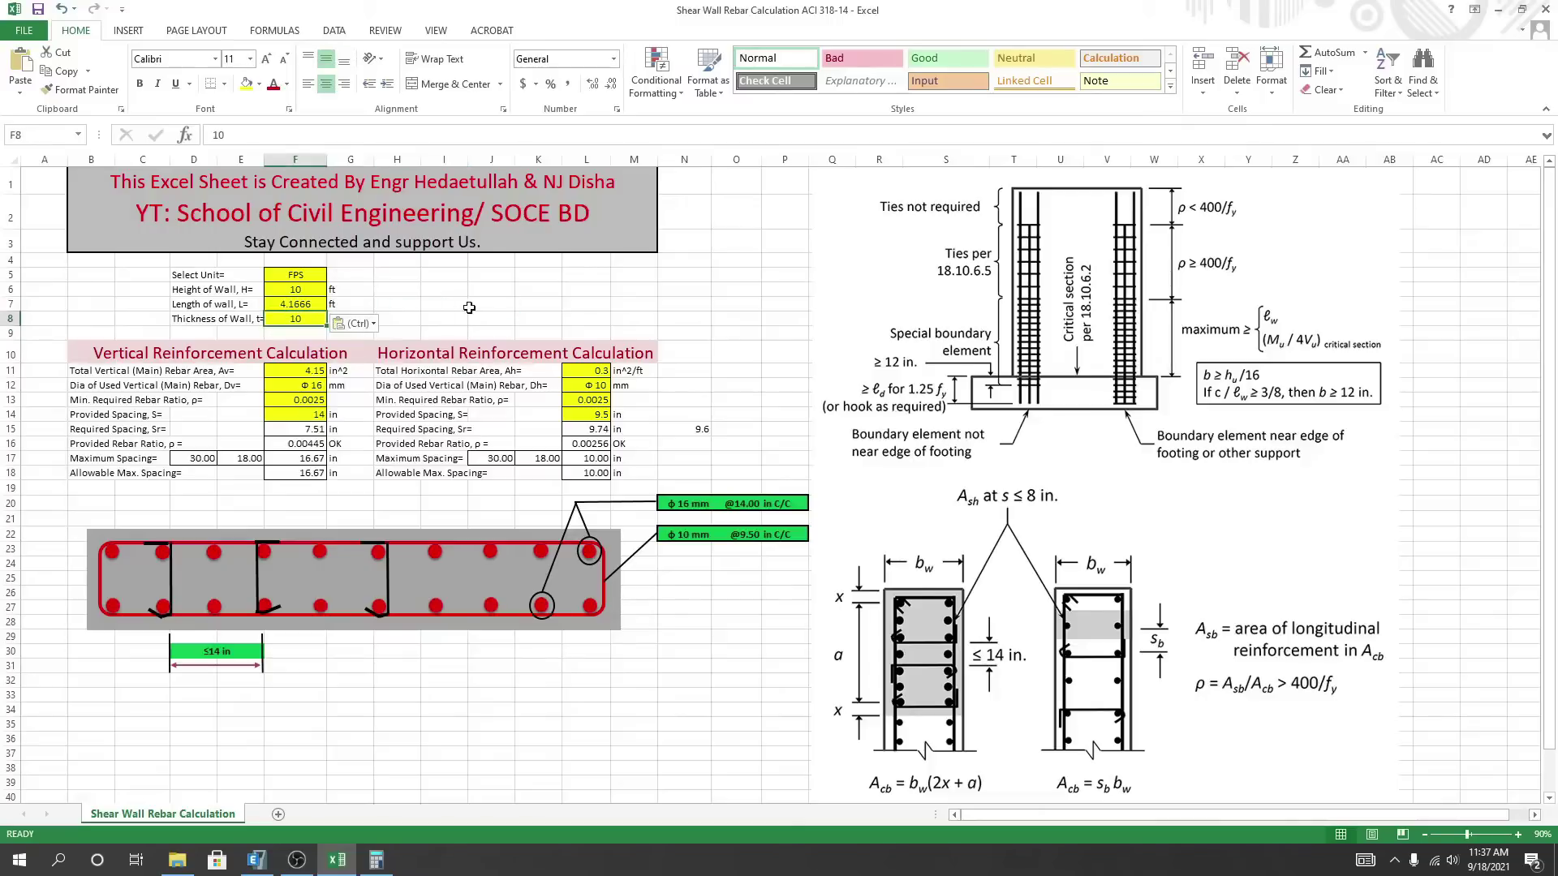
pyautogui.click(483, 314)
# Switch the sheet units to MKS and then back to FPS.
pyautogui.click(295, 275)
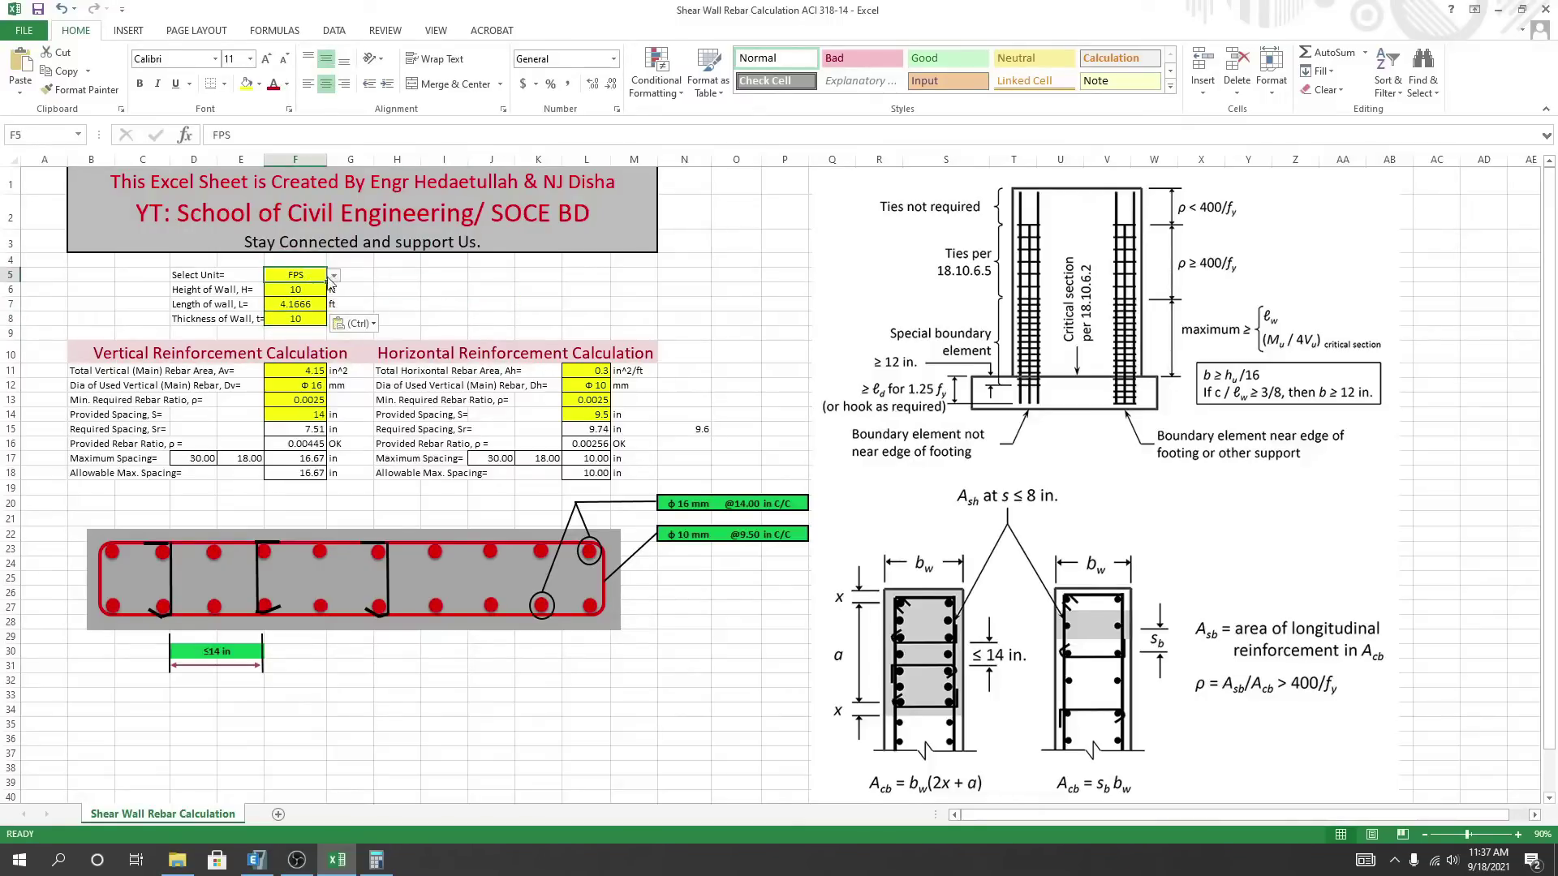
pyautogui.click(333, 275)
pyautogui.click(299, 288)
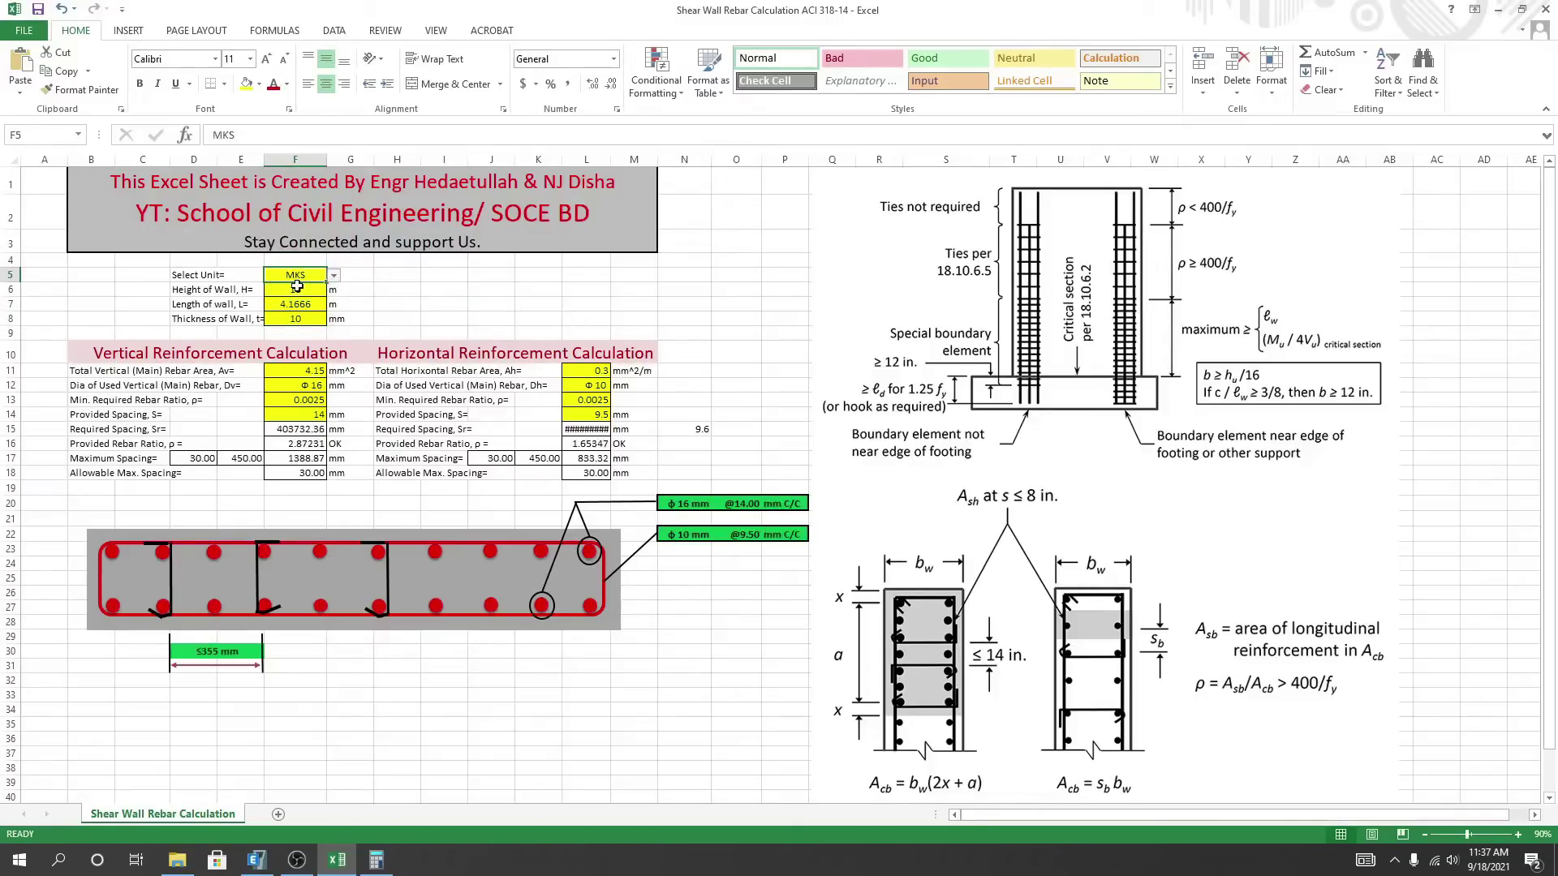
pyautogui.click(334, 276)
pyautogui.click(300, 303)
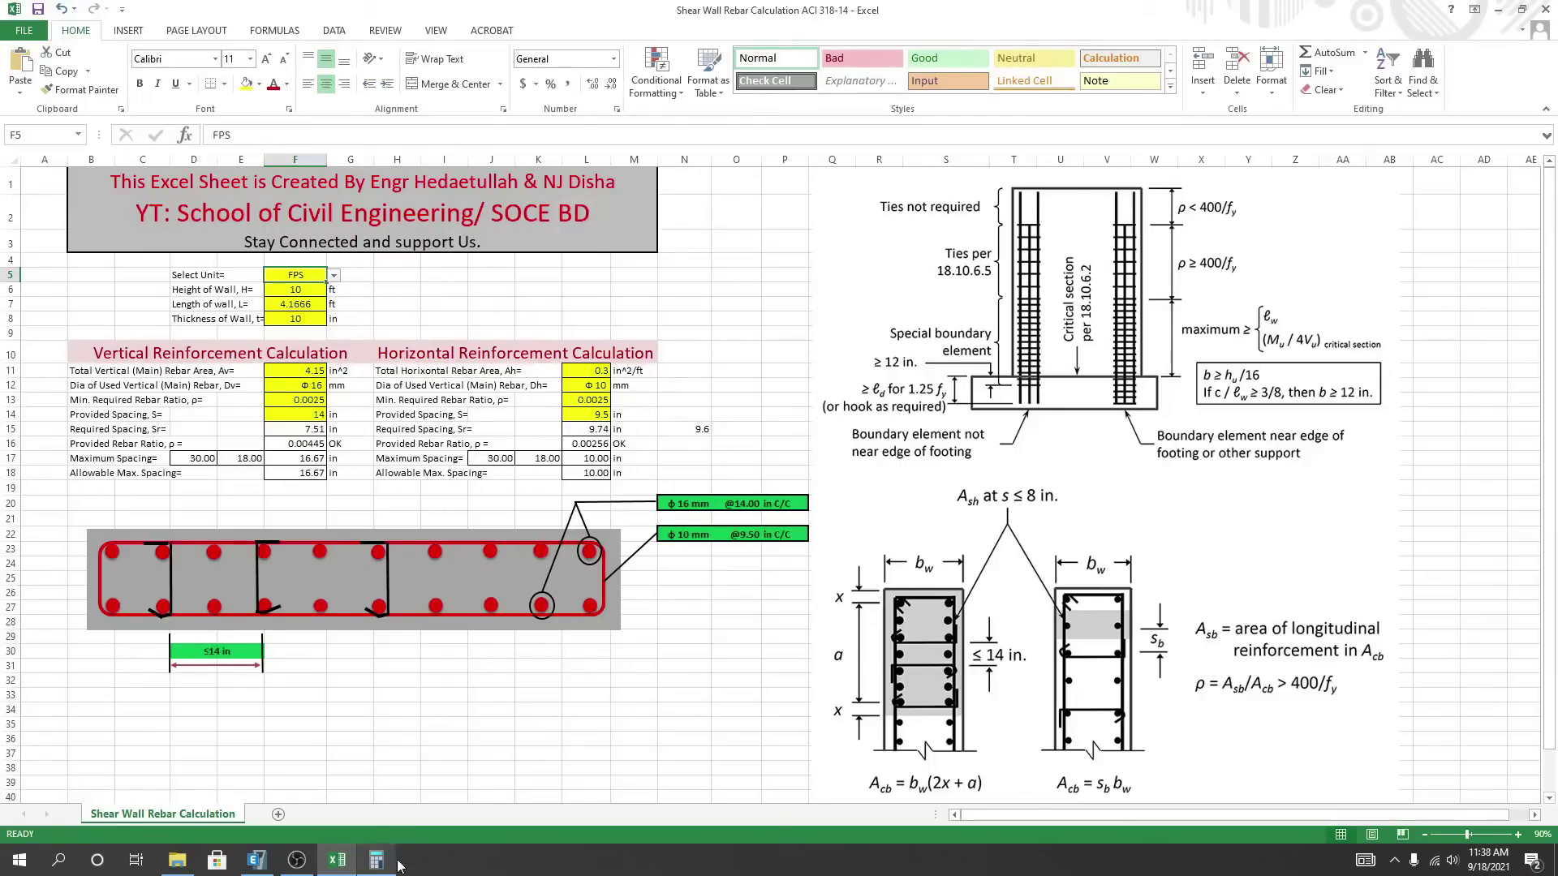
pyautogui.moveTo(370, 865)
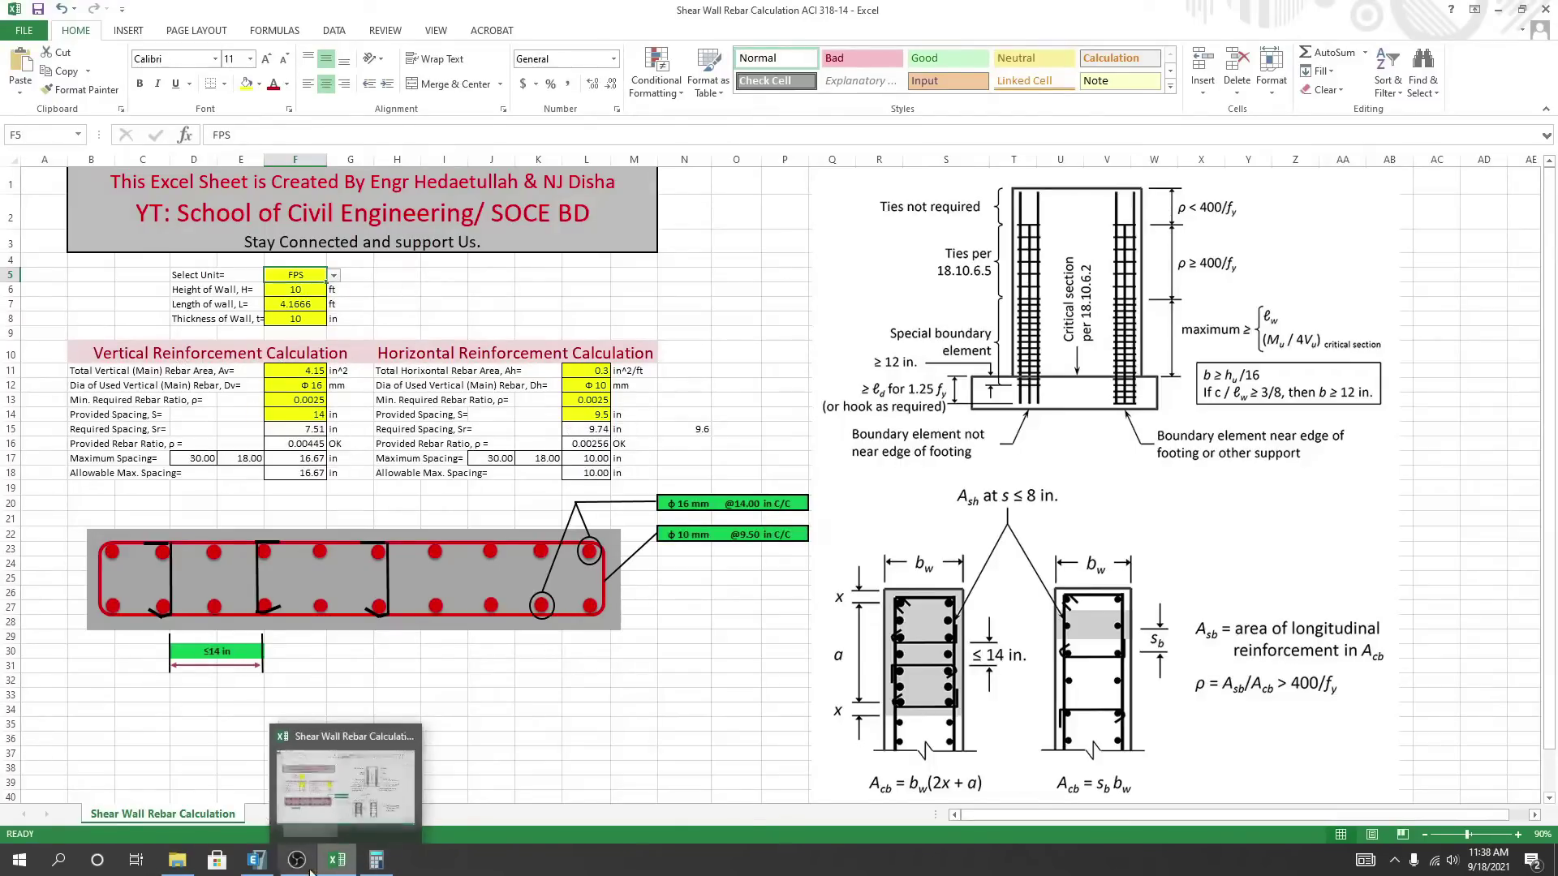
pyautogui.click(256, 860)
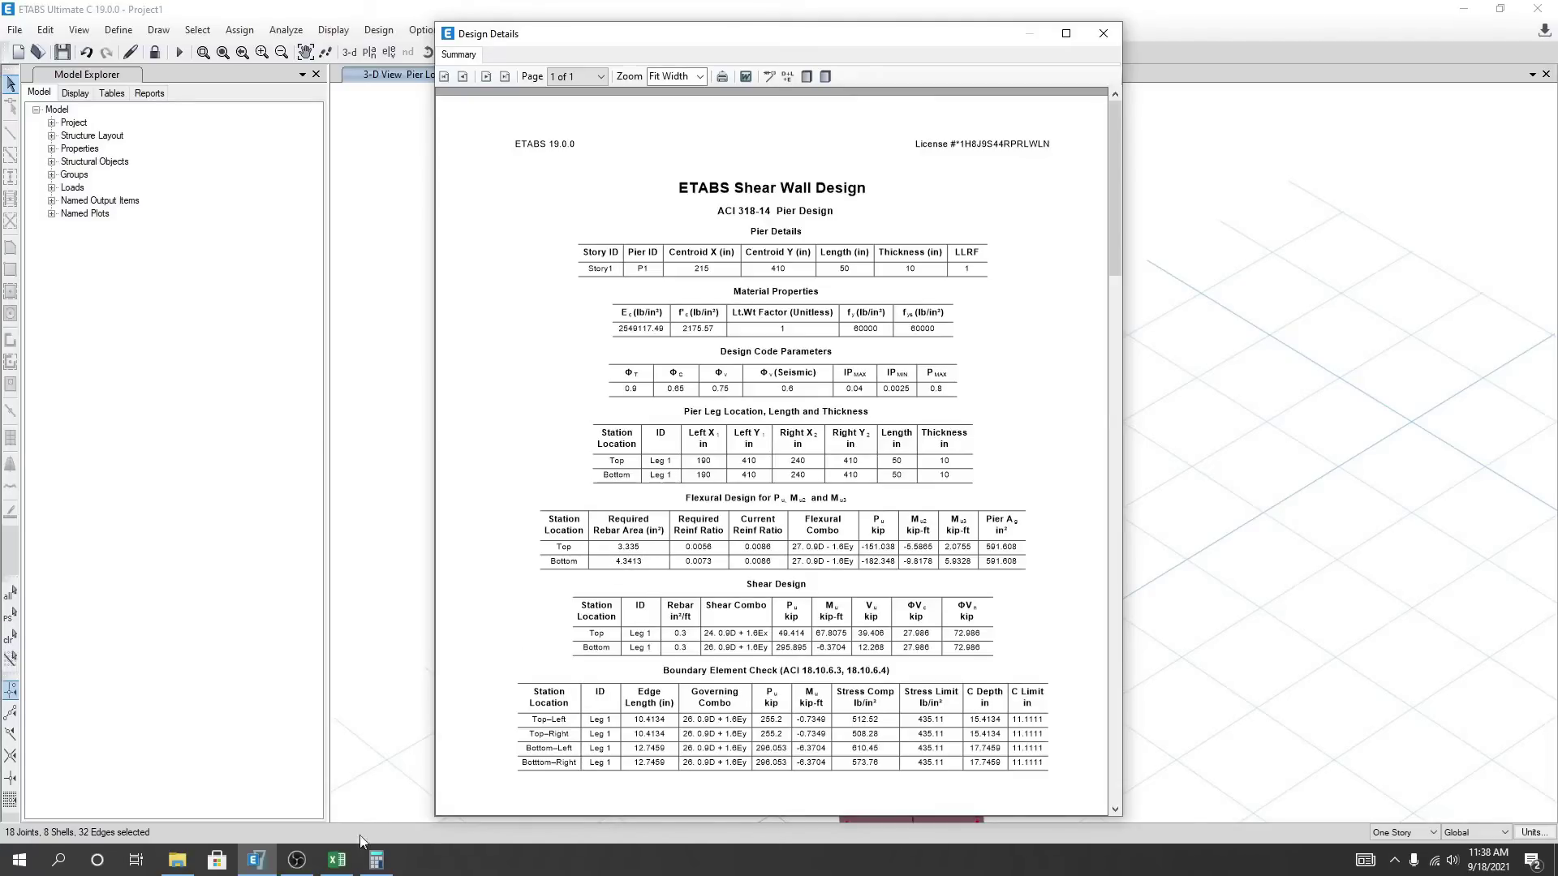
pyautogui.click(341, 865)
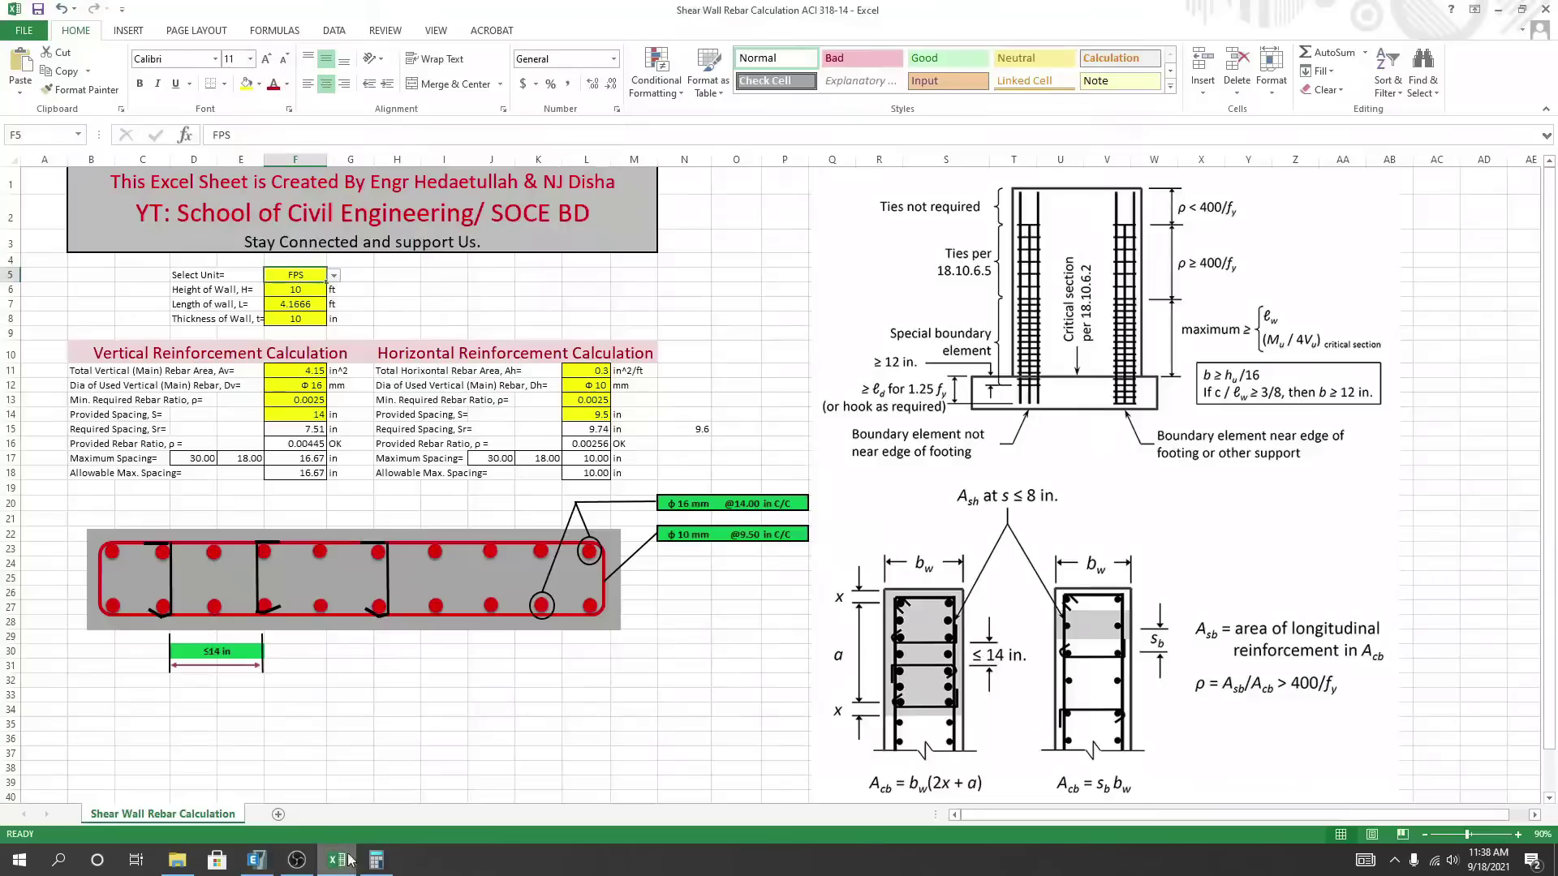
# Set total vertical rebar area Av in F11 to 4.3413 in² per the ETABS report.
pyautogui.click(309, 372)
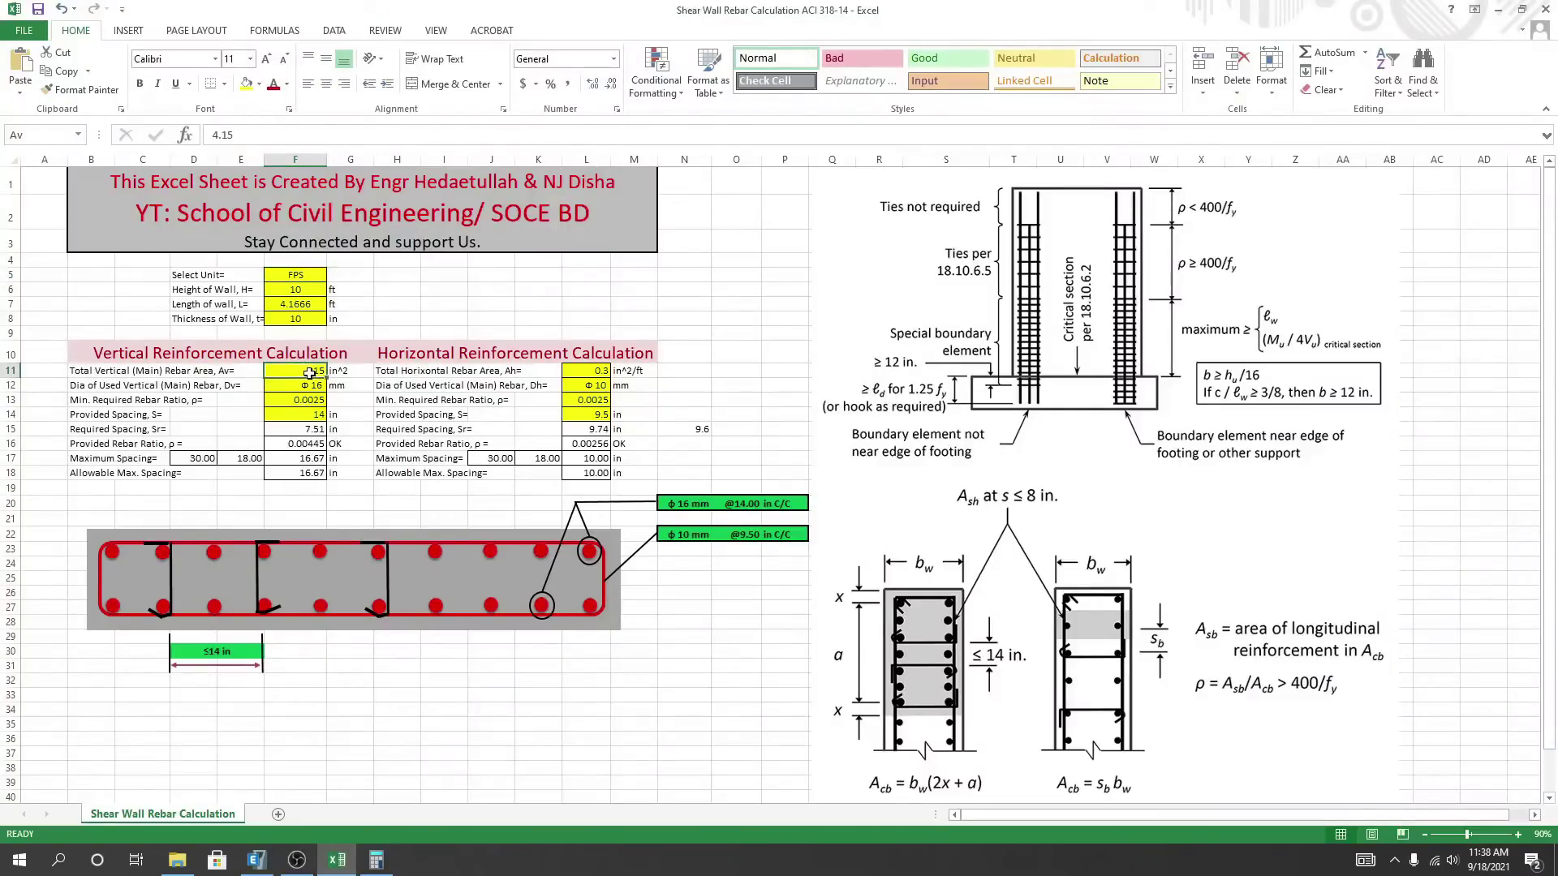
pyautogui.write('4')
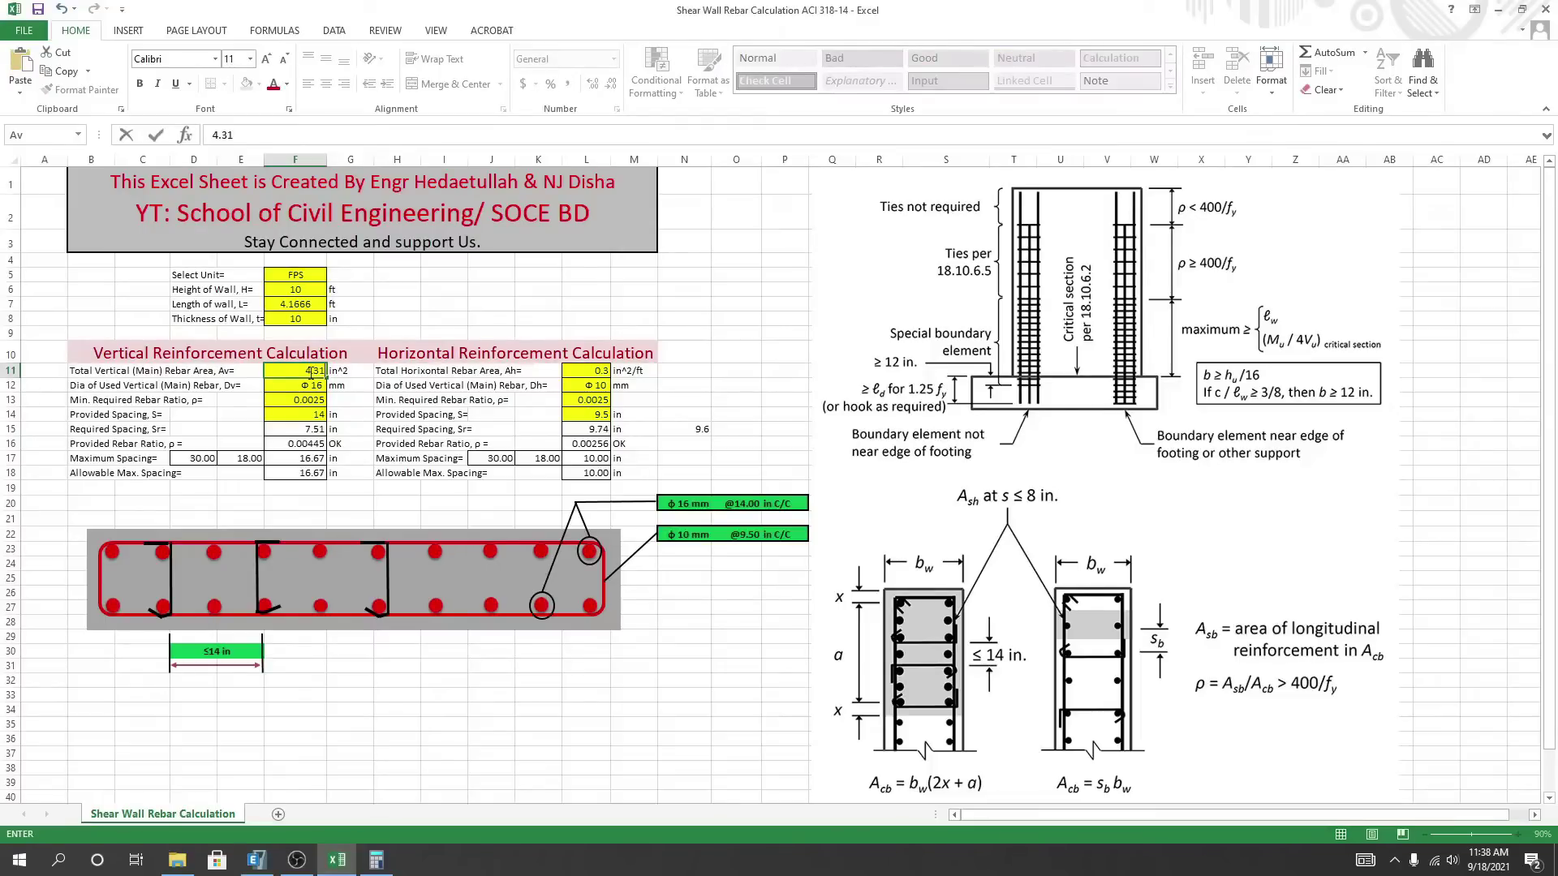
pyautogui.press('Return')
pyautogui.click(257, 861)
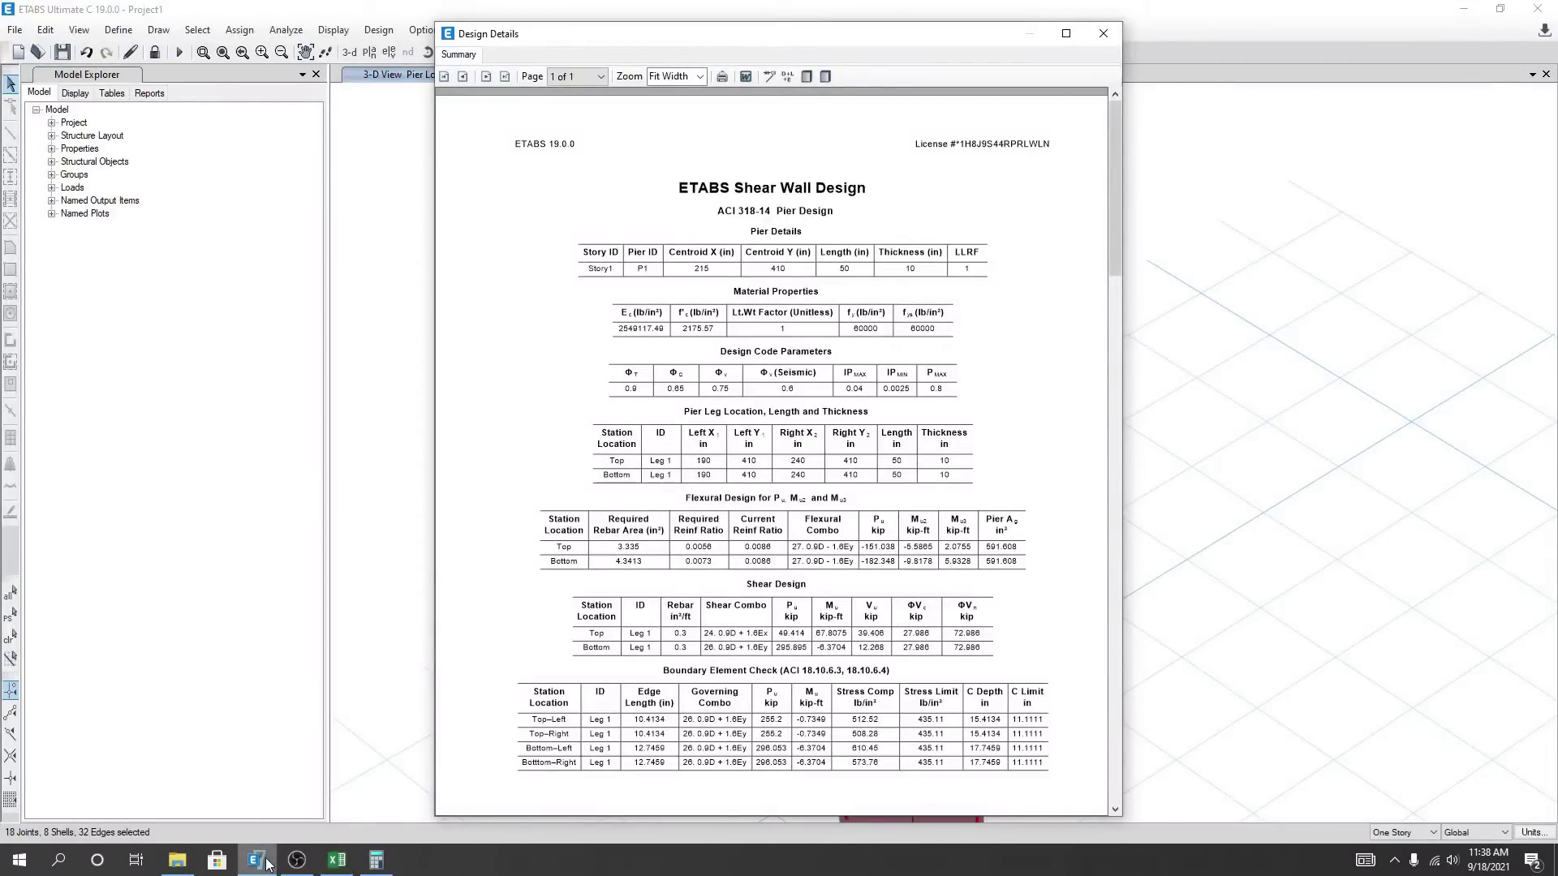
pyautogui.click(337, 860)
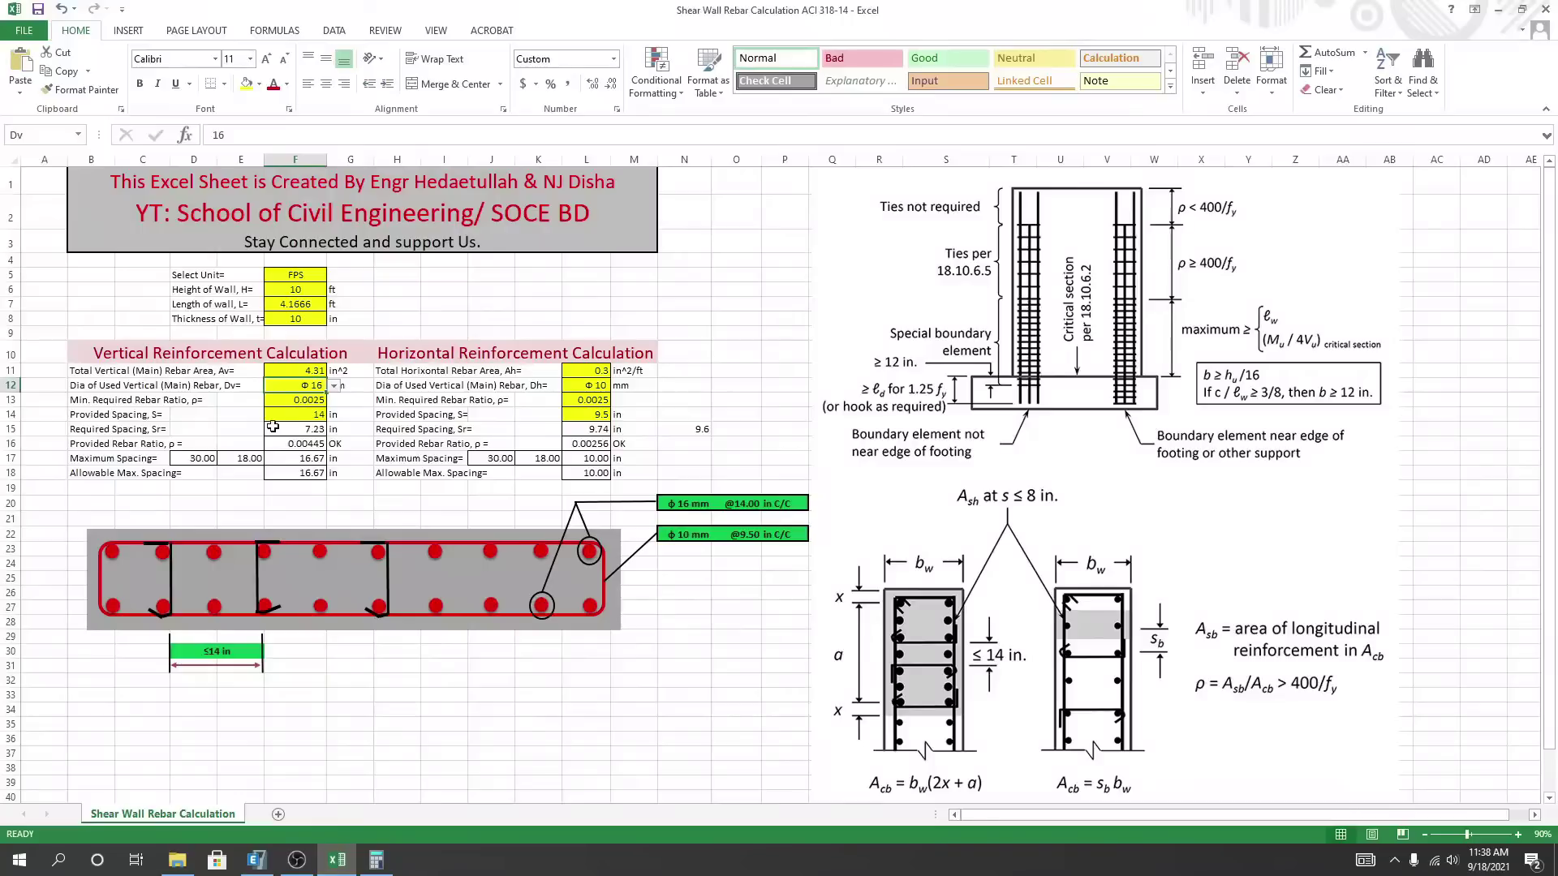
pyautogui.click(307, 371)
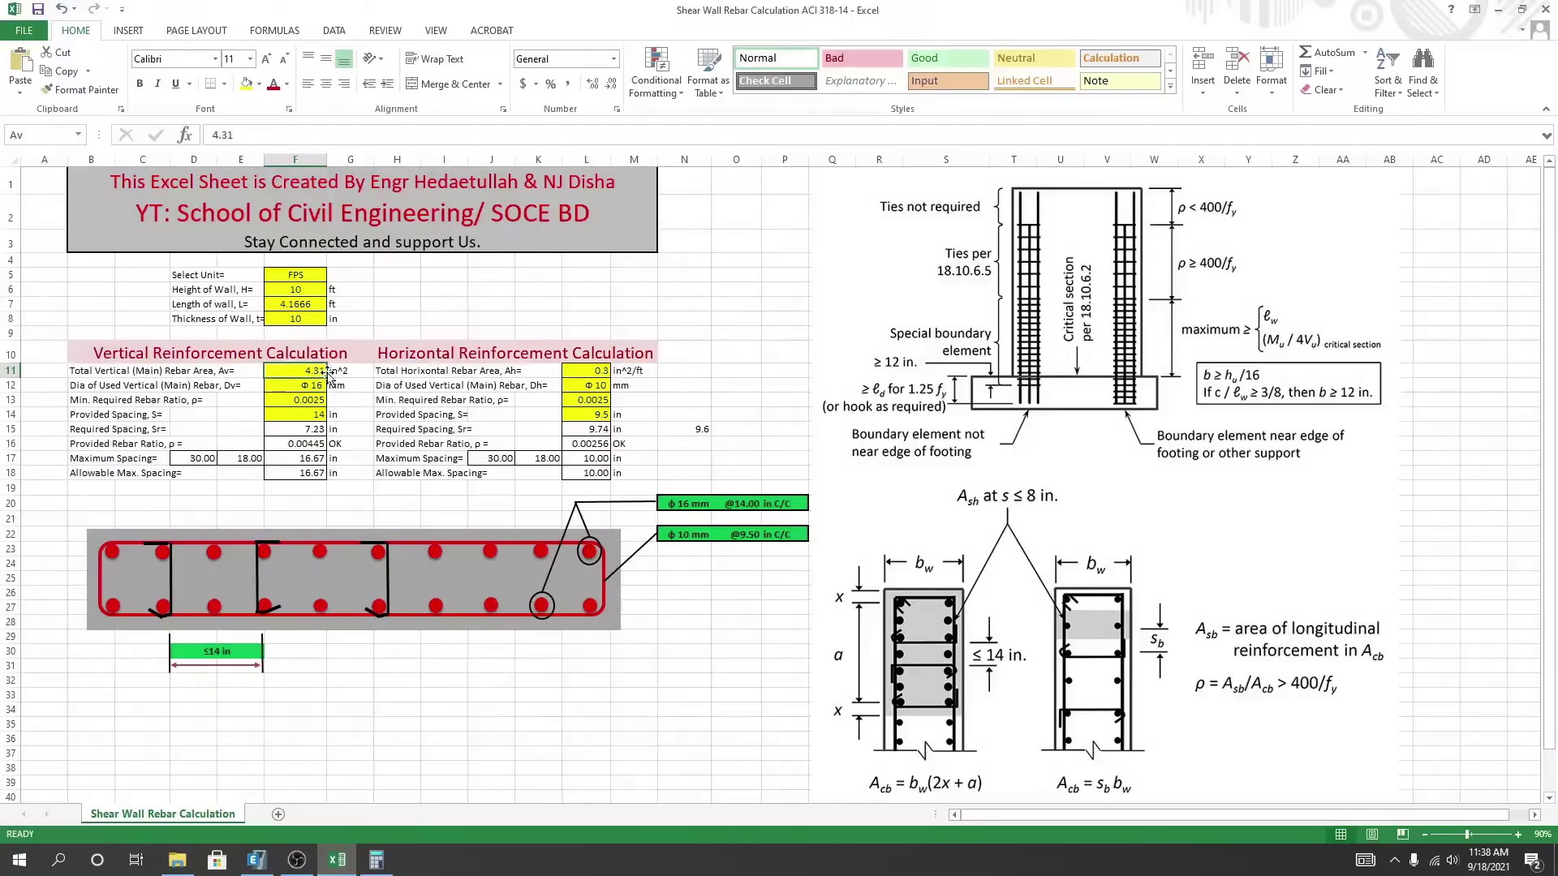
pyautogui.doubleClick(228, 134)
pyautogui.write('3413')
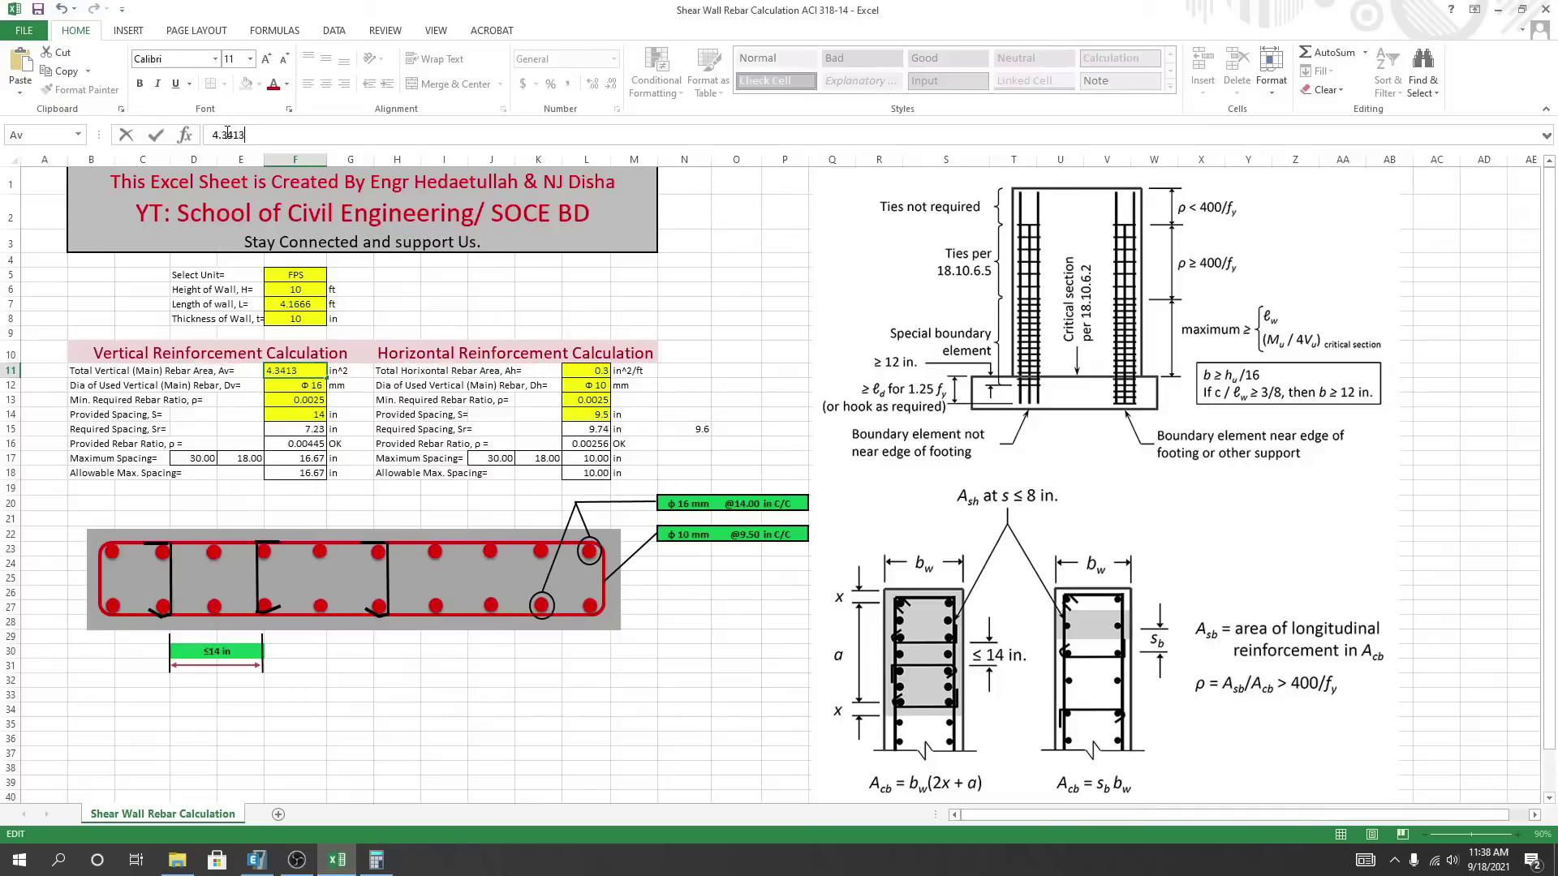
pyautogui.press('Return')
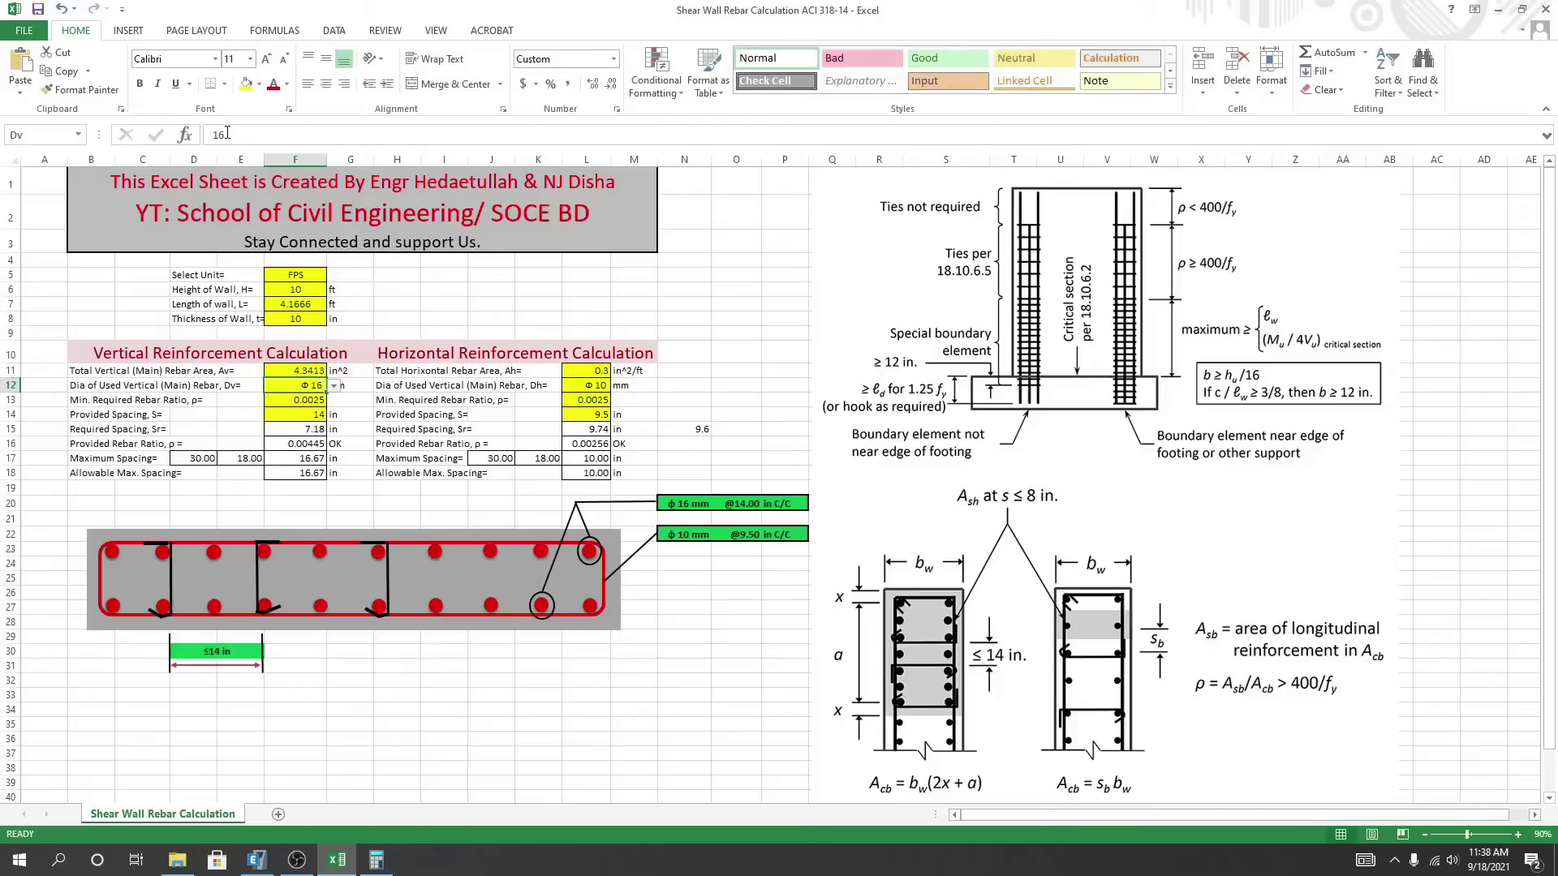
# Open the Dv bar diameter list in F12 and keep Φ 16.
pyautogui.click(345, 519)
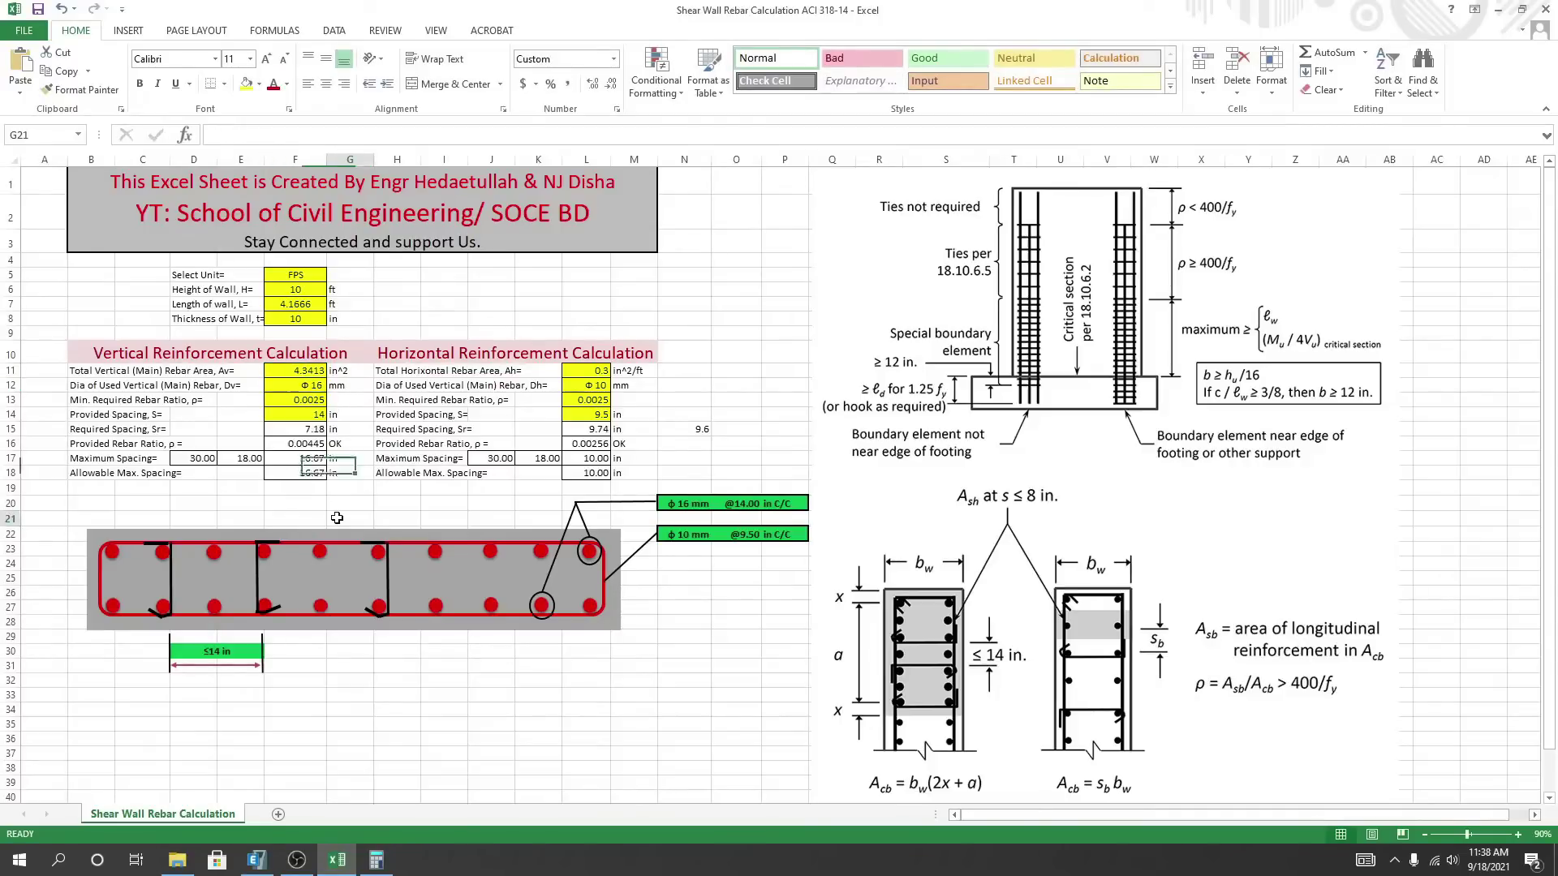
pyautogui.click(320, 390)
pyautogui.click(334, 387)
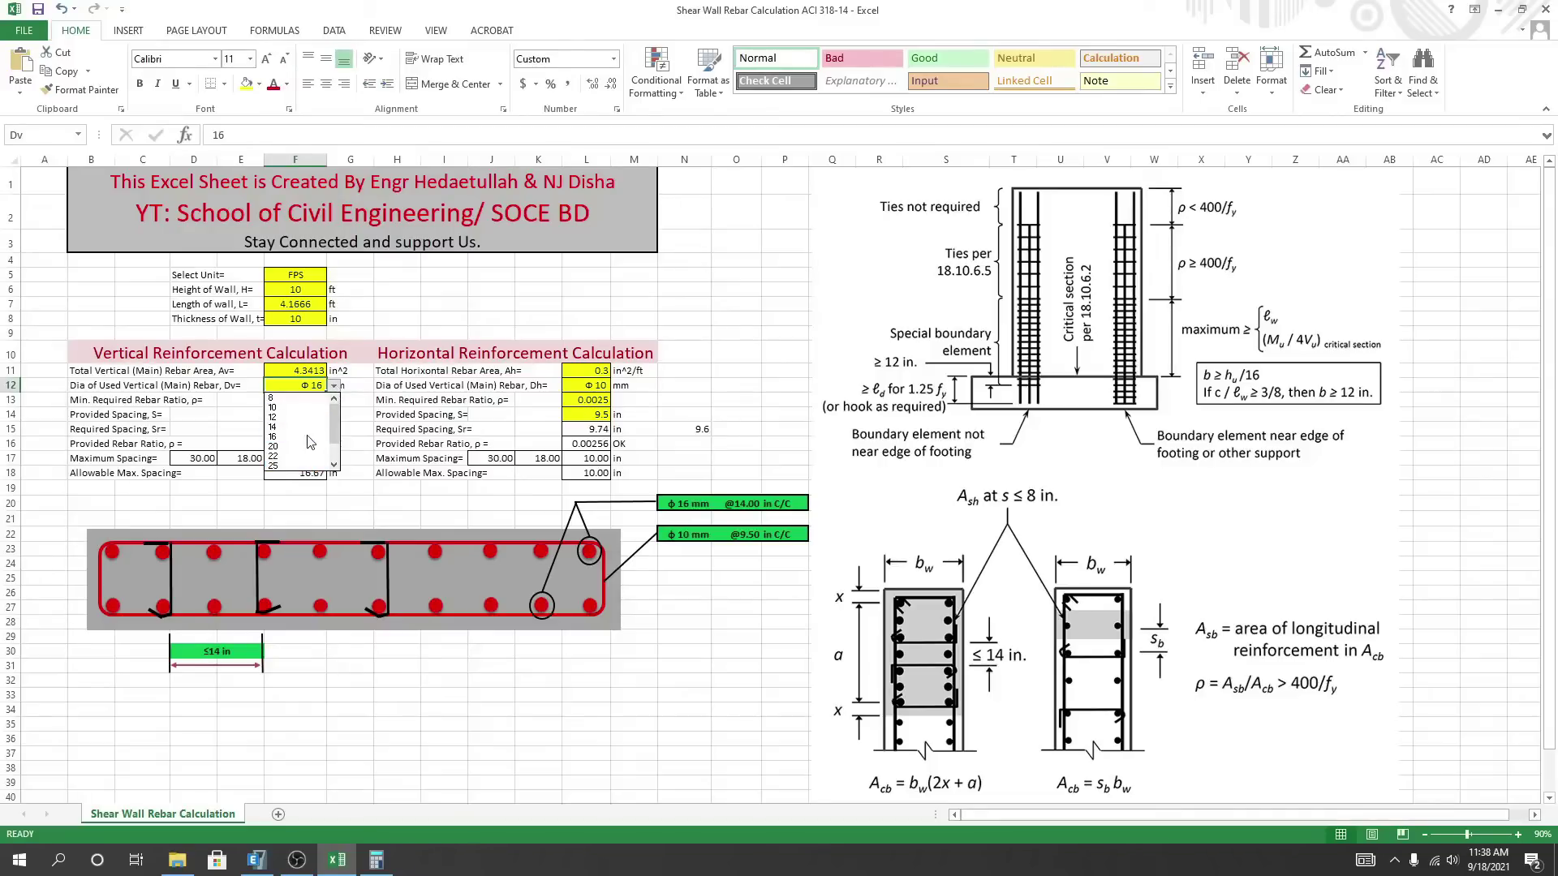
pyautogui.click(312, 438)
pyautogui.click(357, 413)
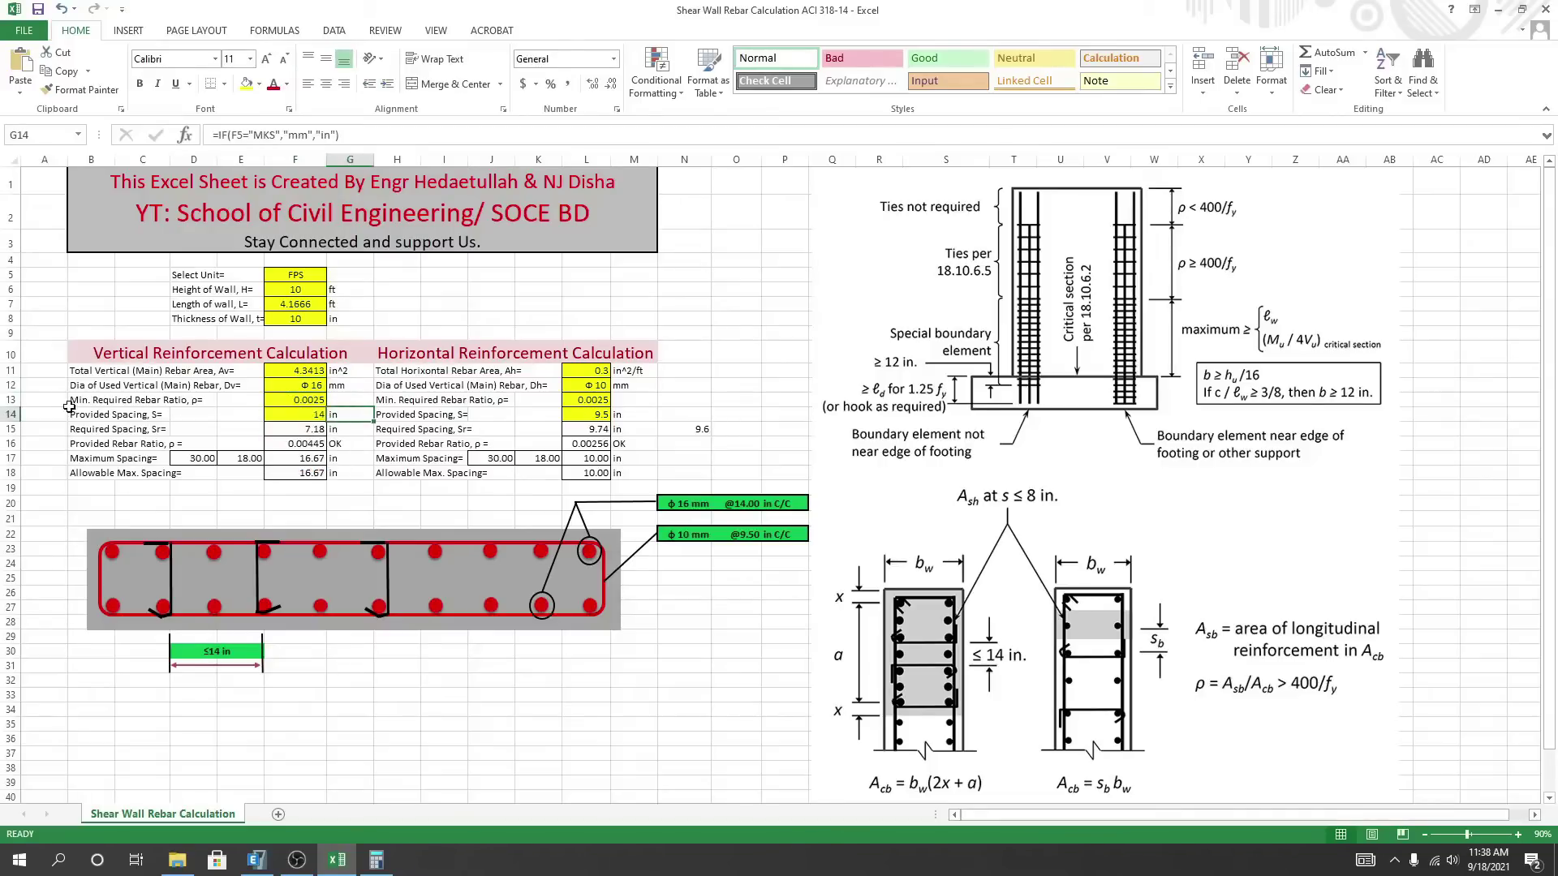
# Enter 0.0073 from the ETABS report as the minimum required vertical rebar ratio in F13.
pyautogui.click(301, 403)
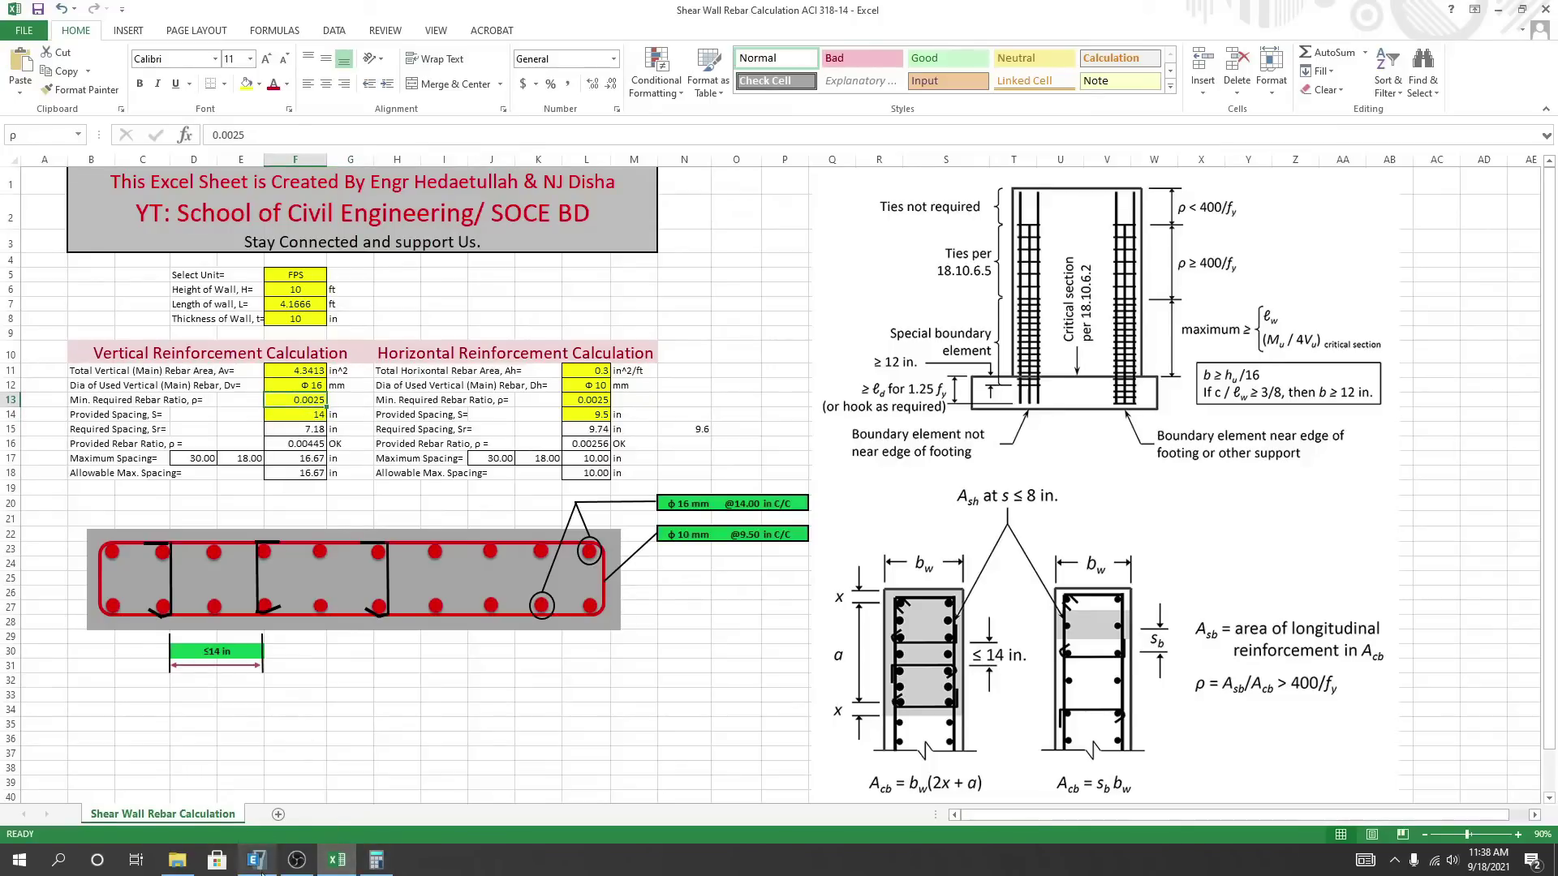
pyautogui.click(256, 860)
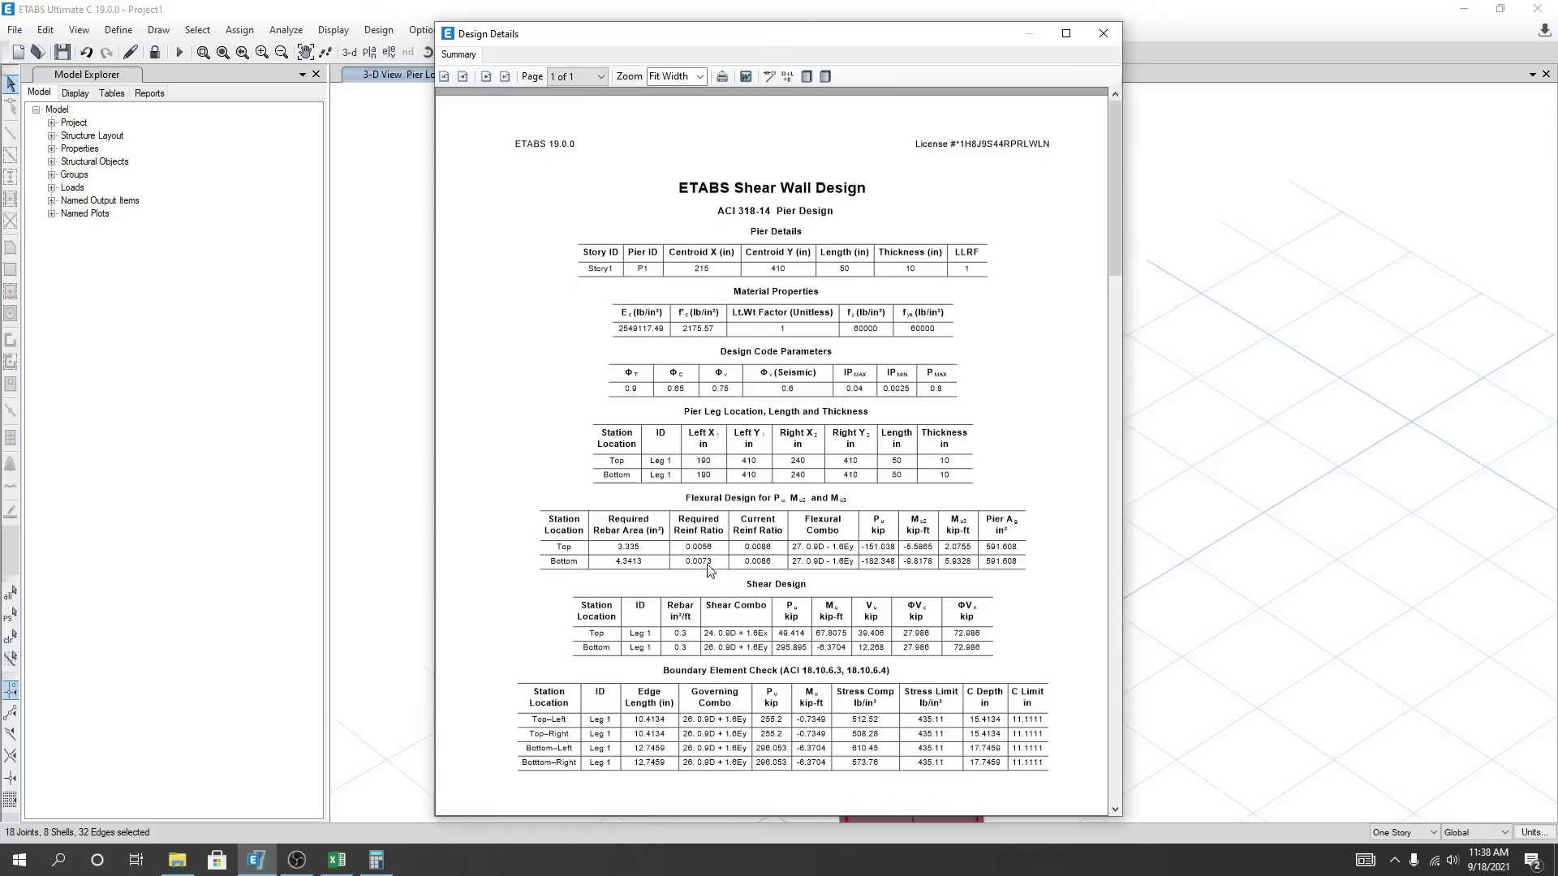
pyautogui.click(337, 860)
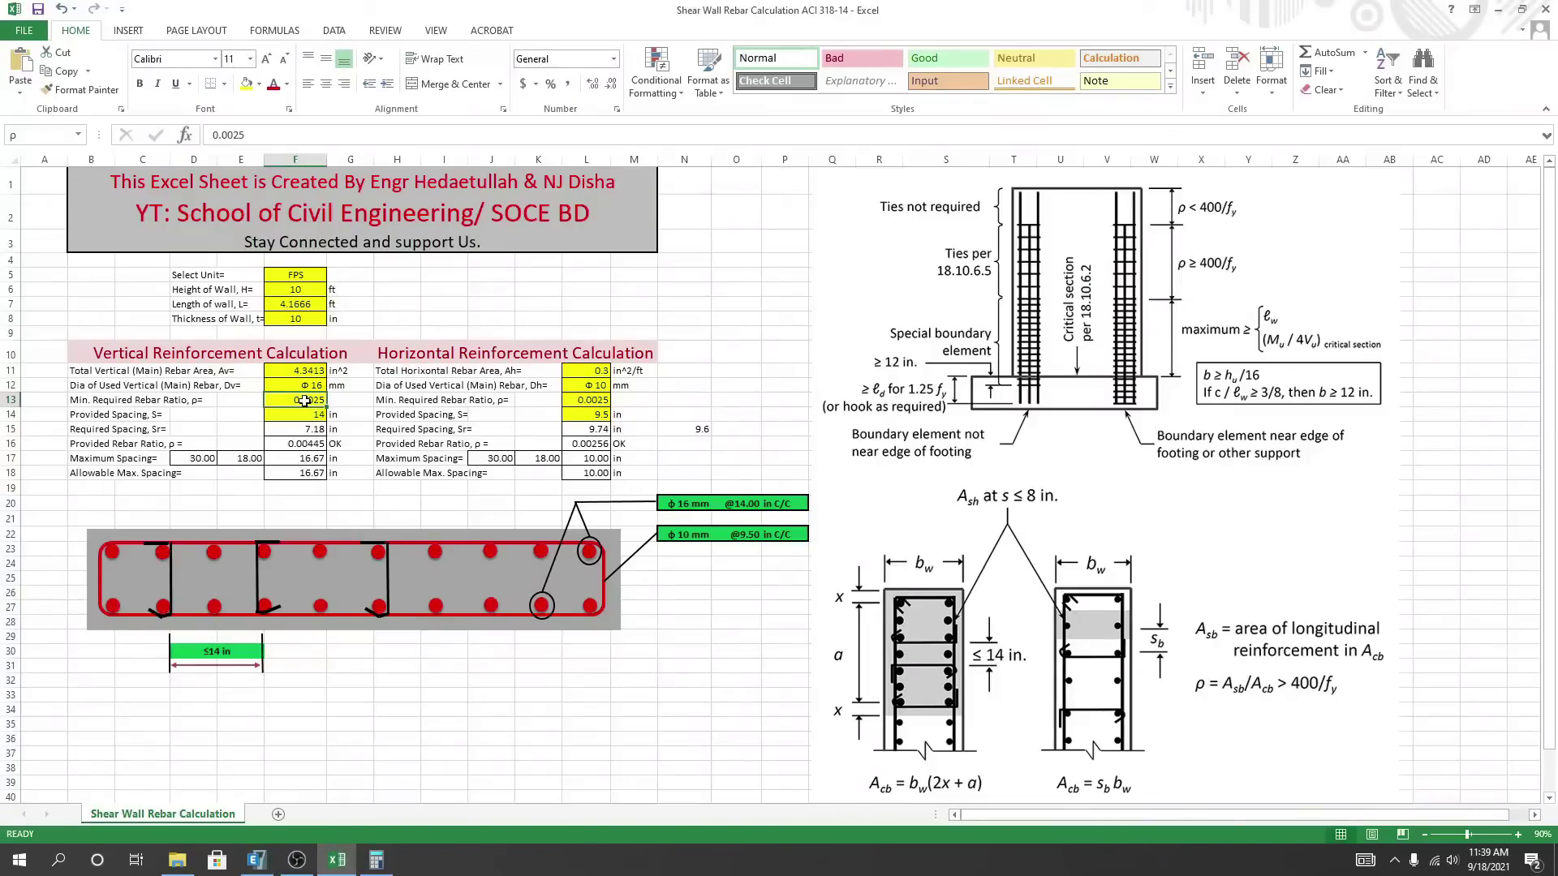
pyautogui.write('0.')
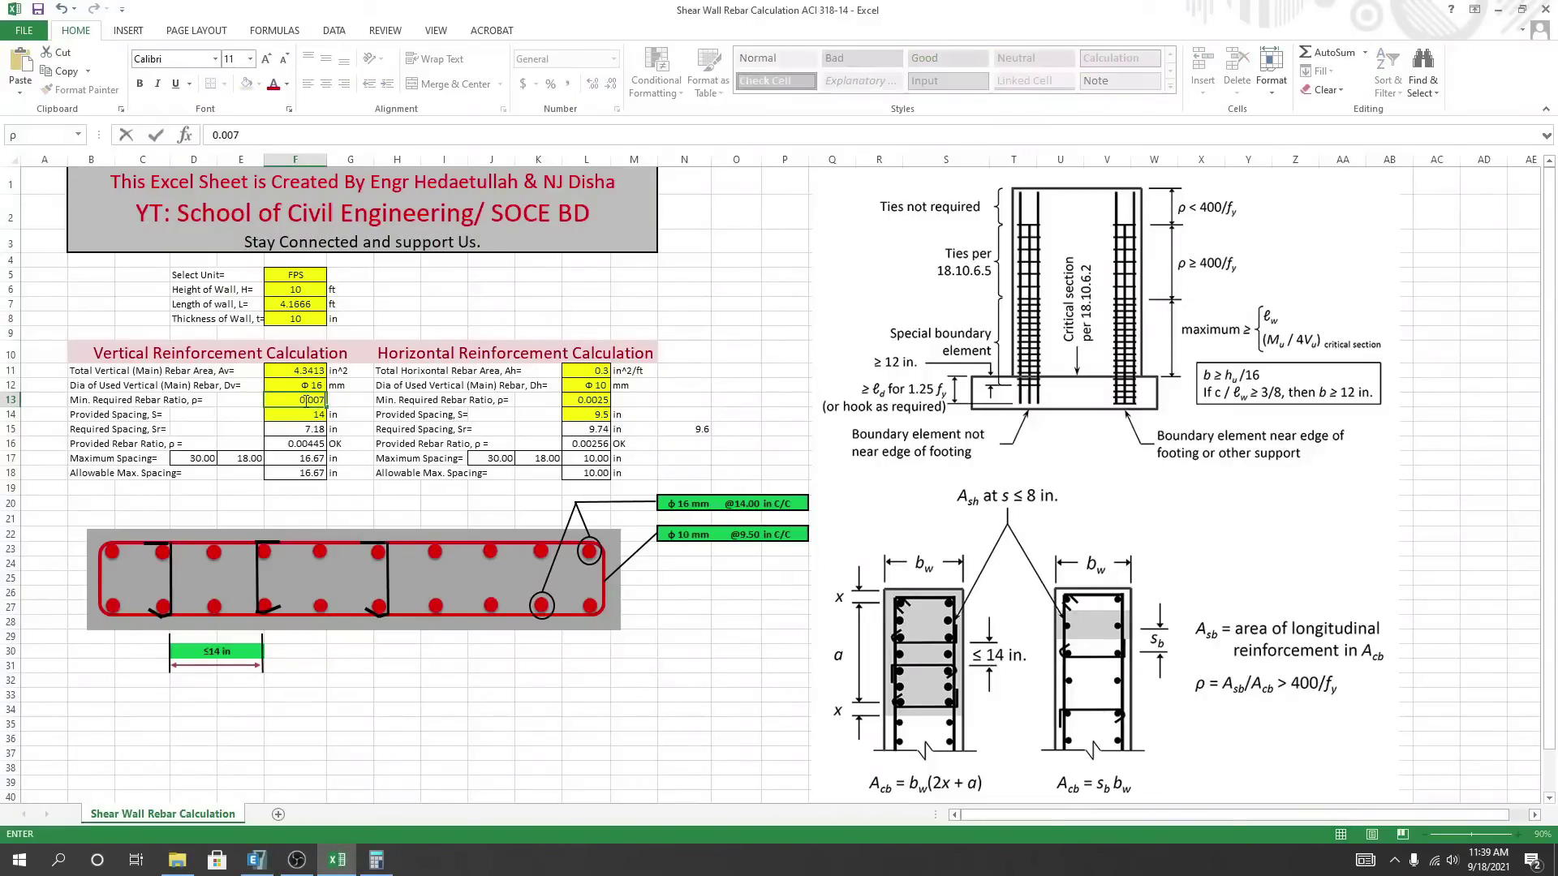
pyautogui.press('Return')
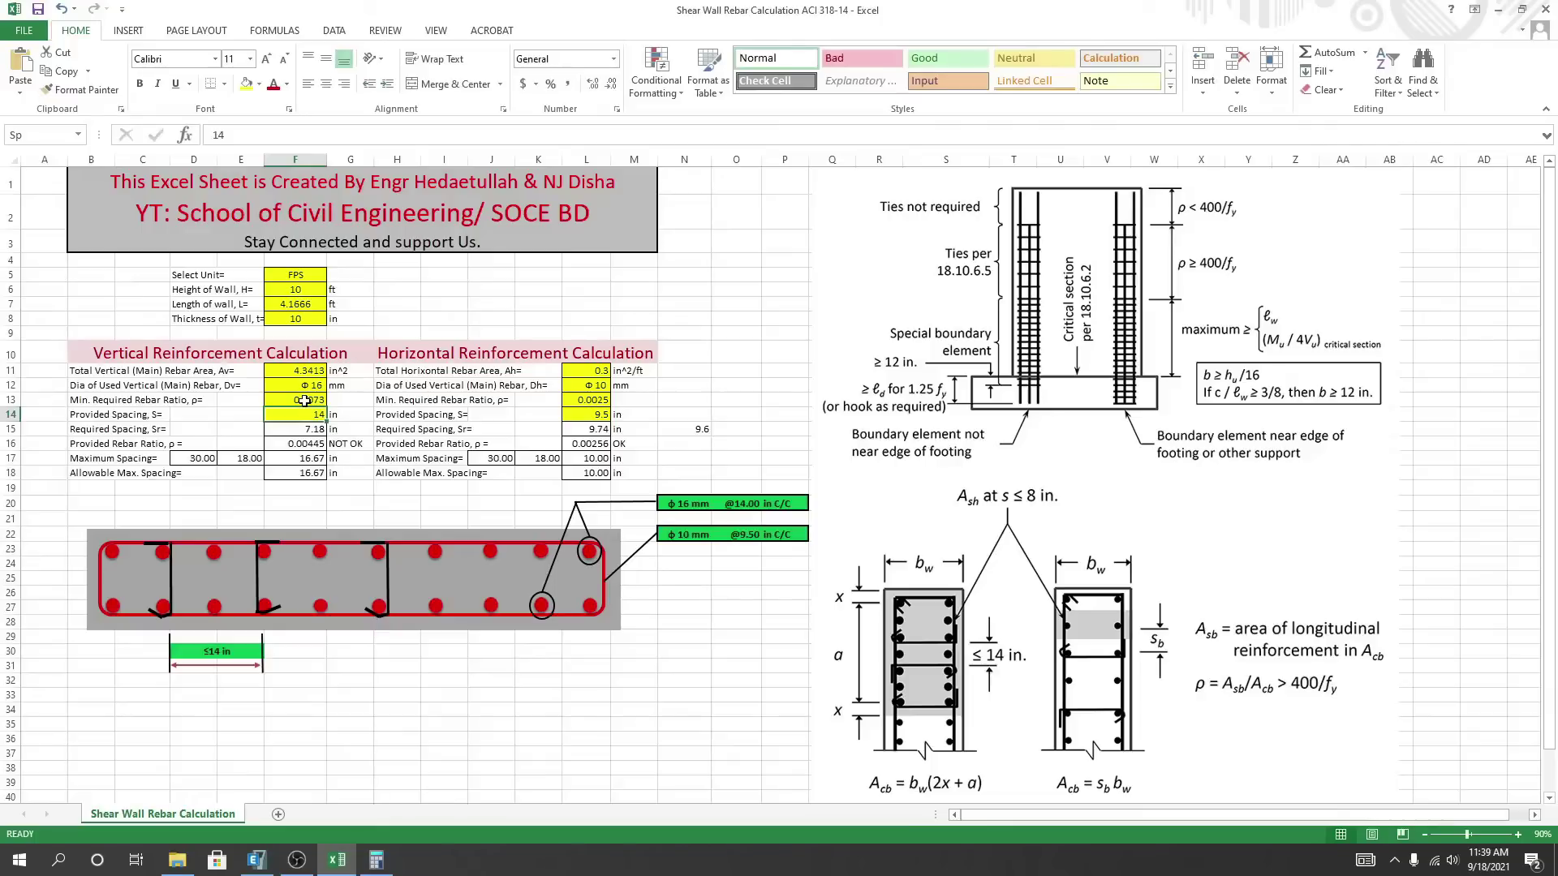
# Set the provided vertical spacing in F14 to 7 in.
pyautogui.click(330, 508)
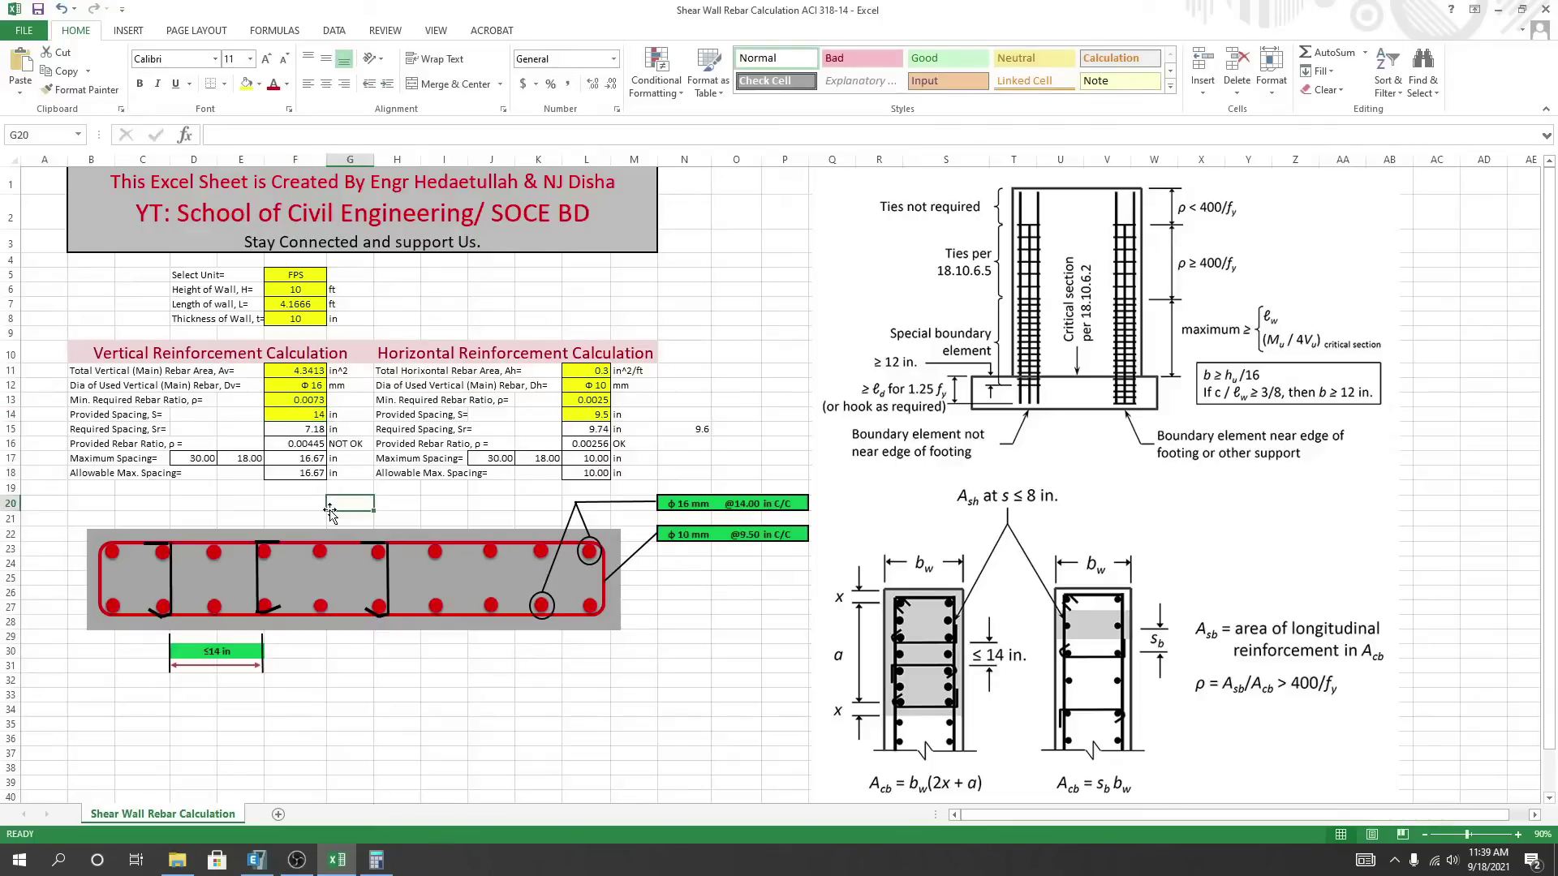
pyautogui.click(310, 413)
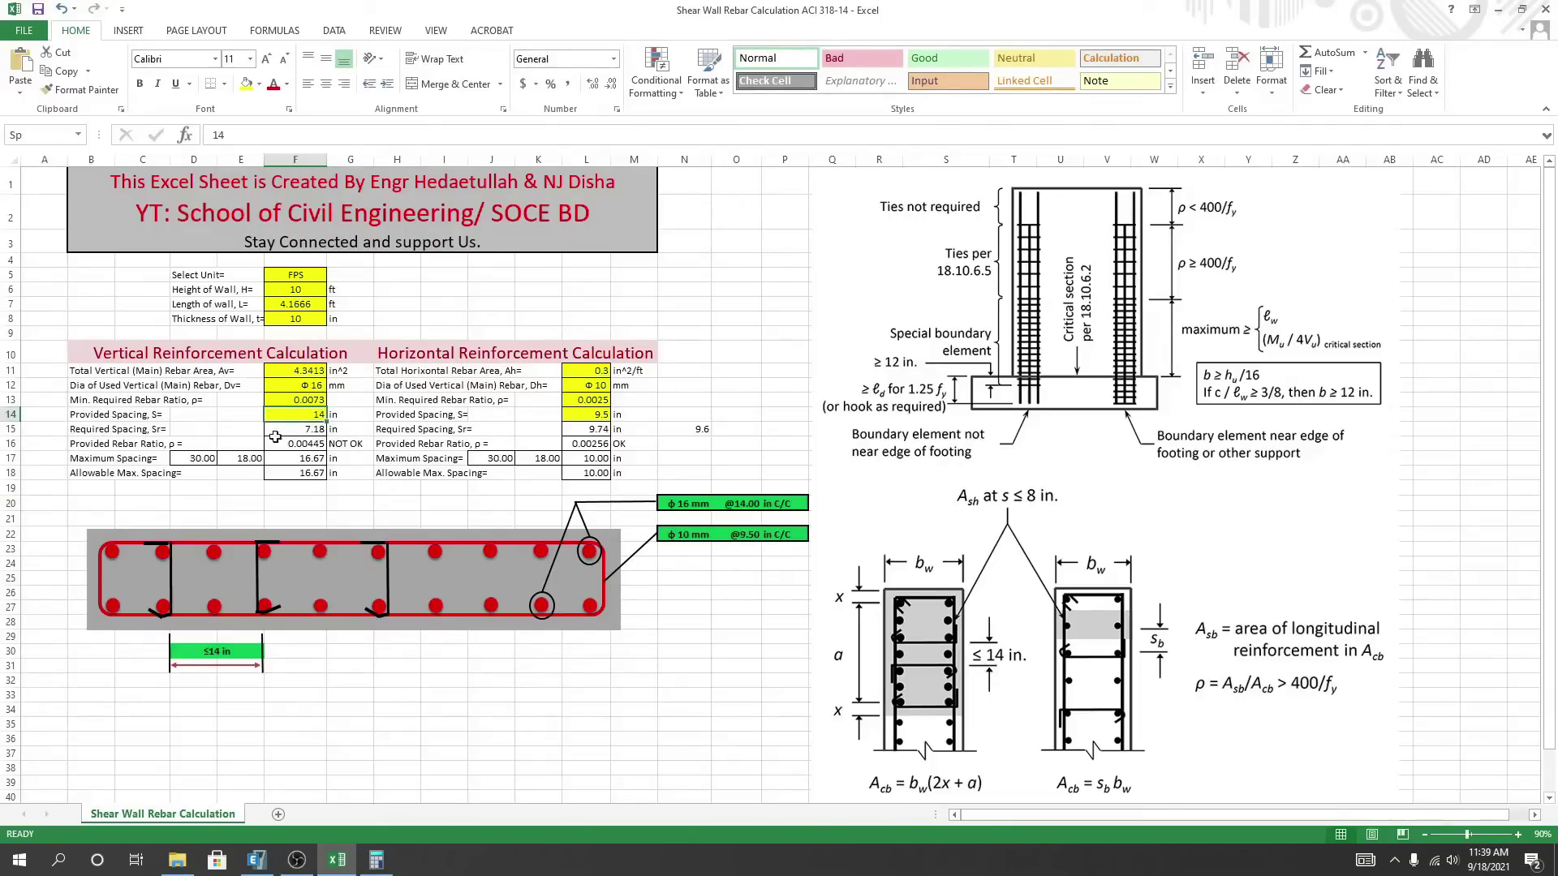
pyautogui.click(317, 432)
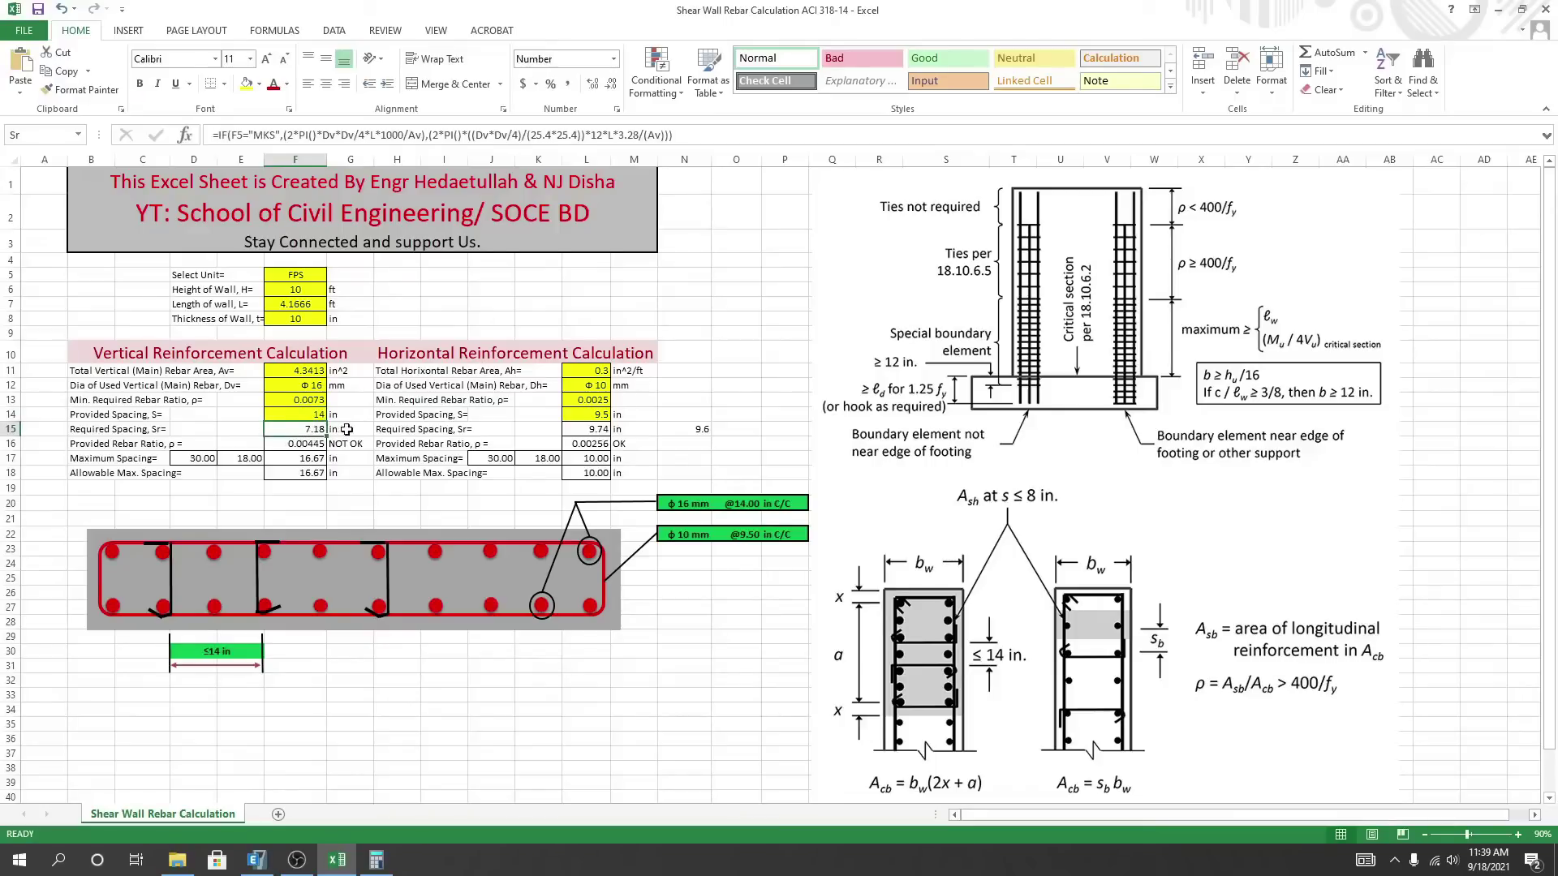
pyautogui.click(312, 415)
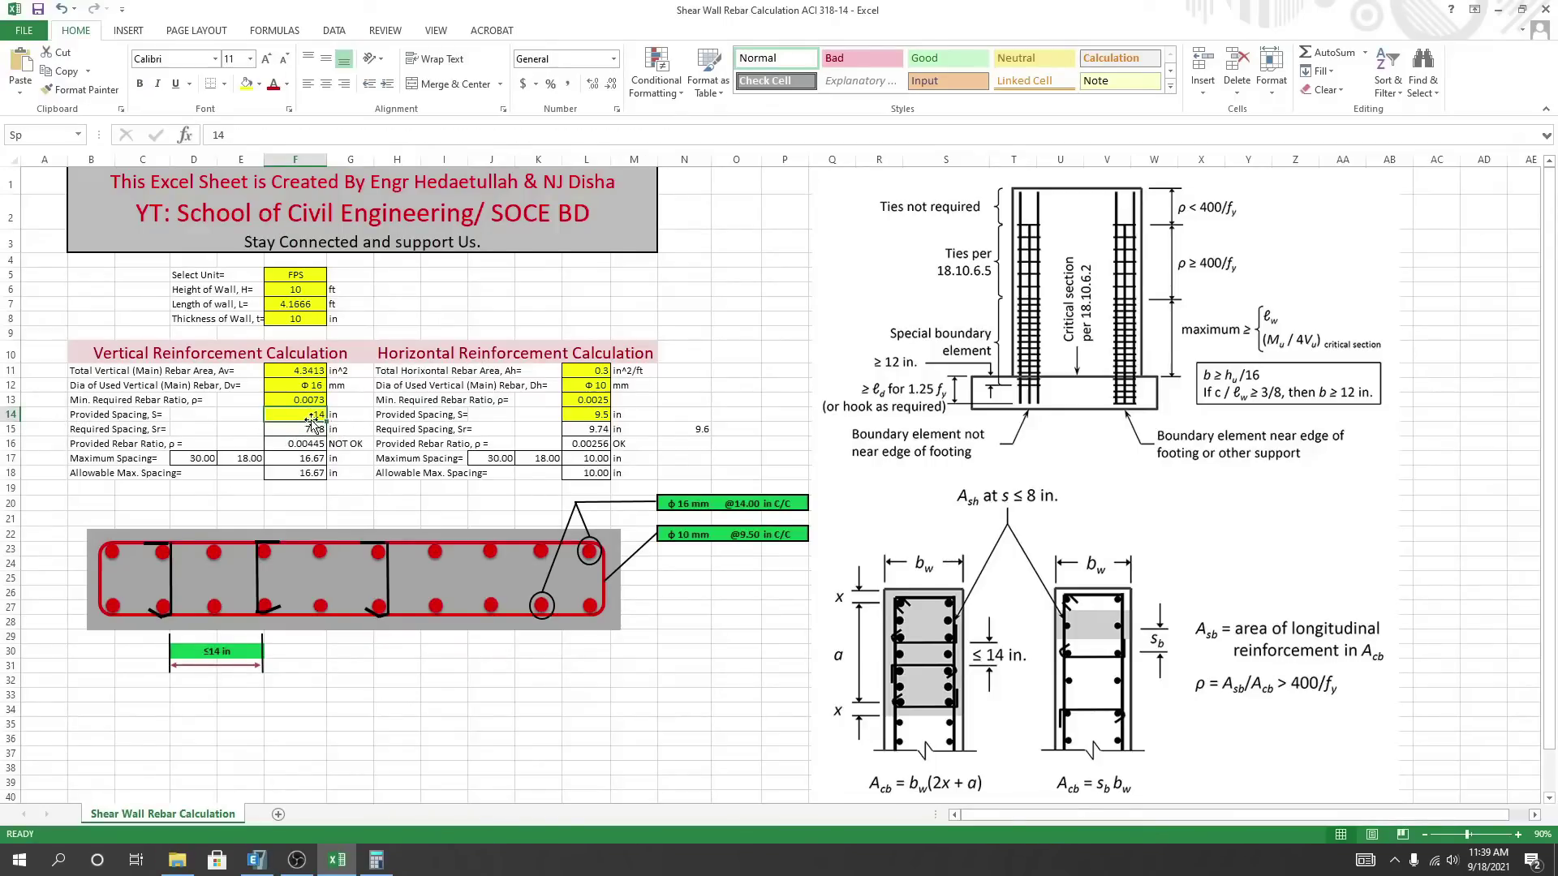
pyautogui.write('7')
pyautogui.press('Return')
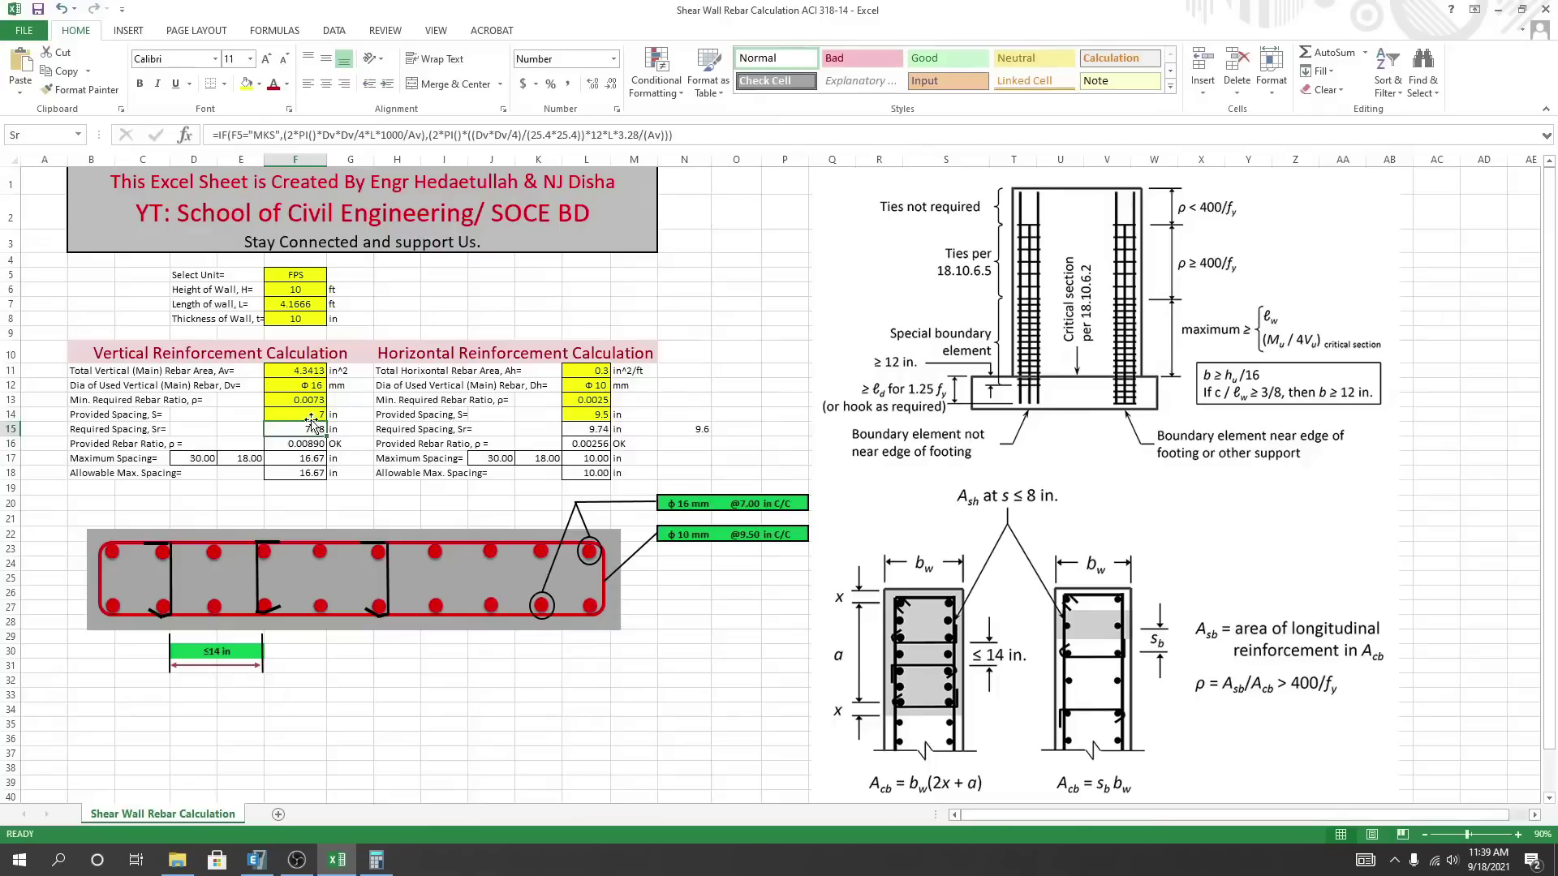
# Review the required spacing unit and the allowable maximum spacing formula.
pyautogui.click(365, 429)
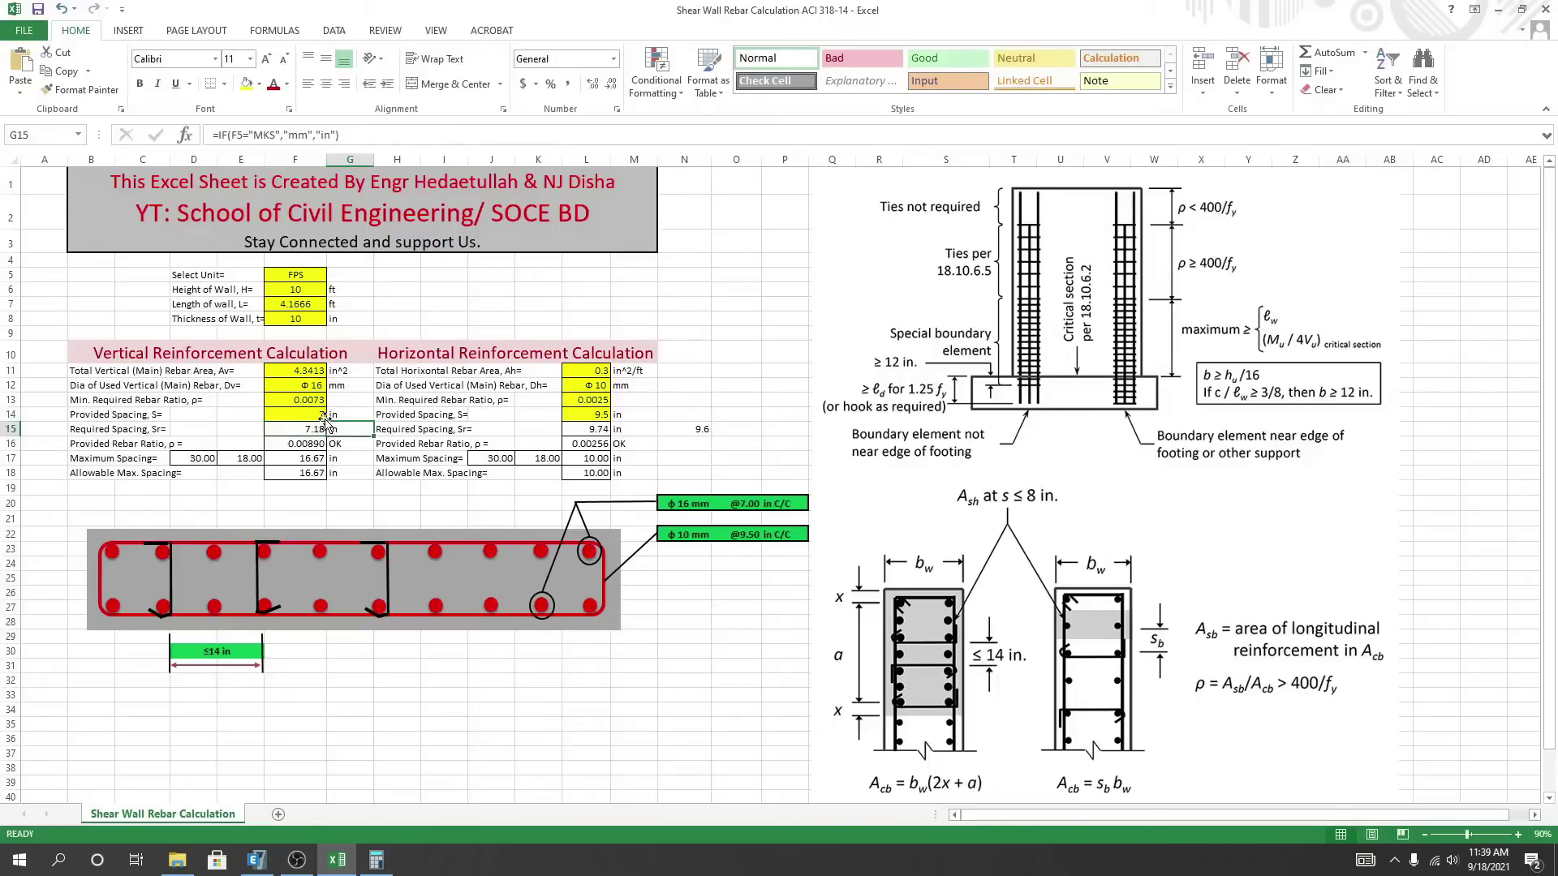
pyautogui.click(308, 500)
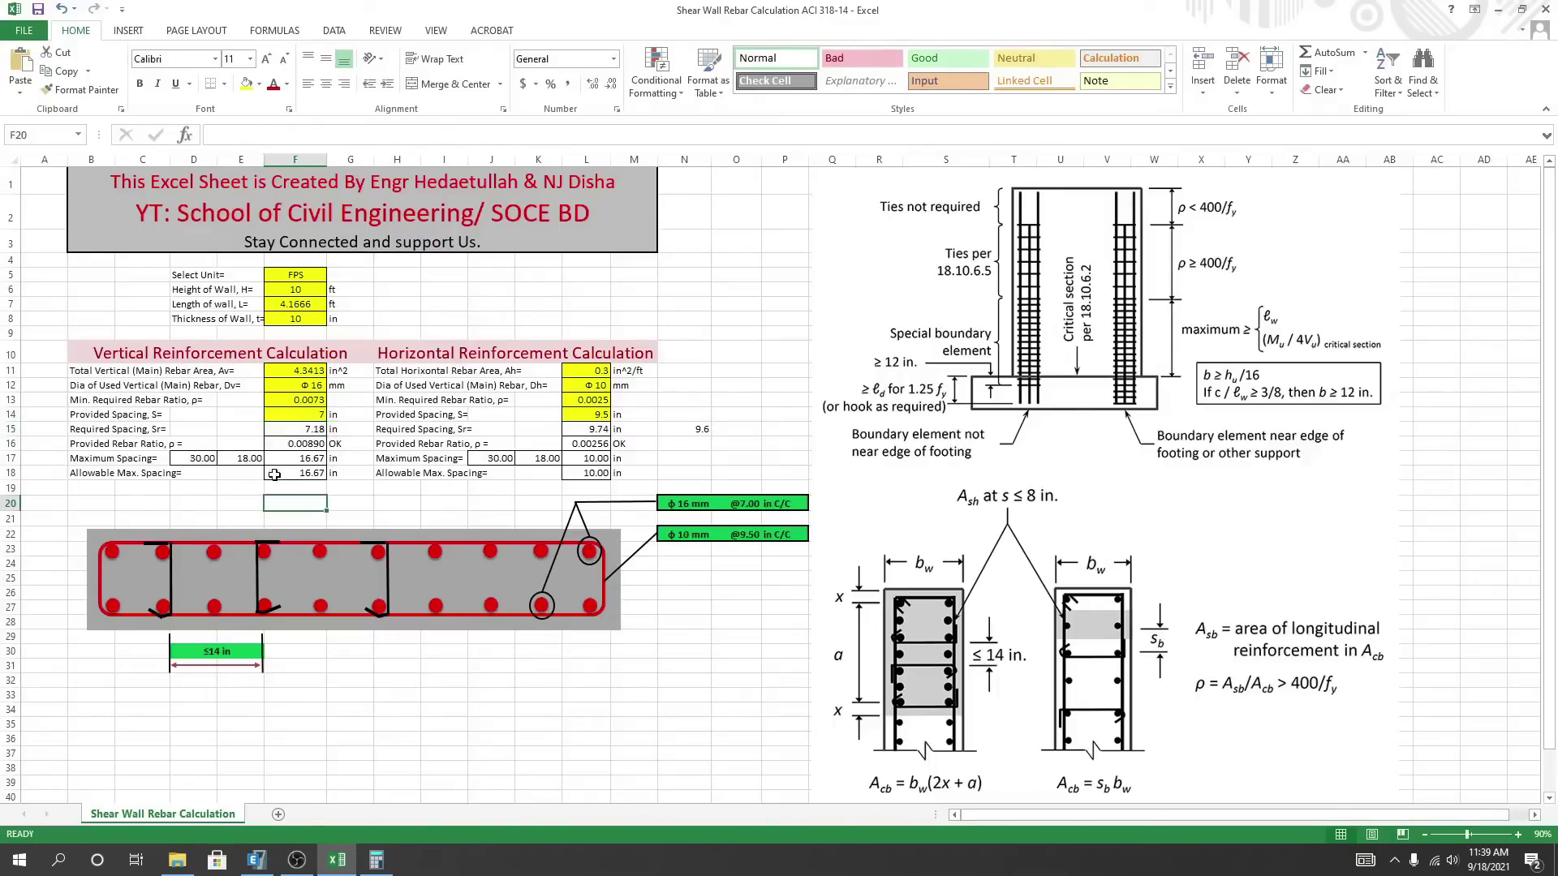
pyautogui.click(274, 474)
pyautogui.click(360, 510)
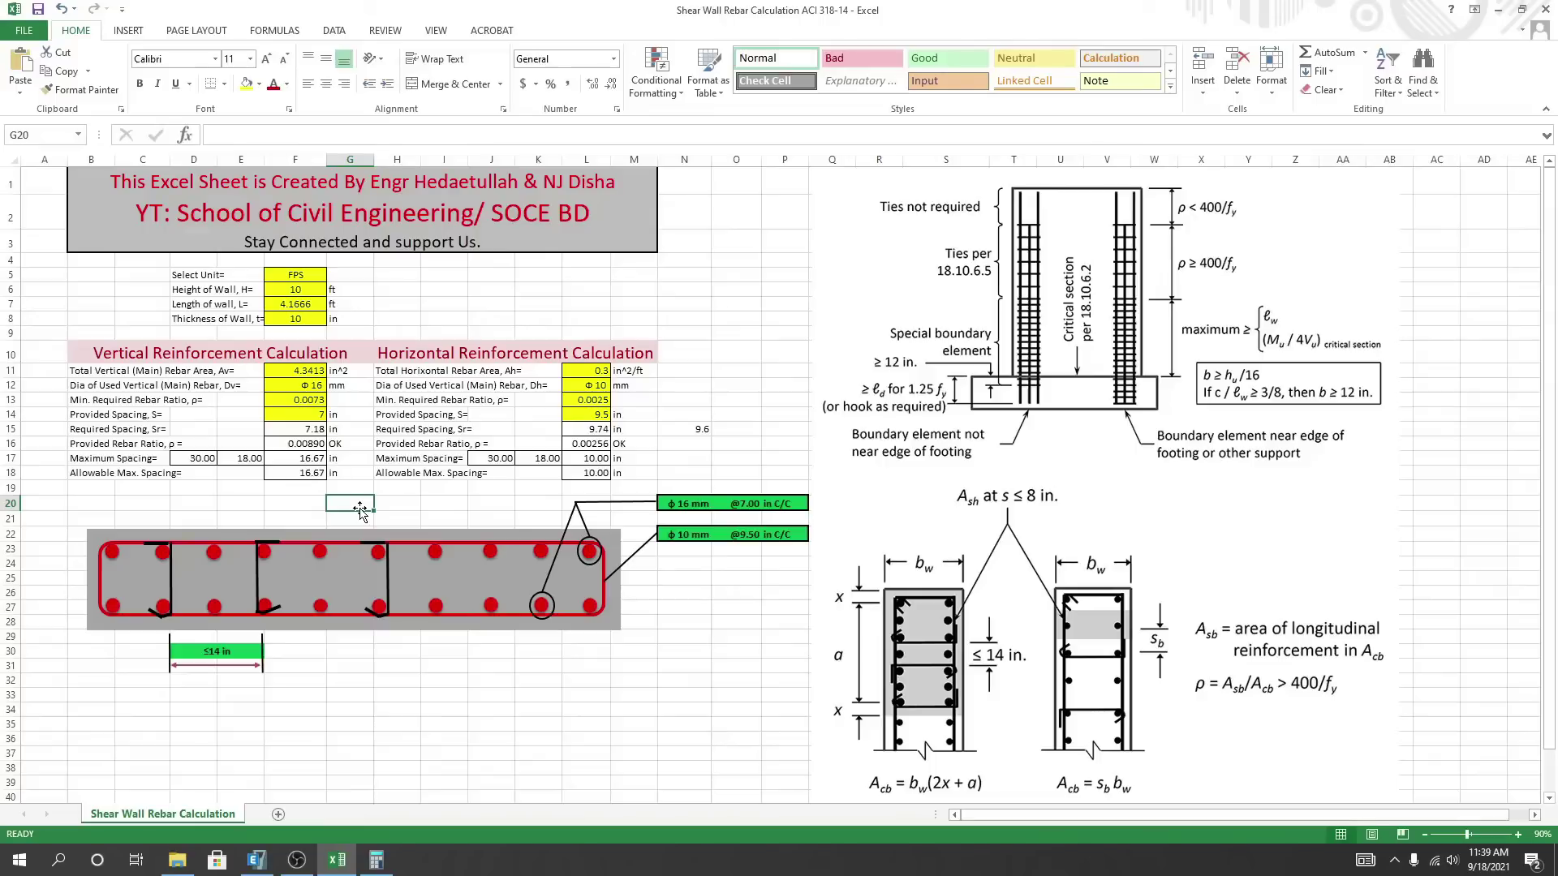
pyautogui.click(295, 506)
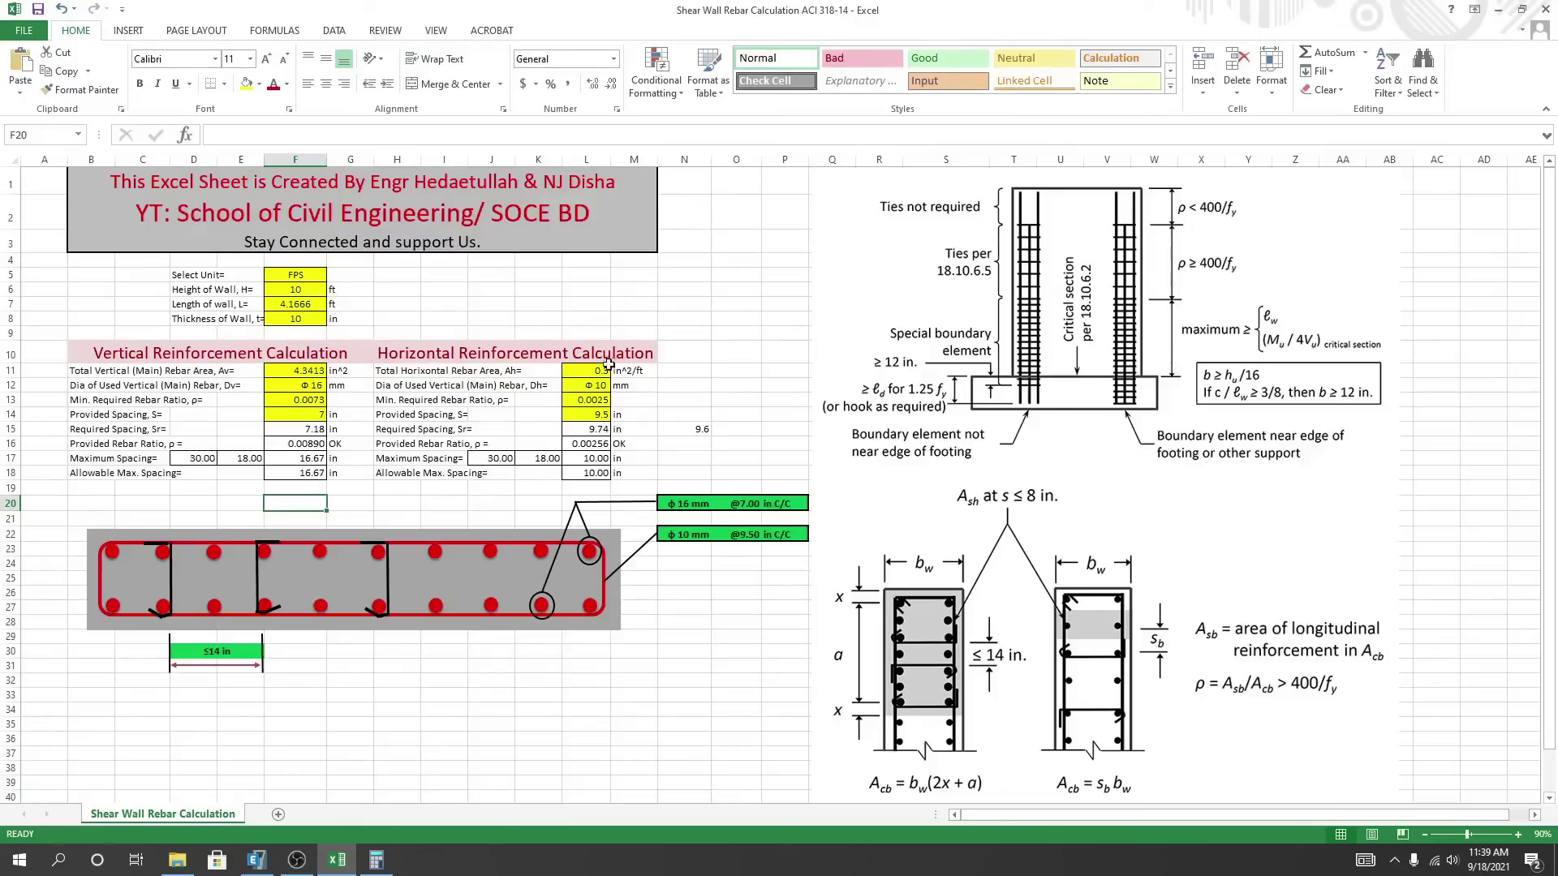
pyautogui.click(256, 861)
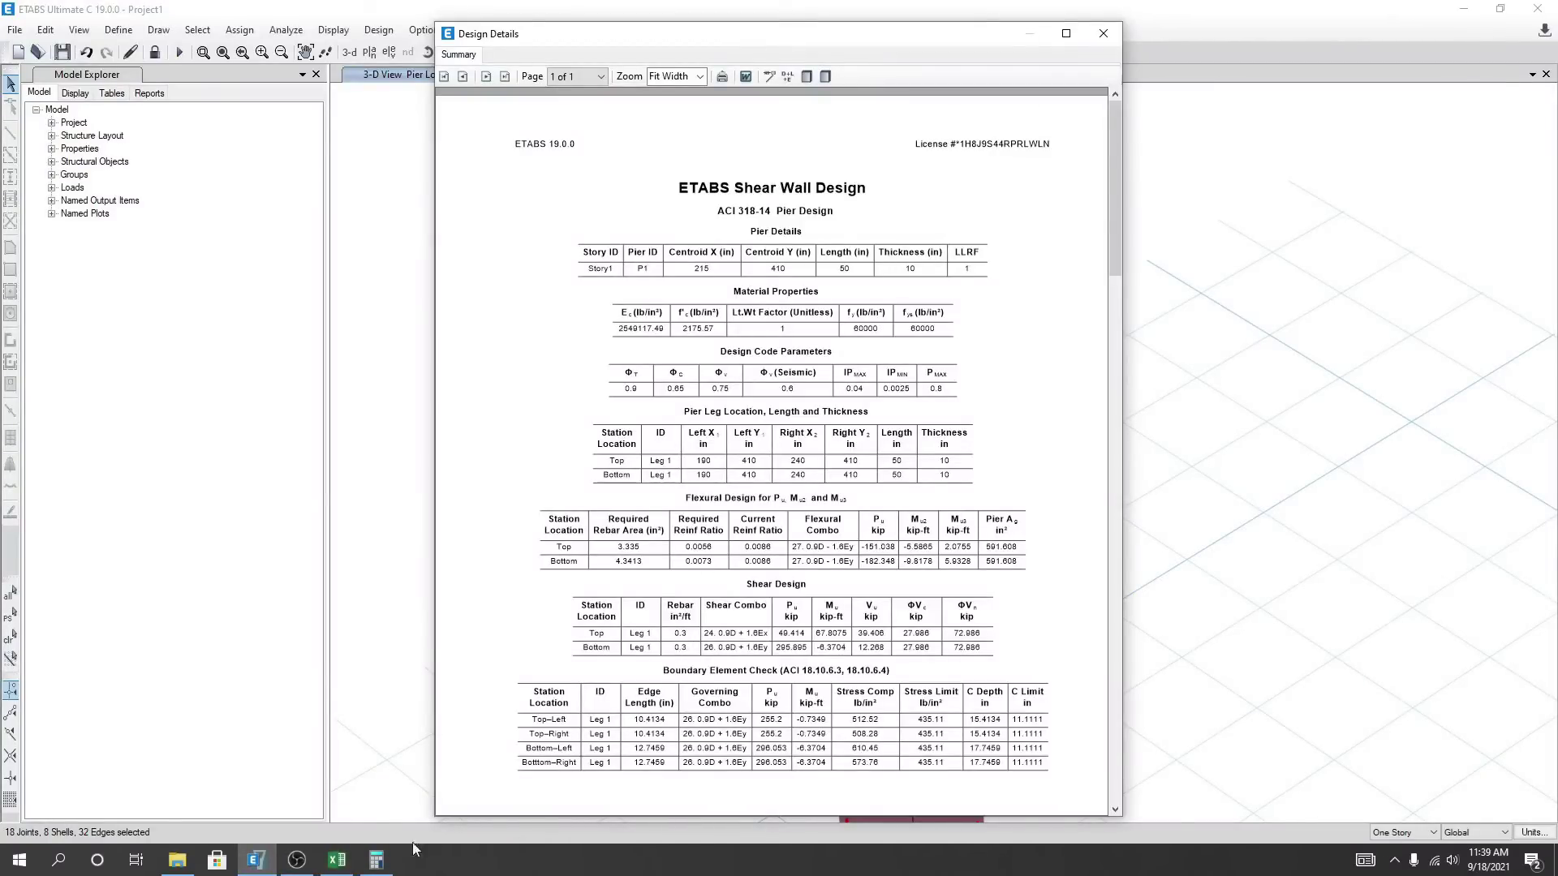
pyautogui.moveTo(339, 865)
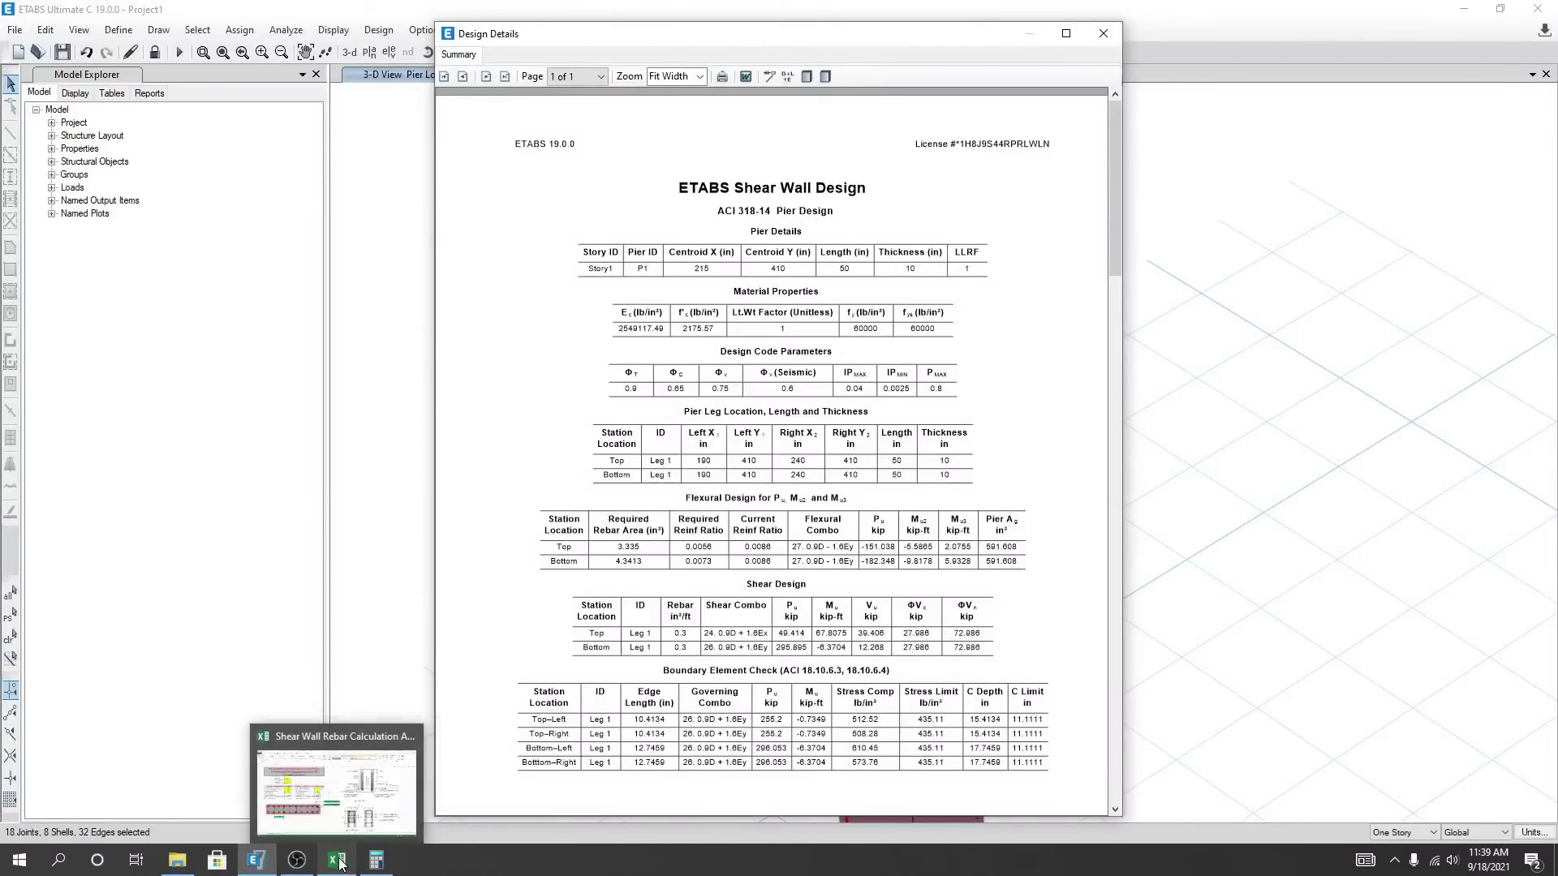
pyautogui.moveTo(268, 870)
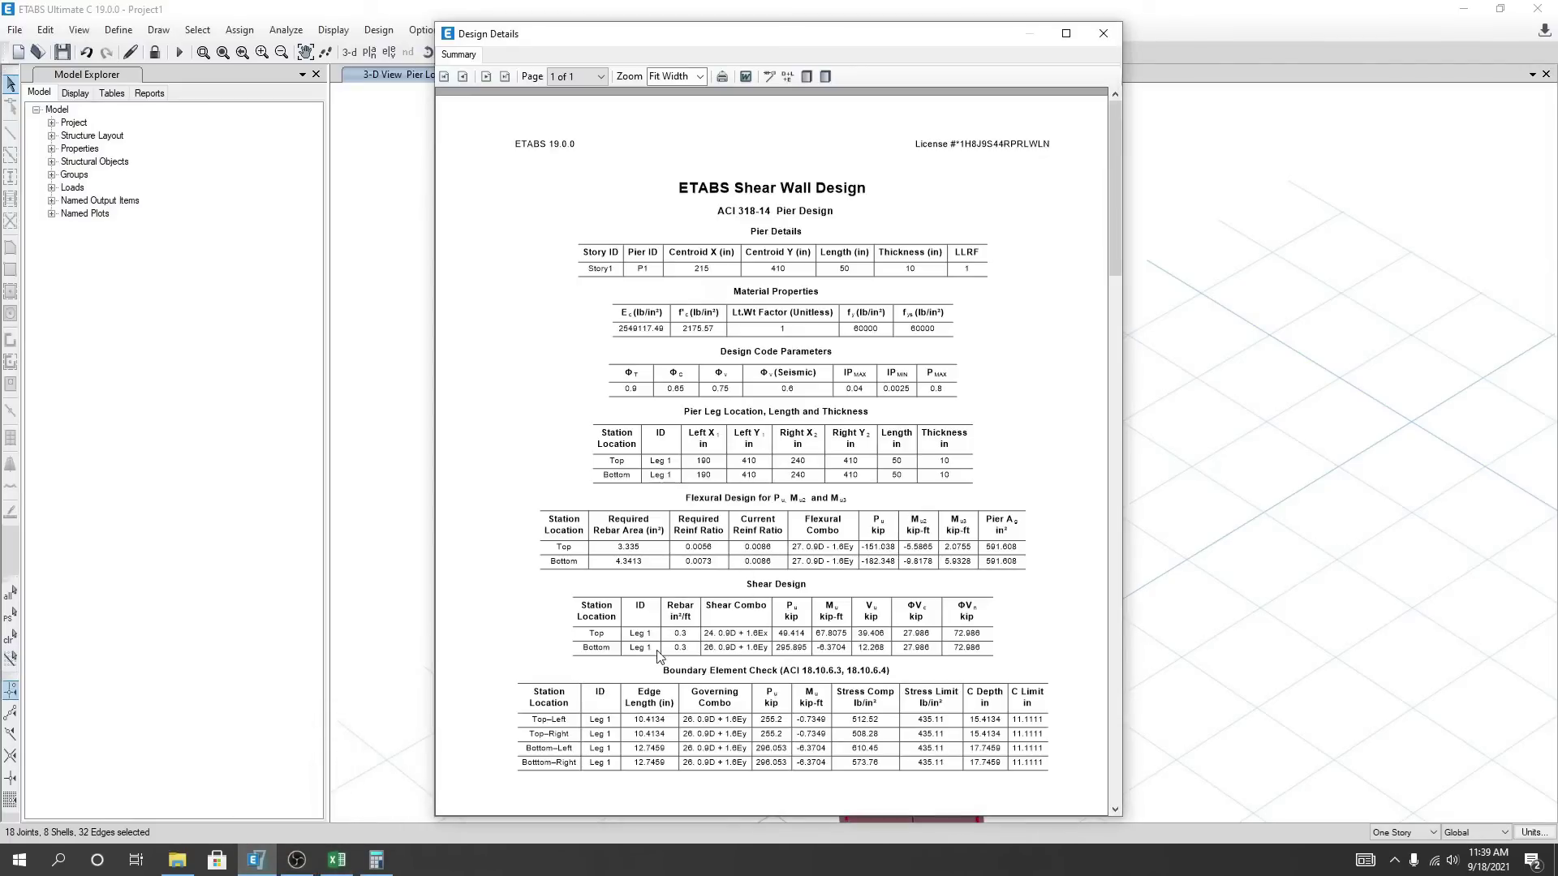
pyautogui.click(338, 860)
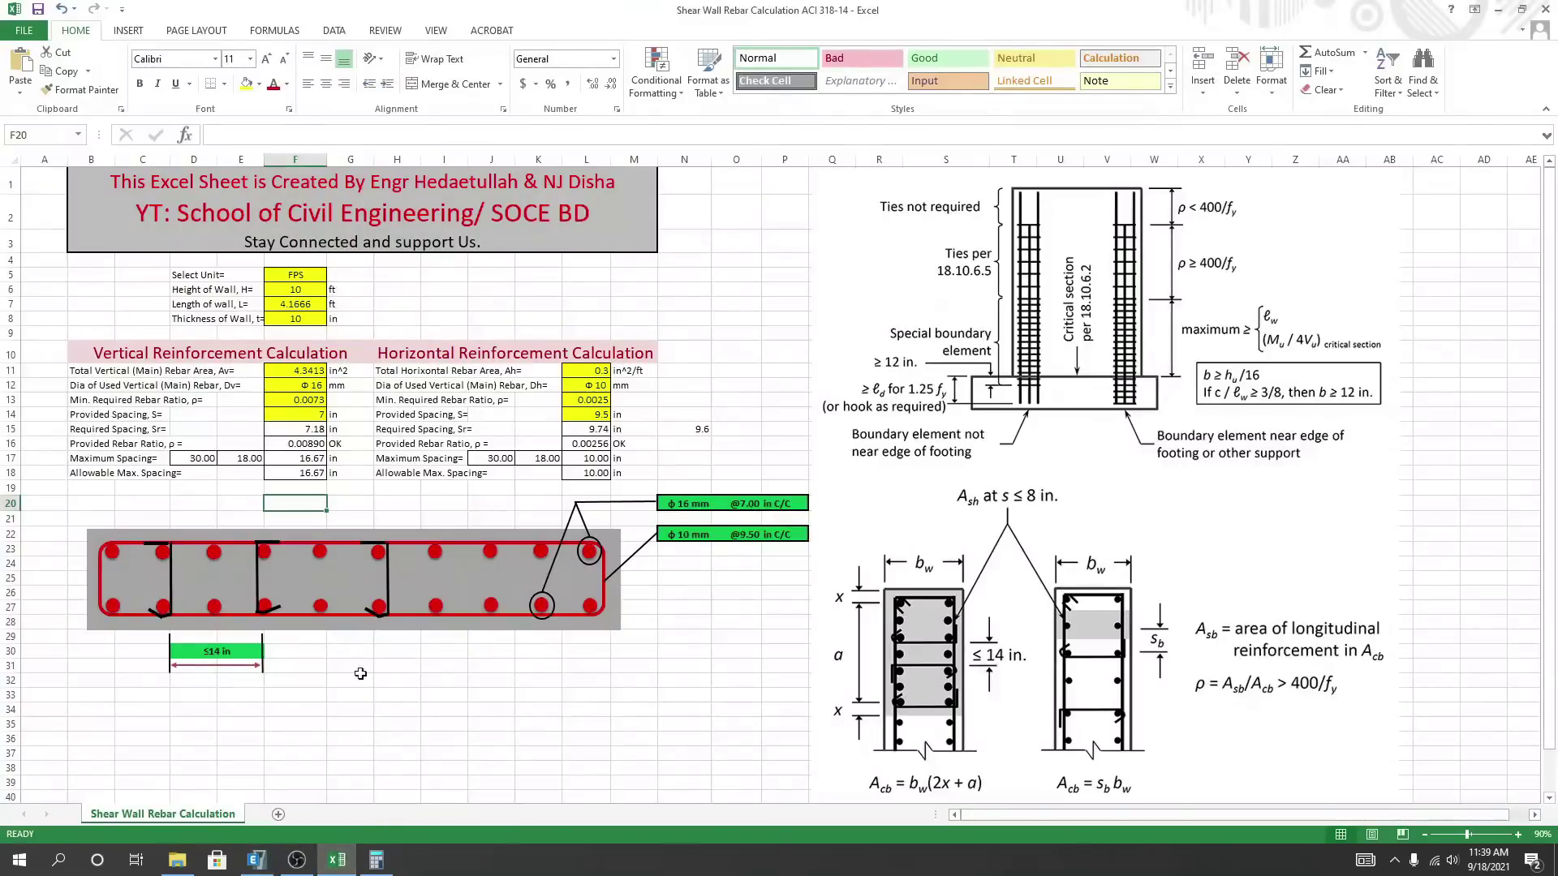
# Copy the word 'Horixontal' from the H11 label text.
pyautogui.click(602, 388)
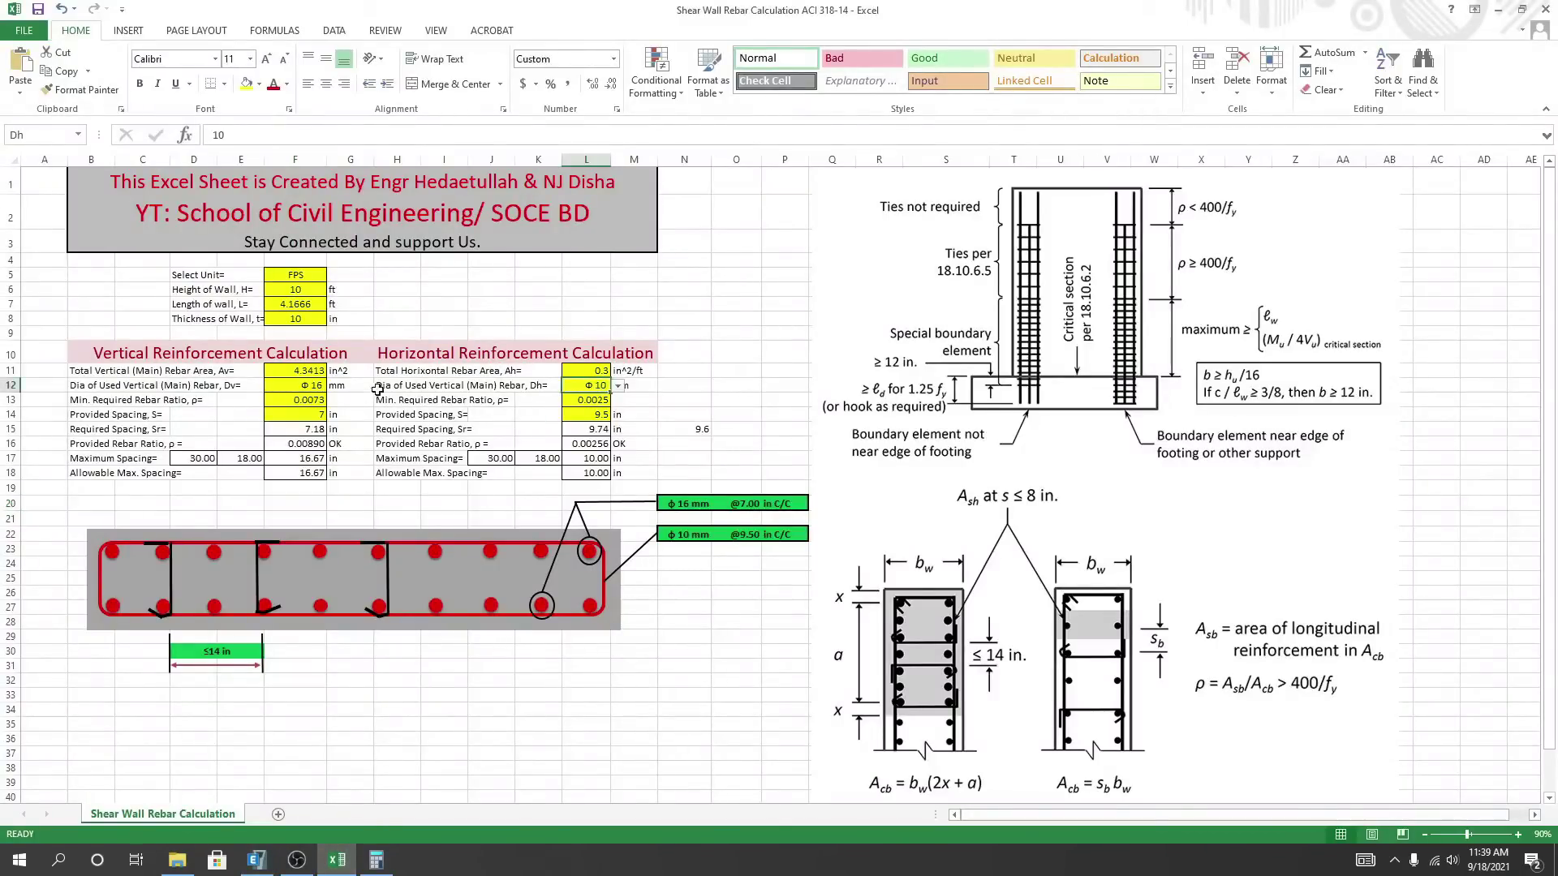
pyautogui.click(447, 431)
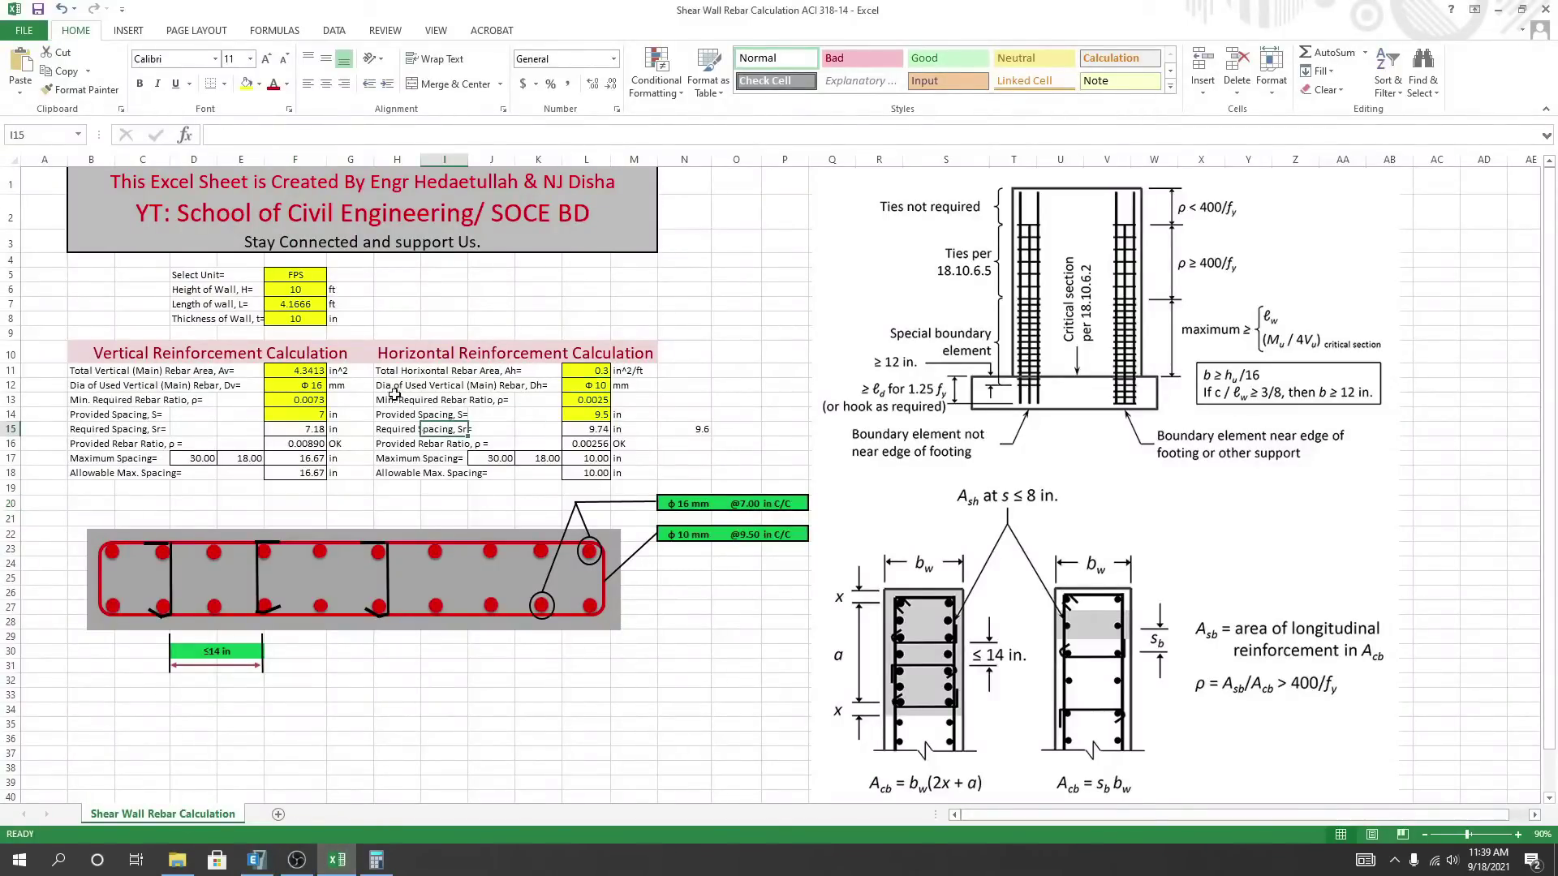
pyautogui.click(456, 387)
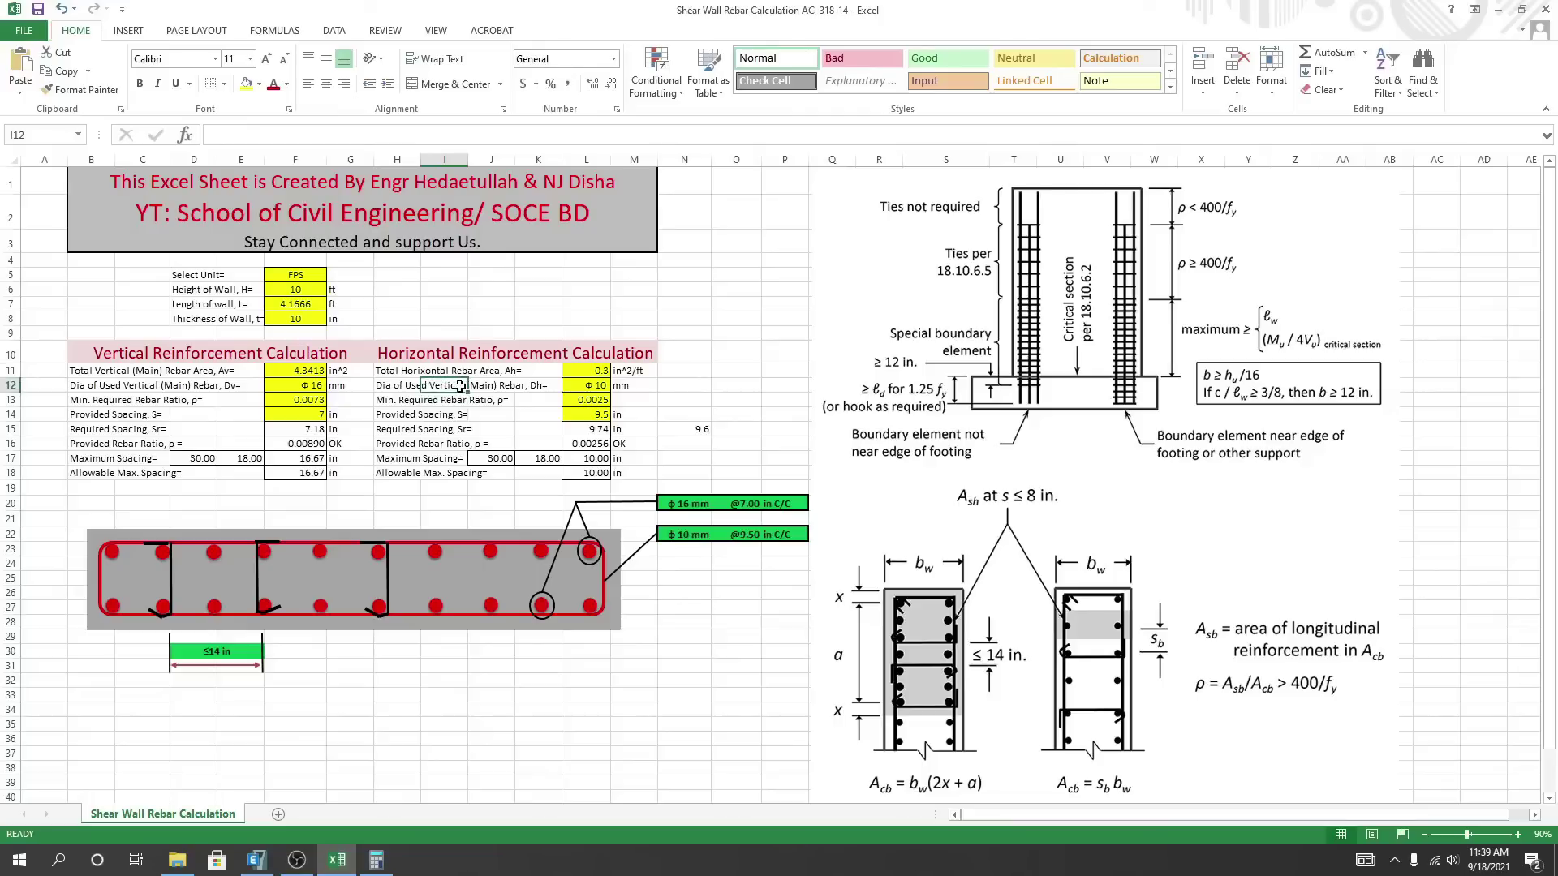
pyautogui.click(391, 386)
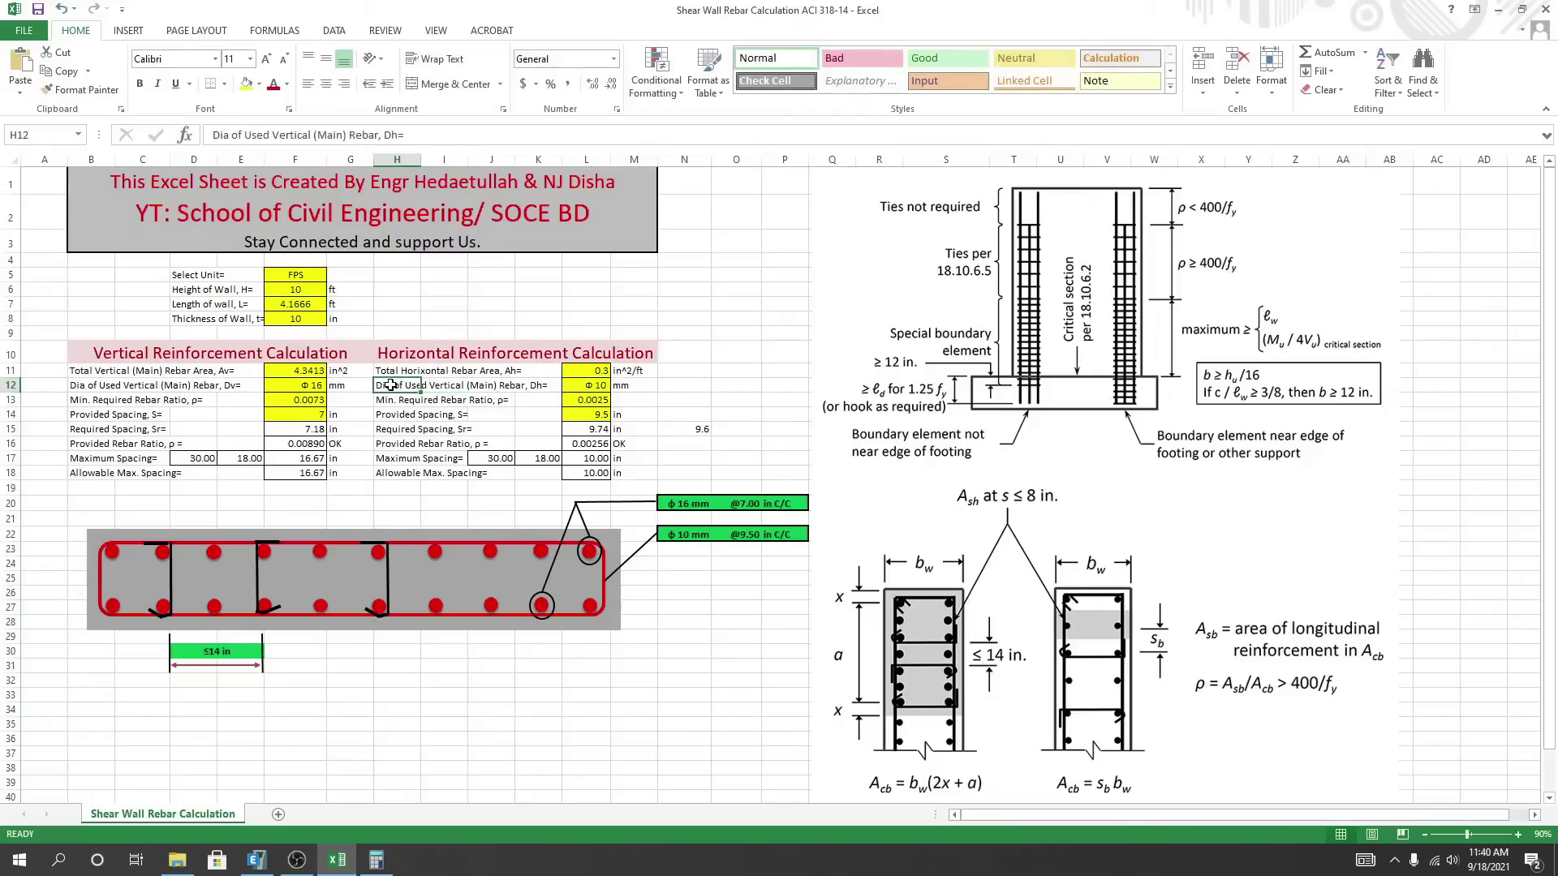
pyautogui.doubleClick(403, 384)
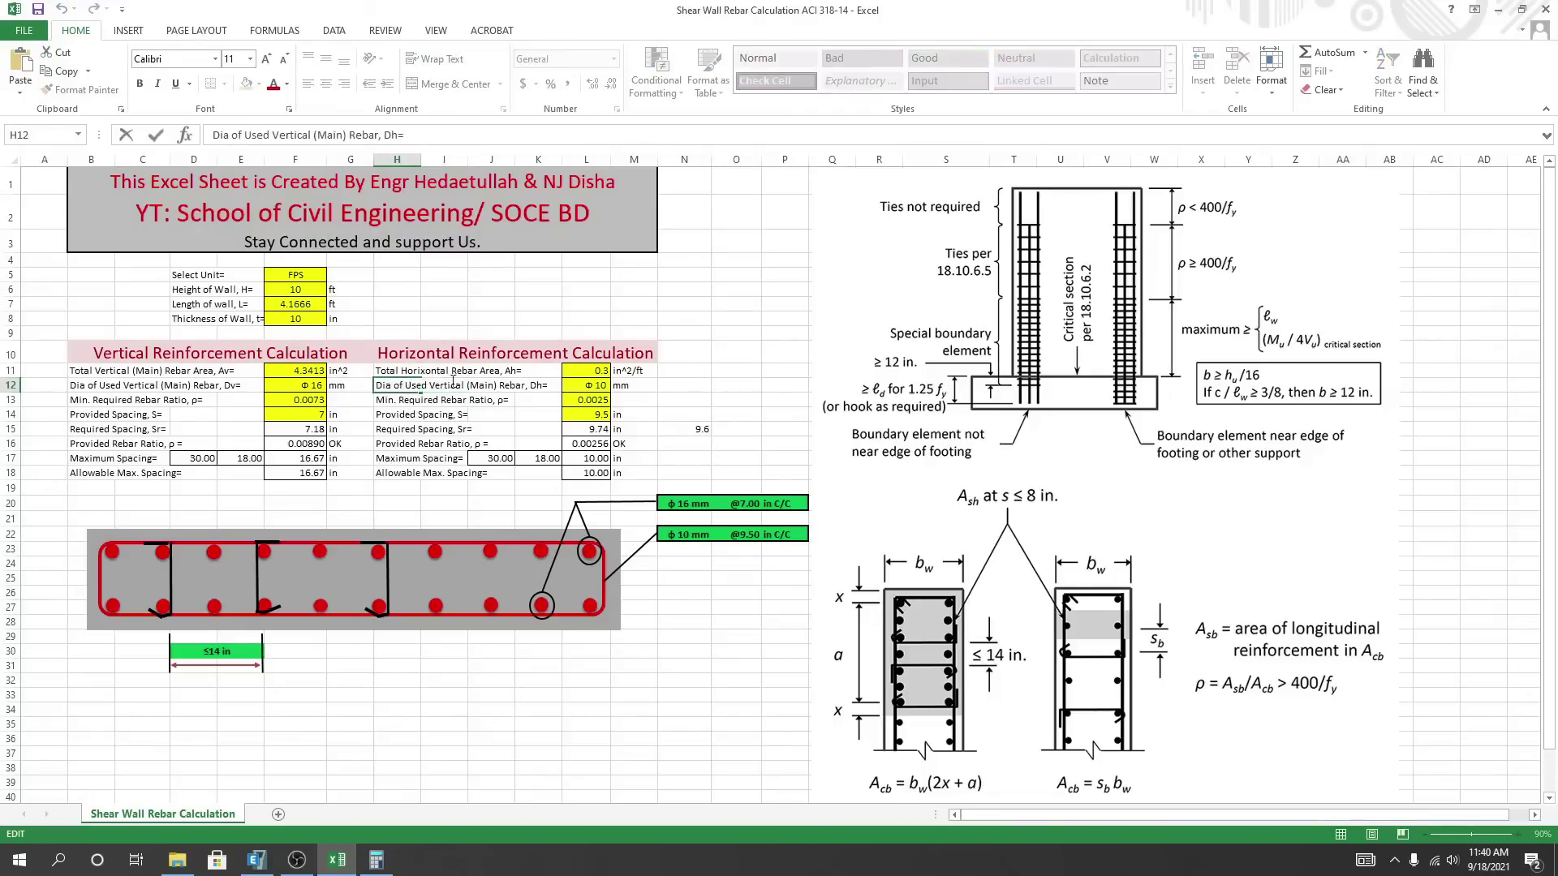
pyautogui.click(417, 370)
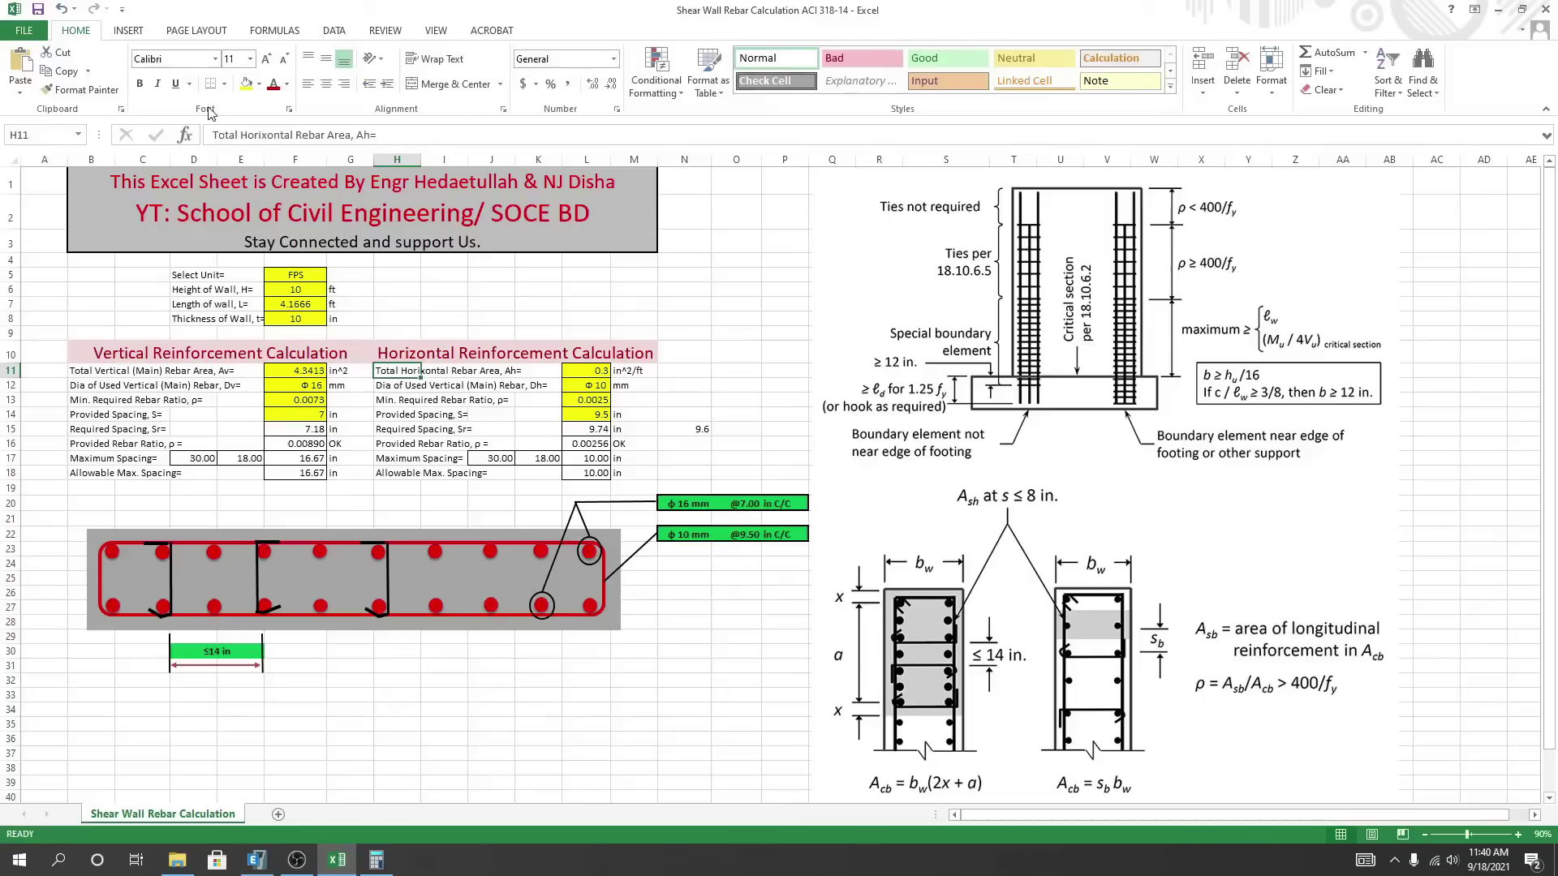
pyautogui.moveTo(294, 135); pyautogui.dragTo(241, 134)
pyautogui.rightClick(244, 136)
pyautogui.click(281, 166)
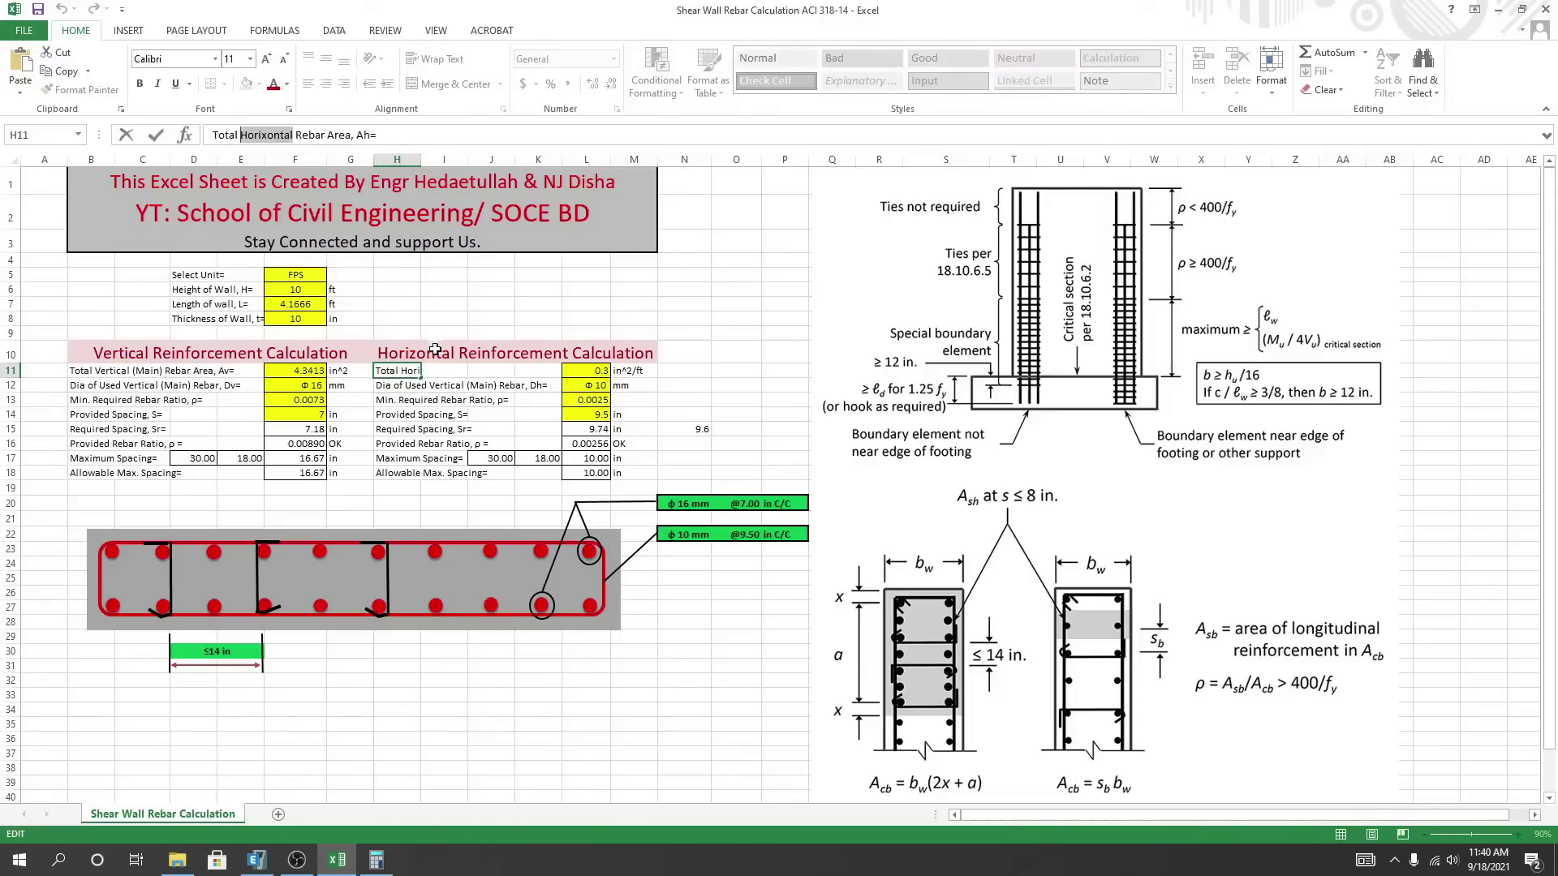
pyautogui.click(393, 413)
# In the H12 label, replace 'Vertical' with 'Horixontal' and delete '(Main)'.
pyautogui.doubleClick(394, 387)
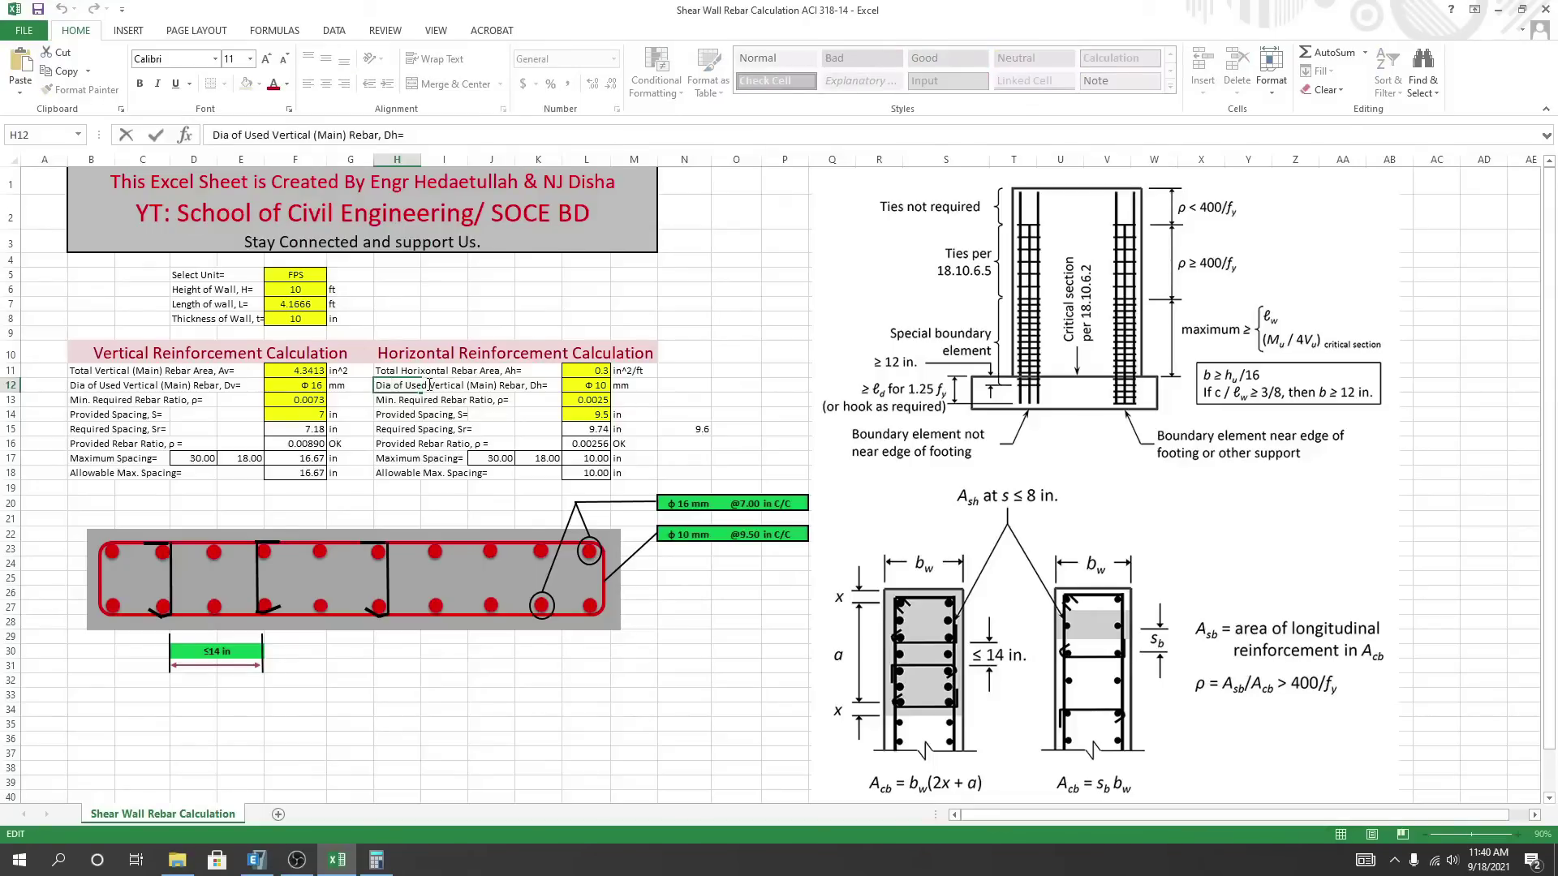
pyautogui.moveTo(443, 384); pyautogui.dragTo(463, 386)
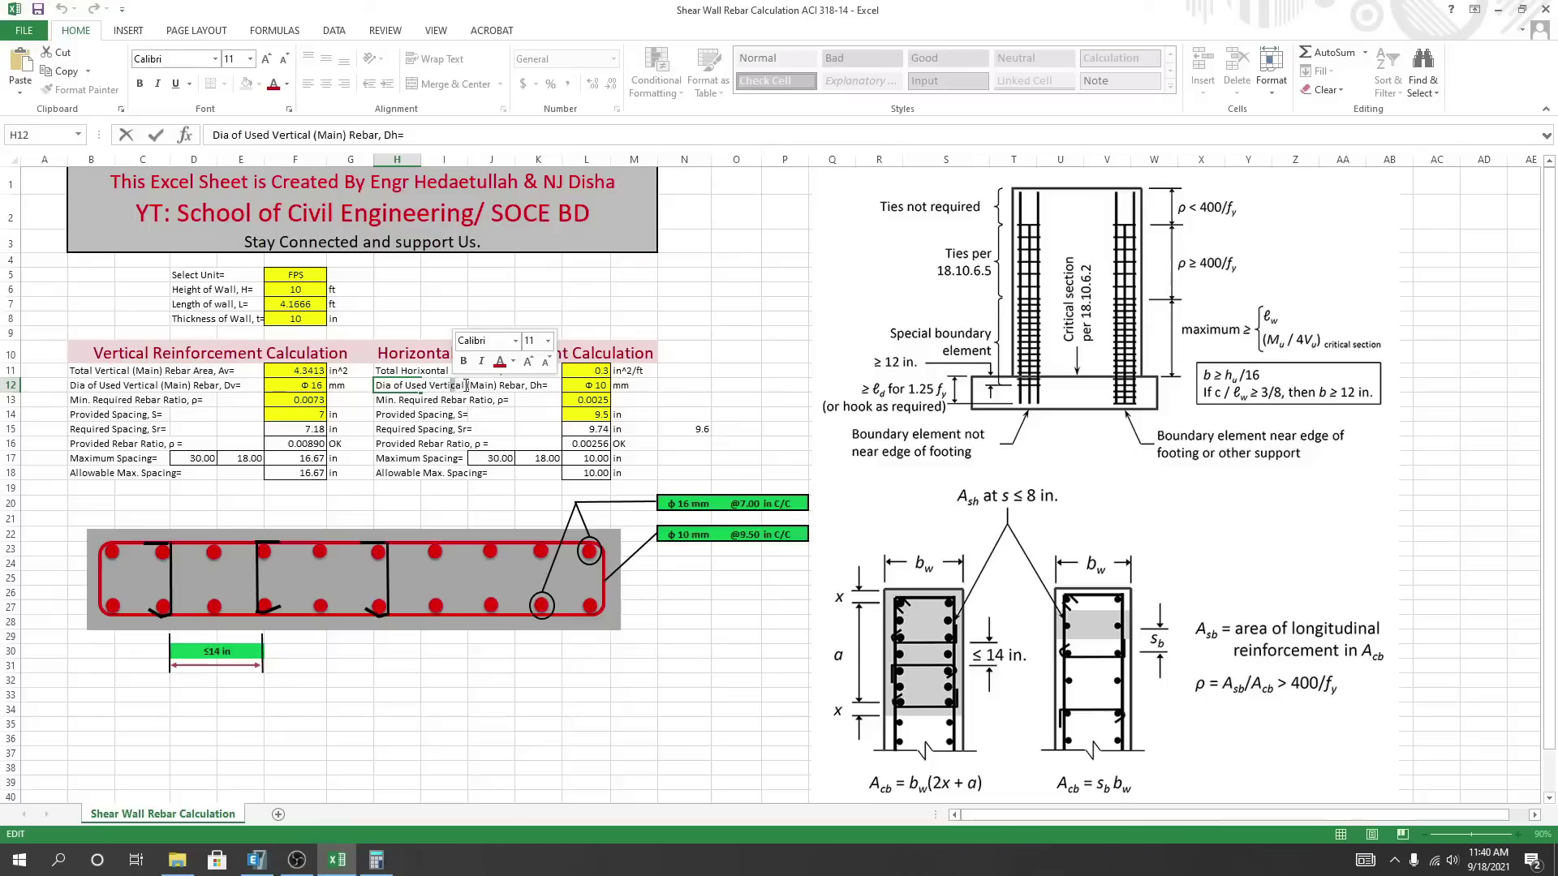
pyautogui.rightClick(432, 384)
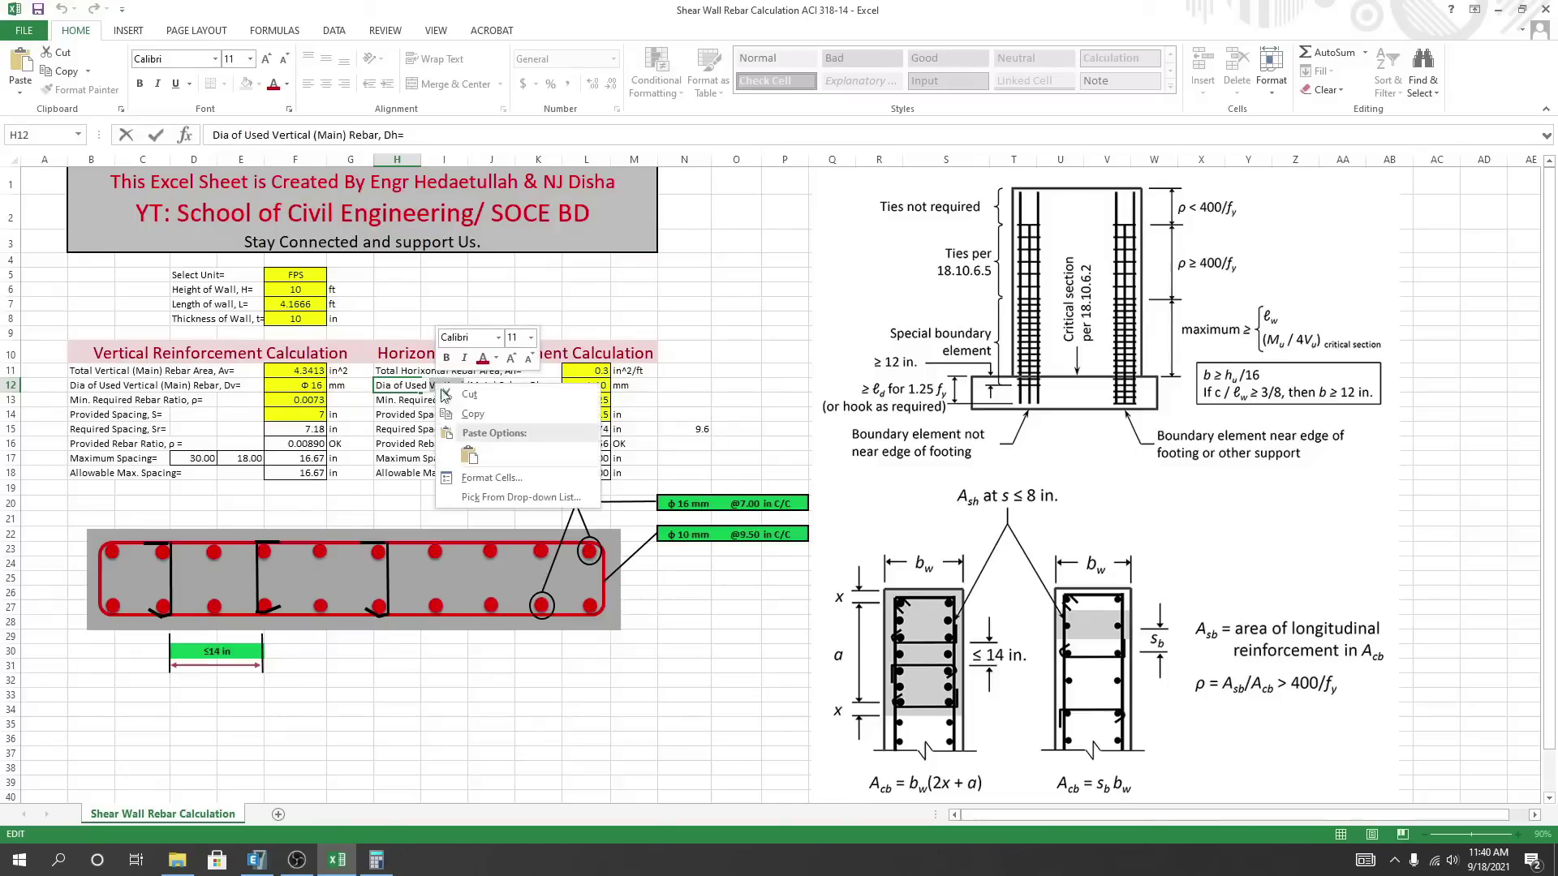
pyautogui.click(463, 451)
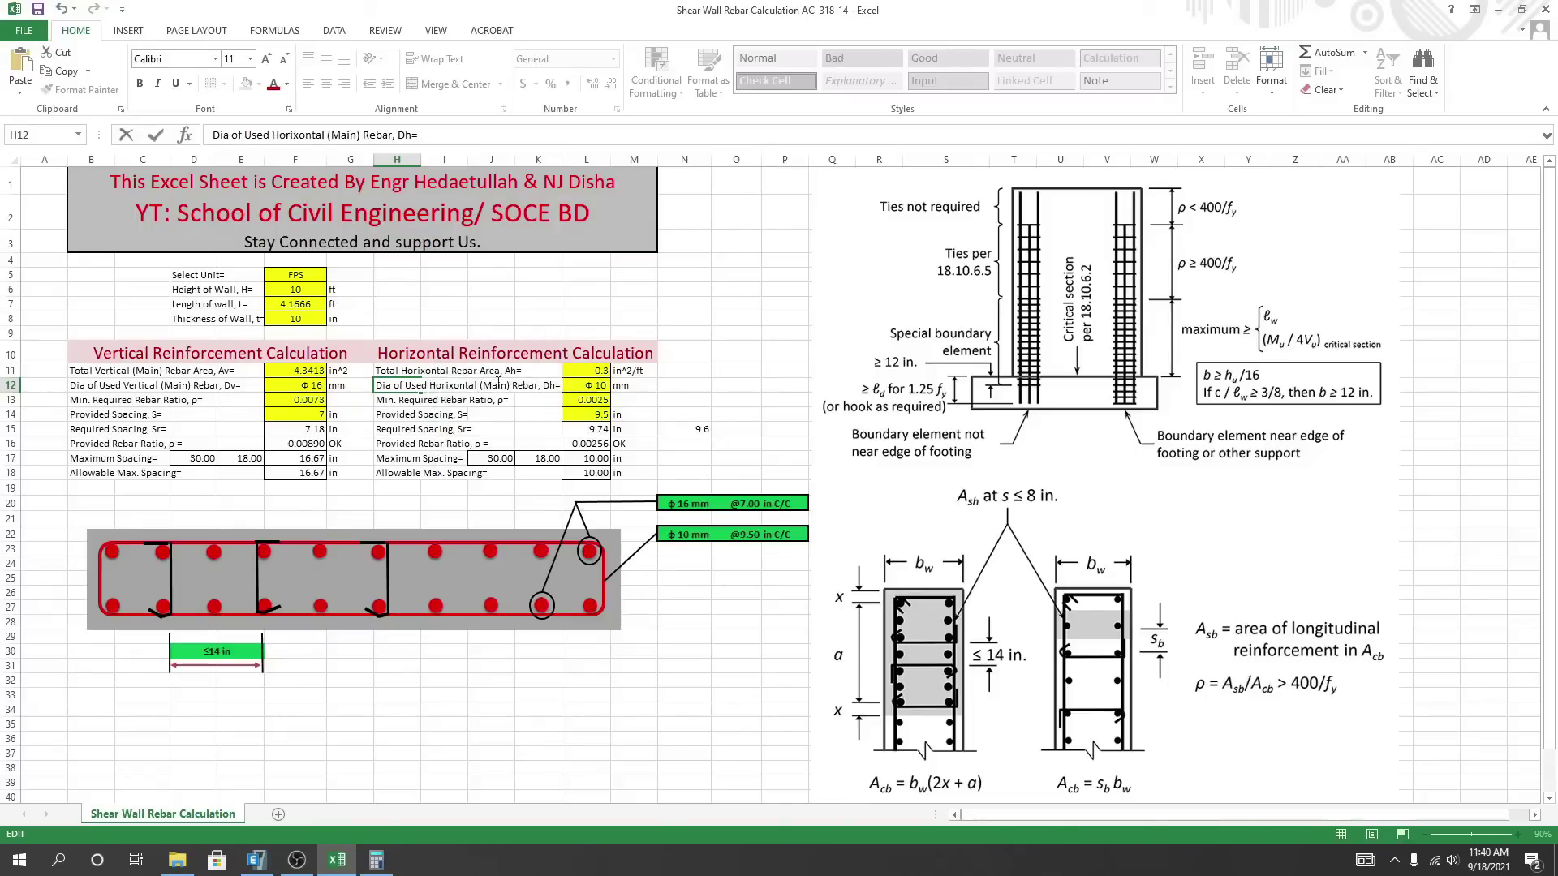
pyautogui.moveTo(510, 387); pyautogui.dragTo(480, 387)
pyautogui.press('Delete')
pyautogui.press('BackSpace')
pyautogui.hotkey('ctrl', 'Return')
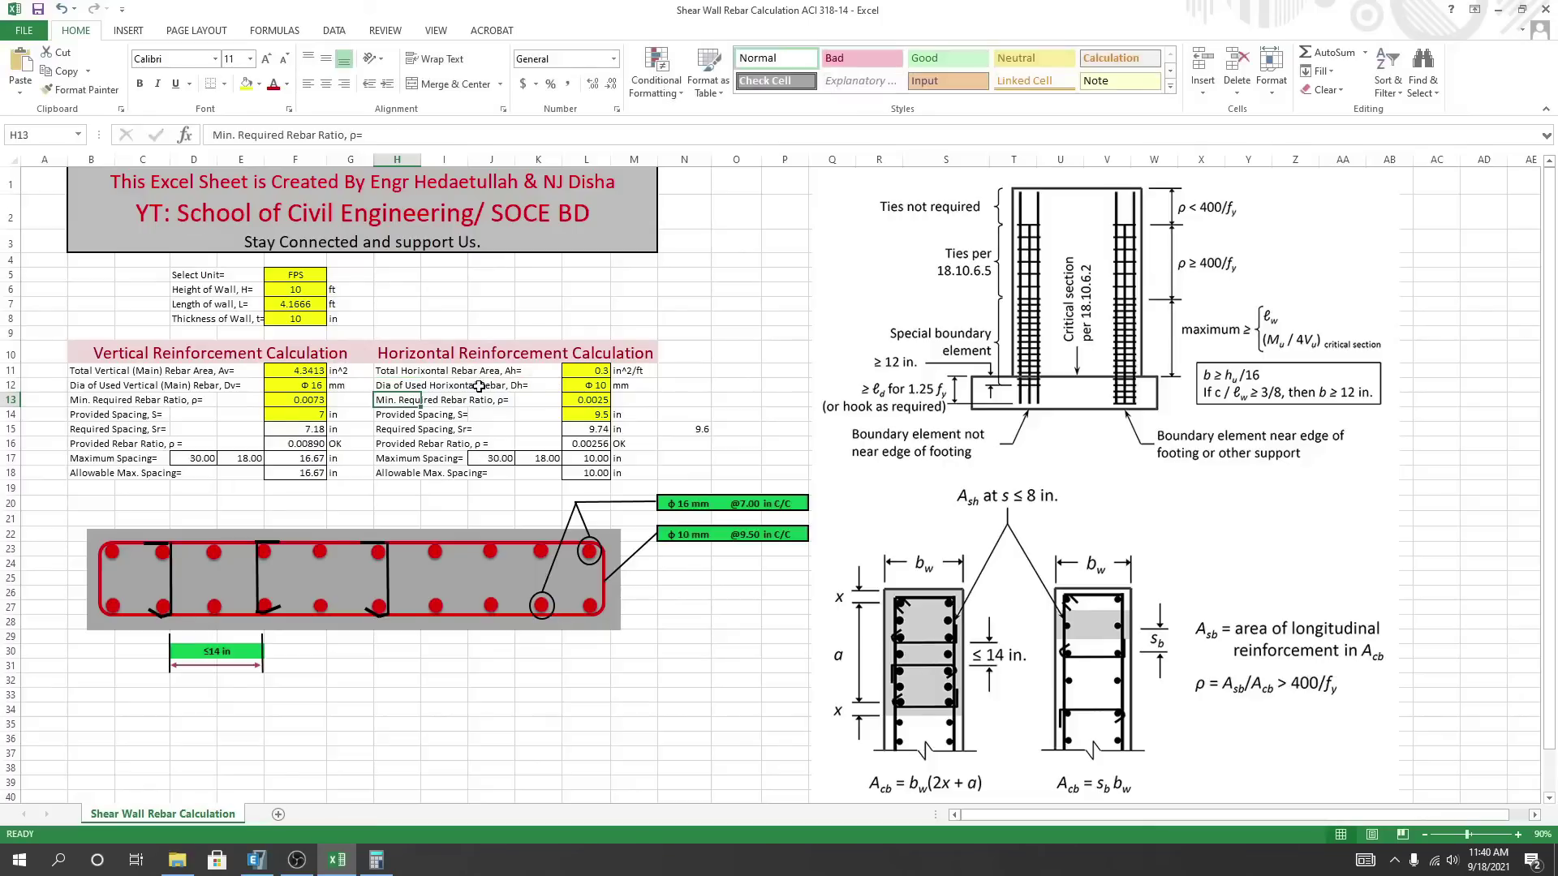
# Check the unit in M15, required spacing in L15 and provided 9.5 in L14.
pyautogui.click(649, 430)
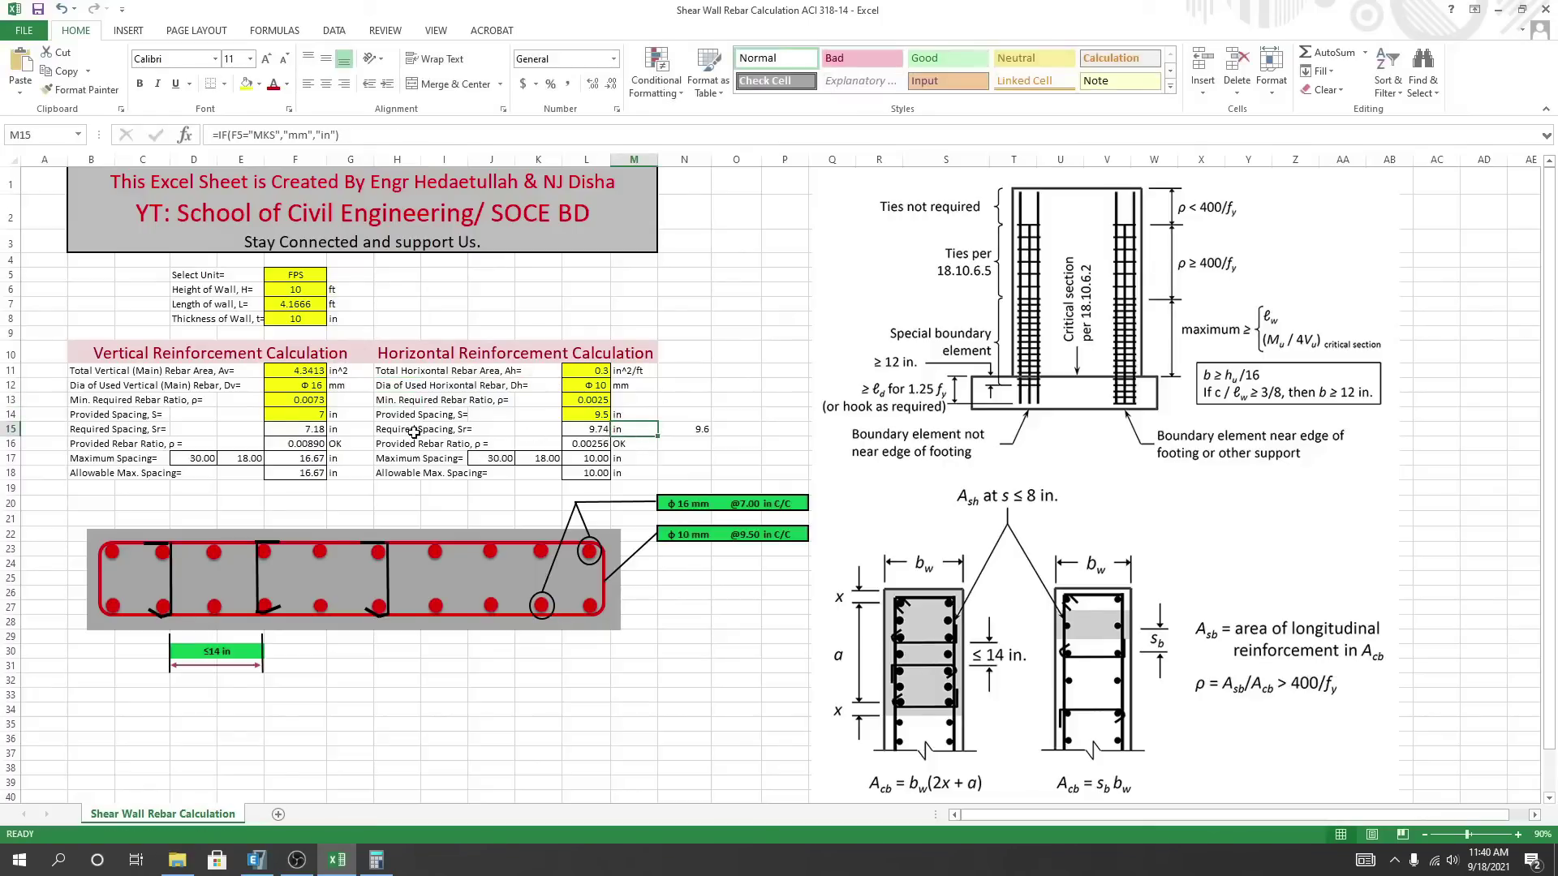
pyautogui.click(678, 681)
pyautogui.click(597, 431)
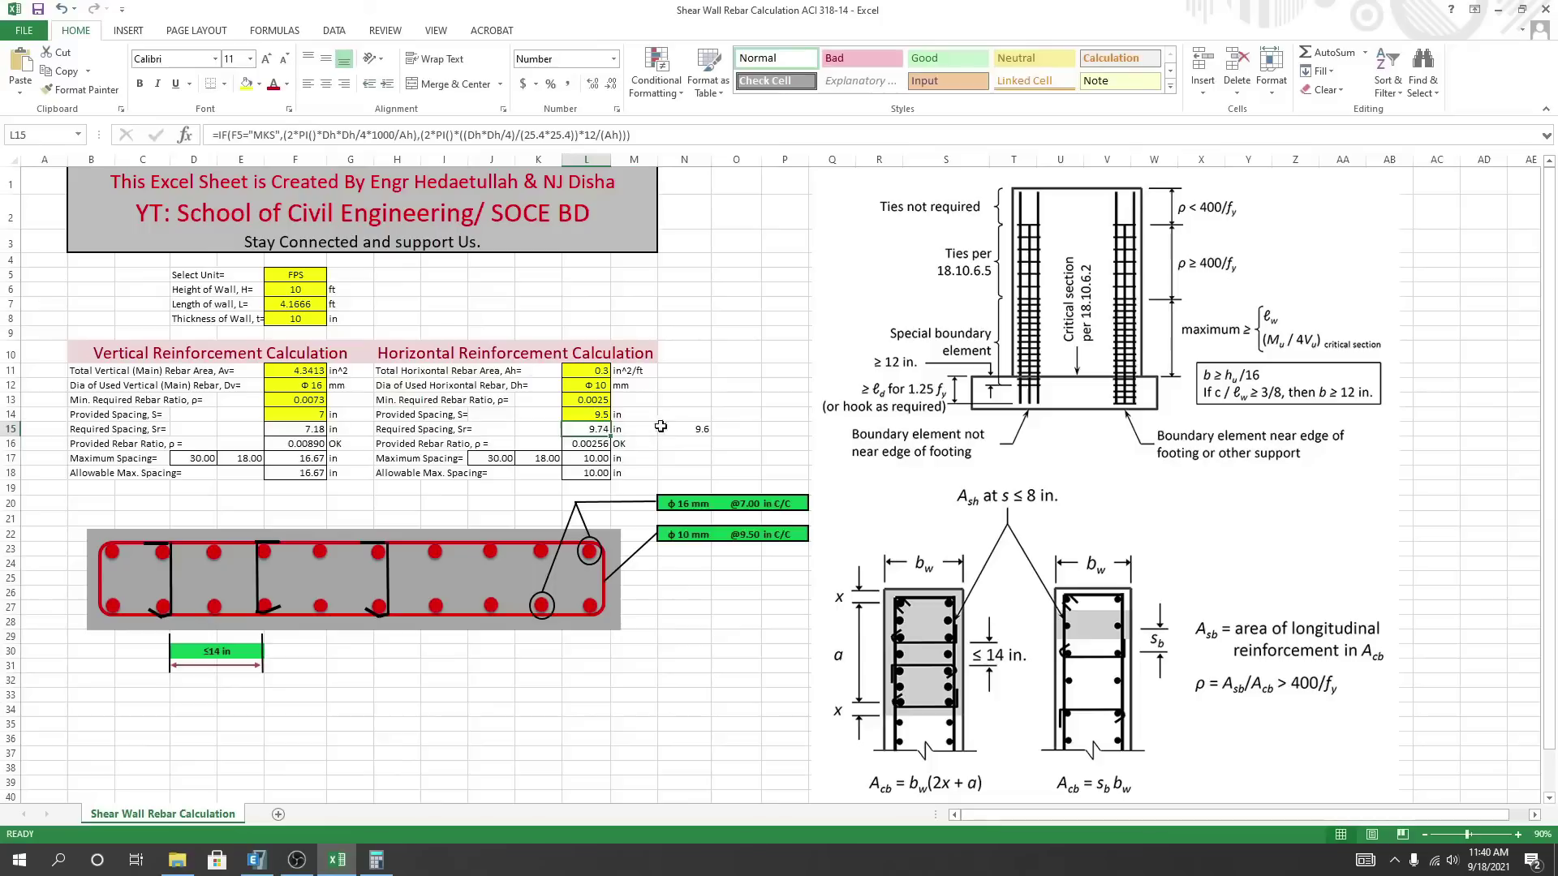
pyautogui.click(697, 446)
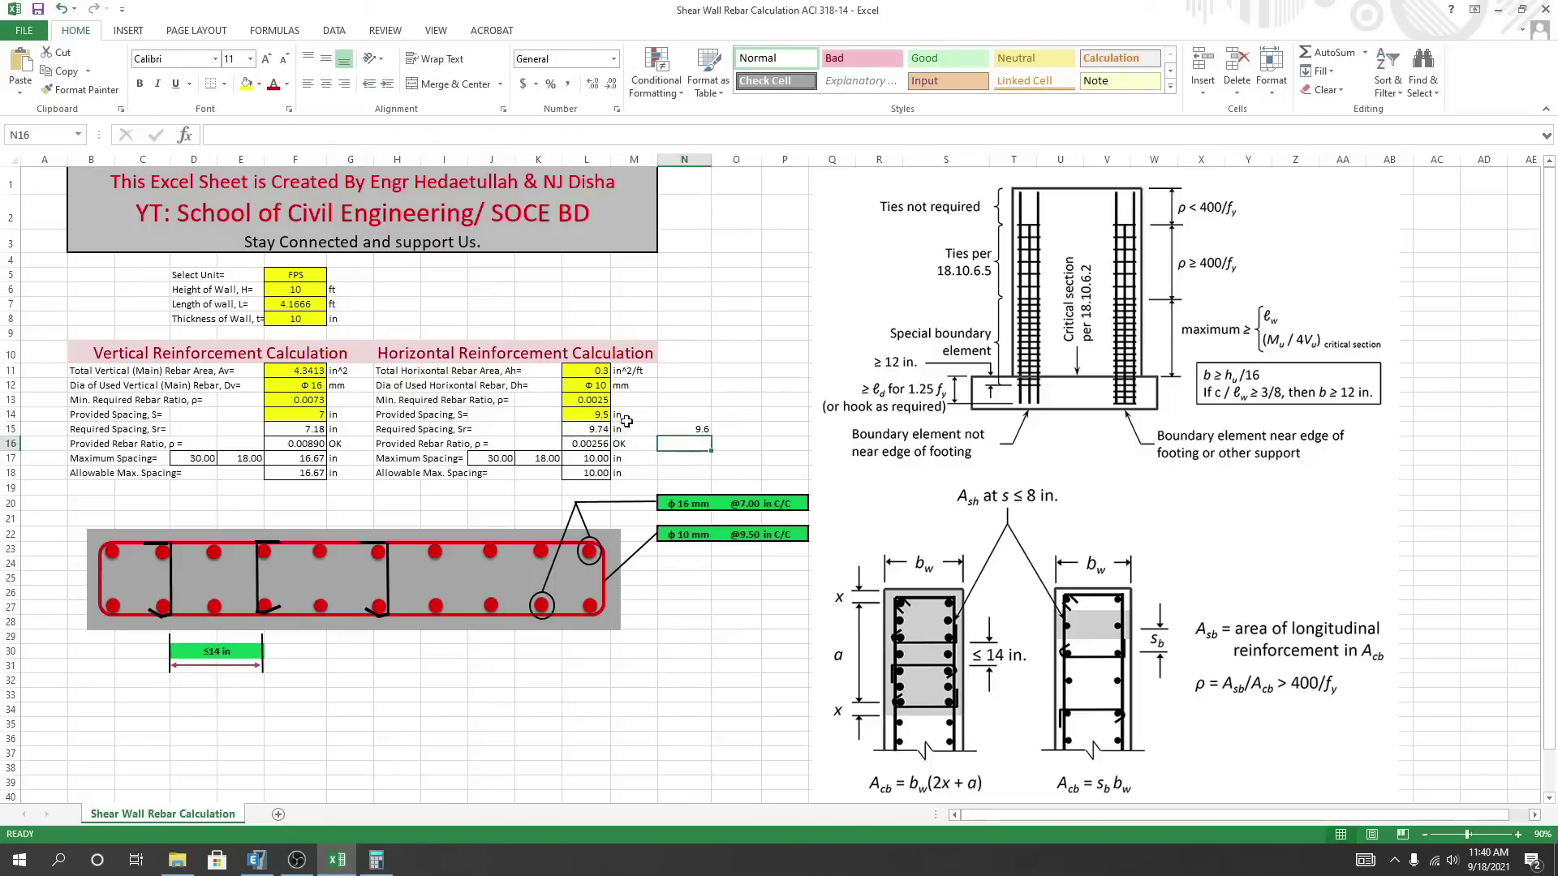
pyautogui.click(601, 415)
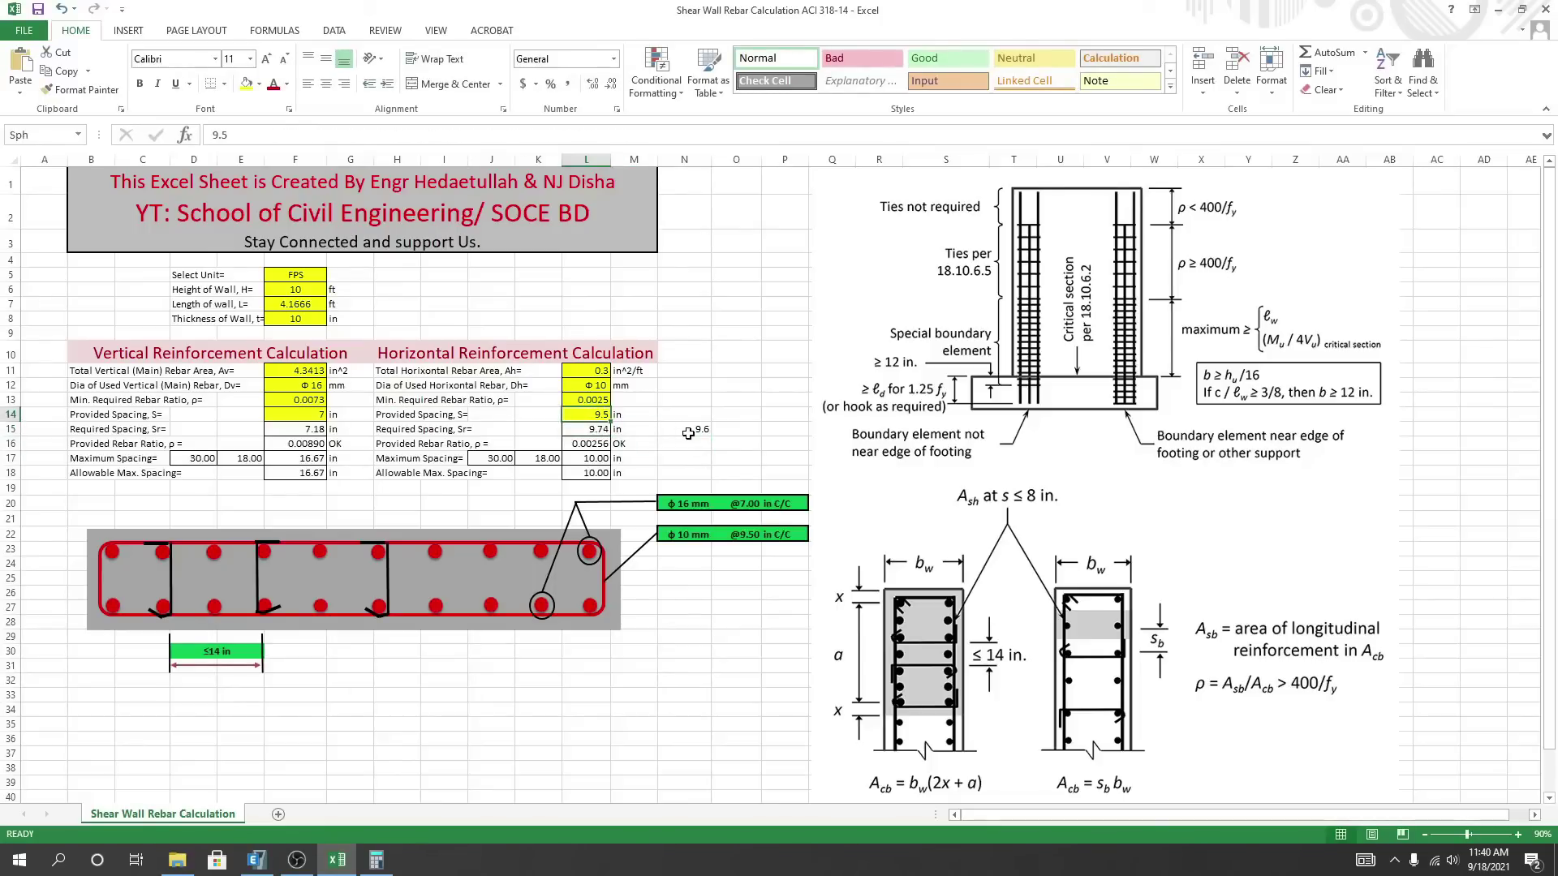
pyautogui.click(685, 472)
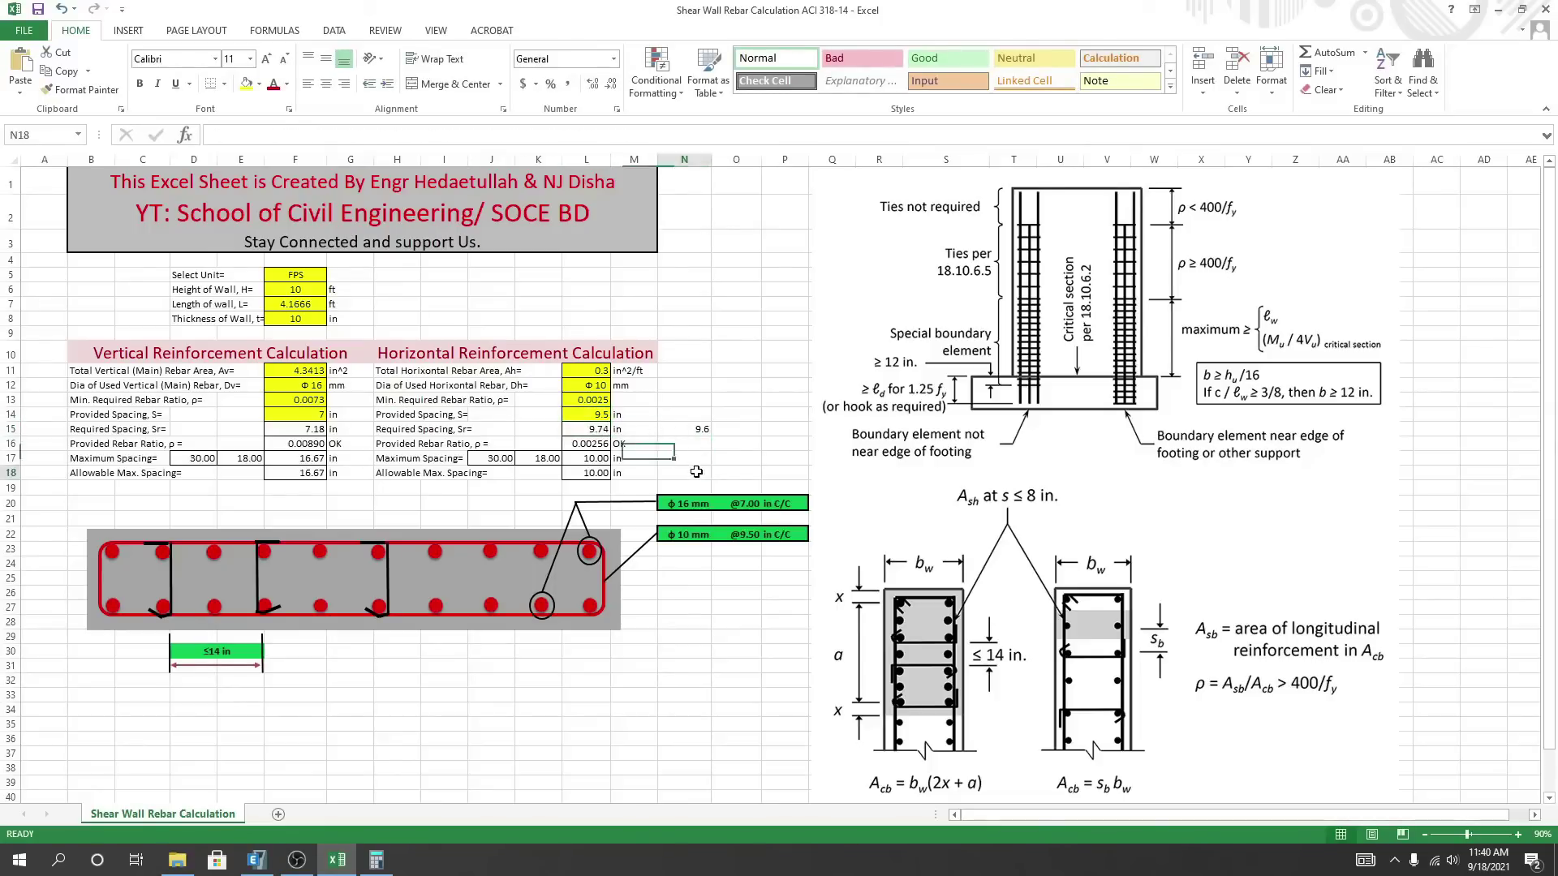
# Inspect the allowable maximum spacing formula =MIN(J17:L17) in L18, then return to ETABS.
pyautogui.click(598, 473)
pyautogui.click(456, 486)
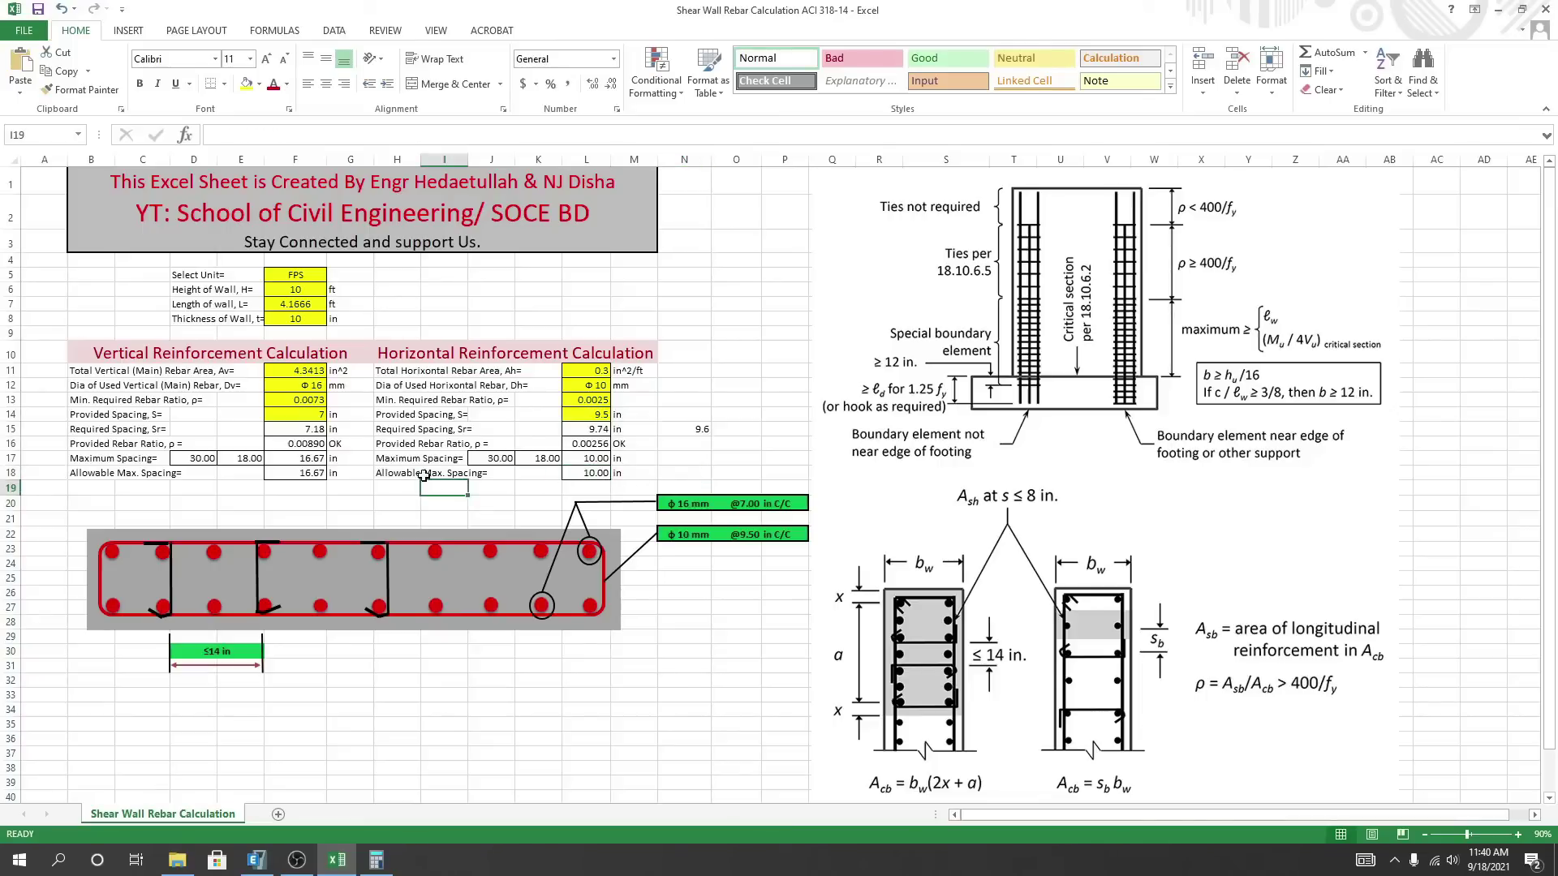
pyautogui.click(600, 487)
pyautogui.press('Left')
pyautogui.press('Down')
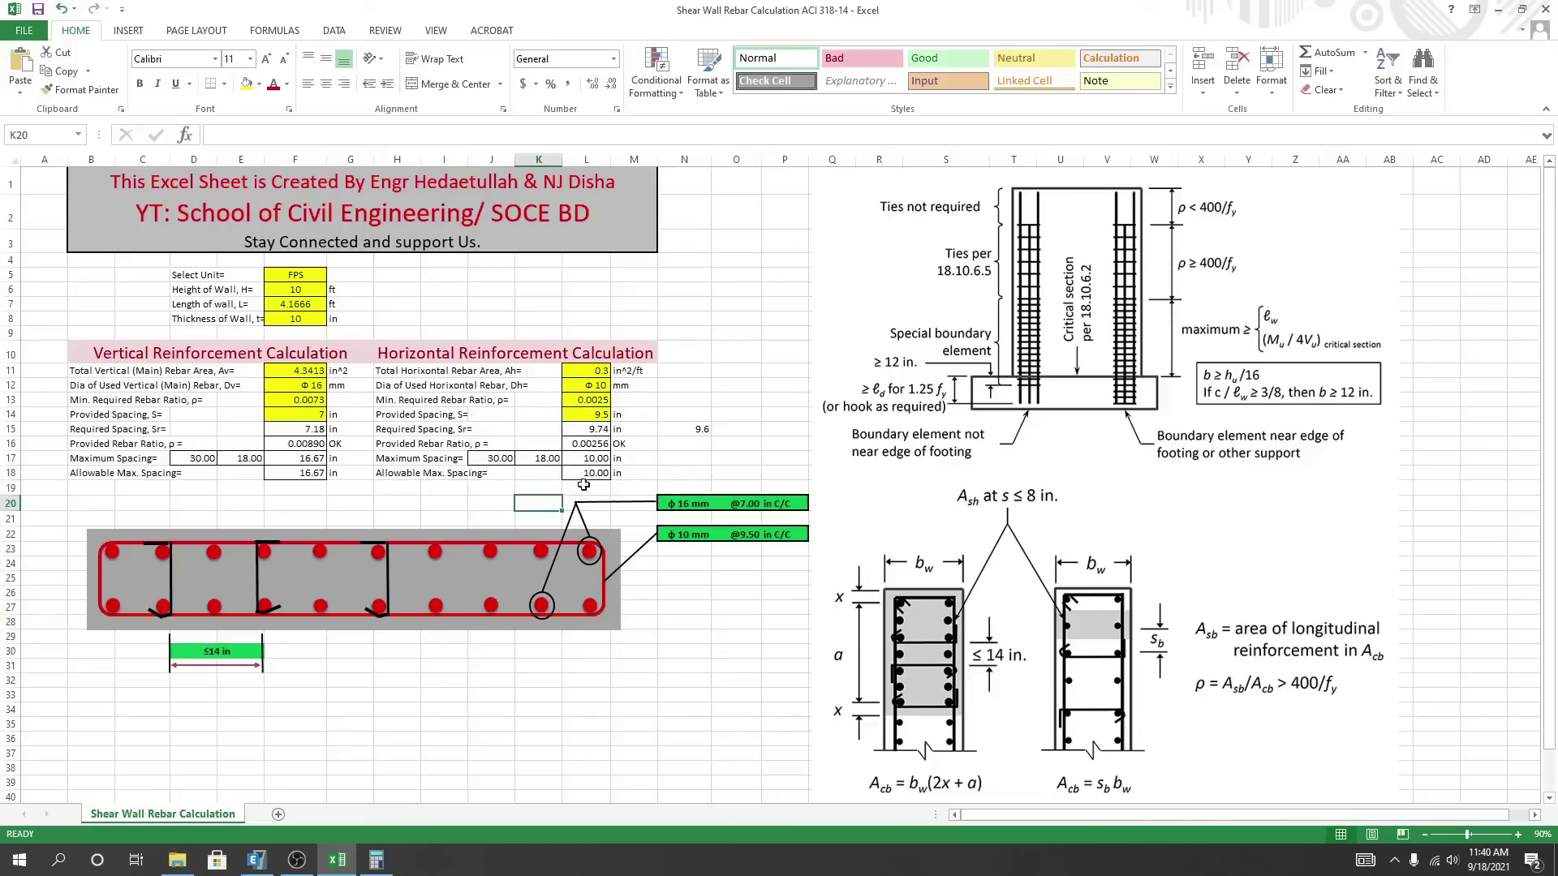
pyautogui.click(592, 474)
pyautogui.click(686, 621)
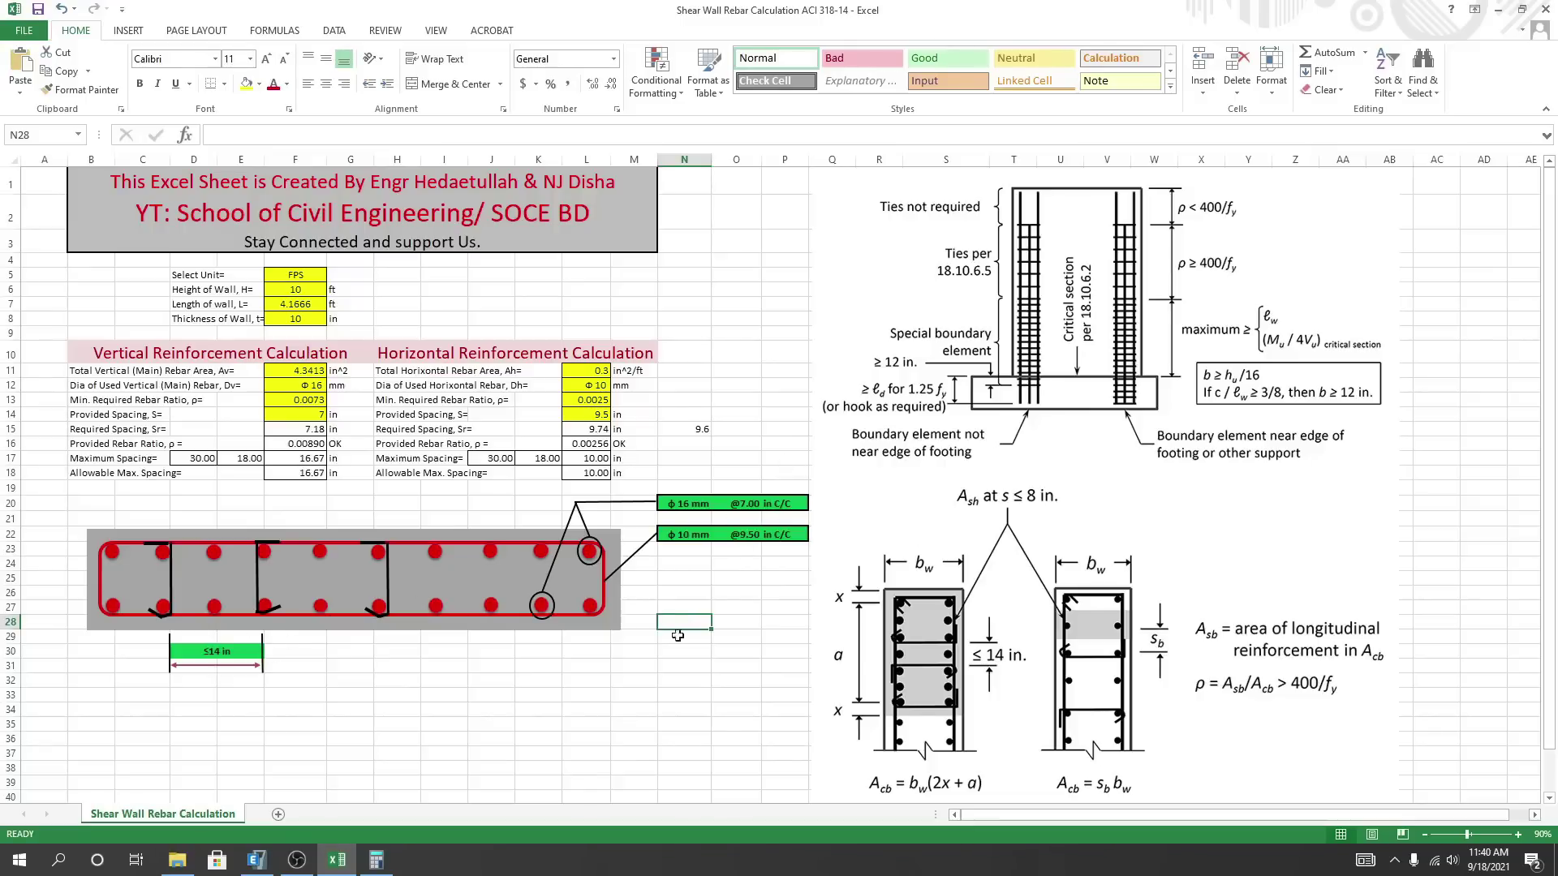
pyautogui.scroll(-2, 1113, 378)
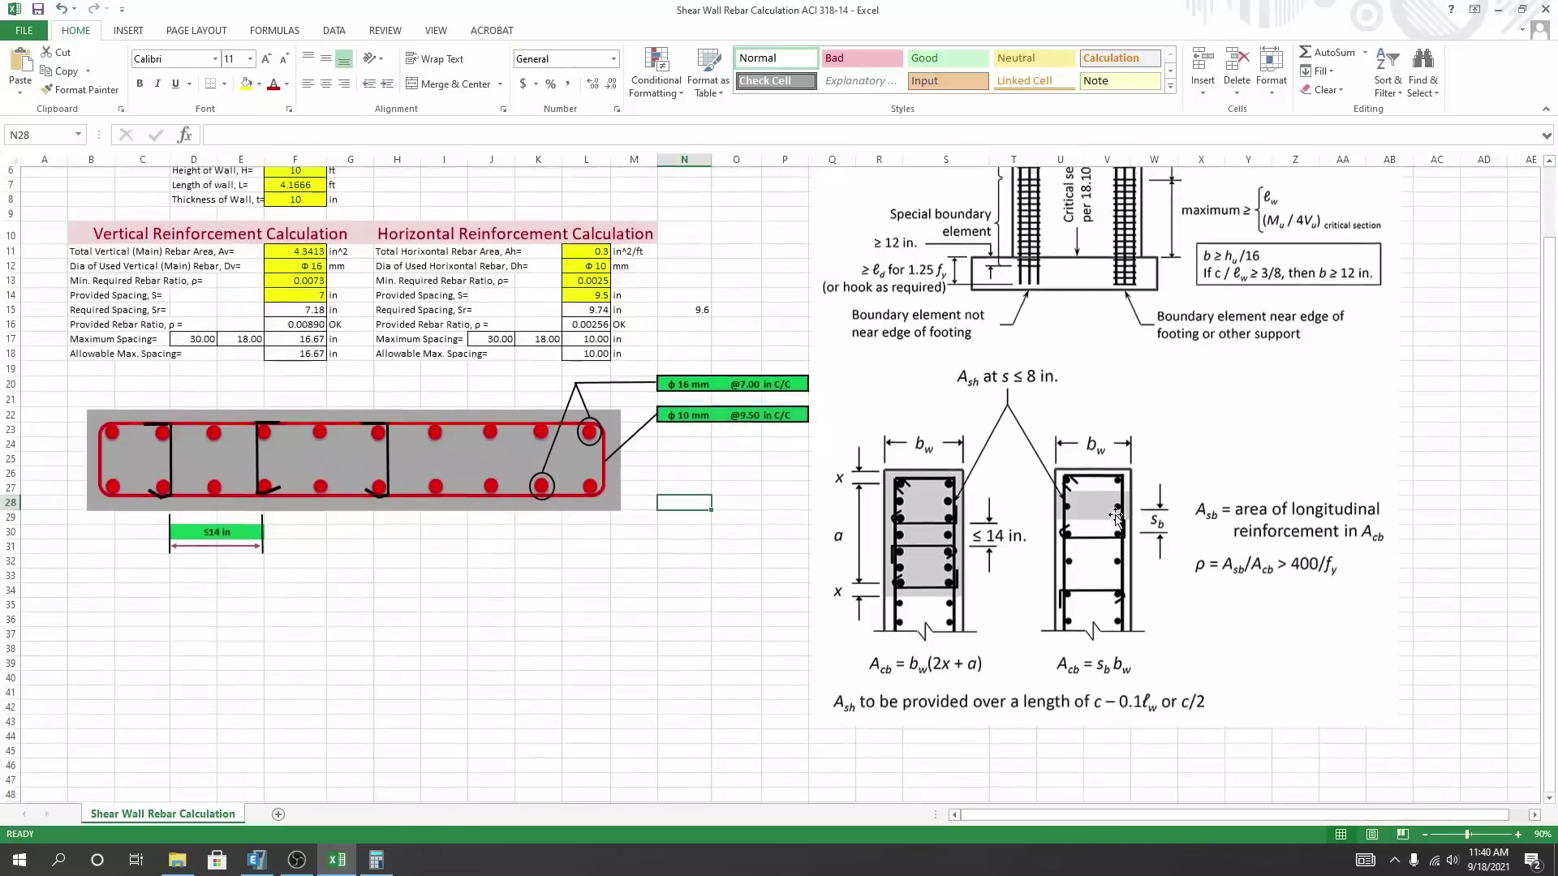
pyautogui.scroll(2, 1039, 348)
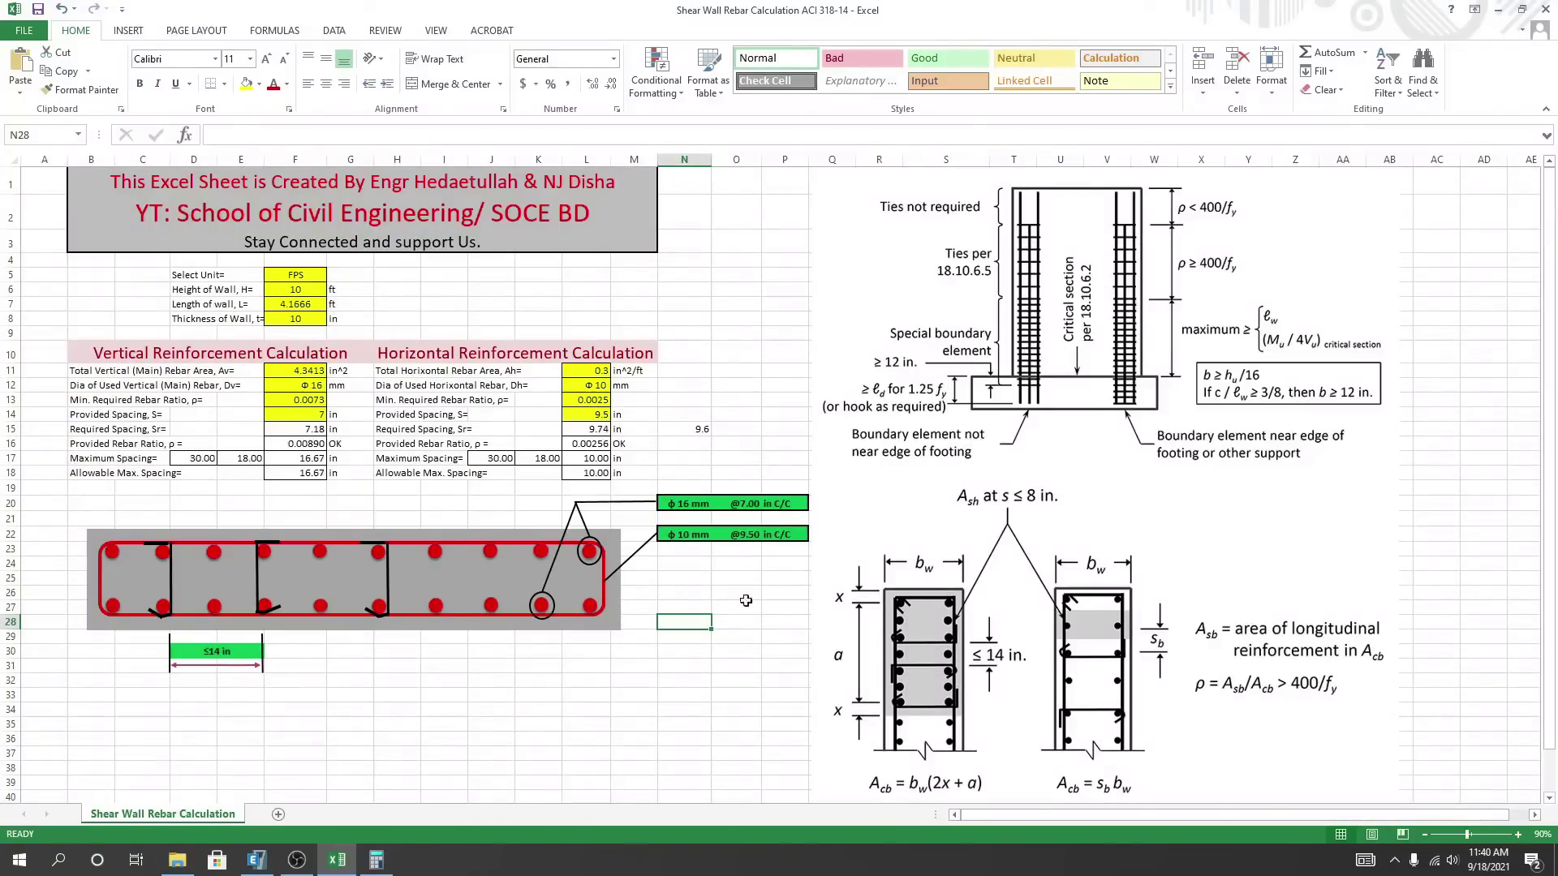
pyautogui.click(637, 872)
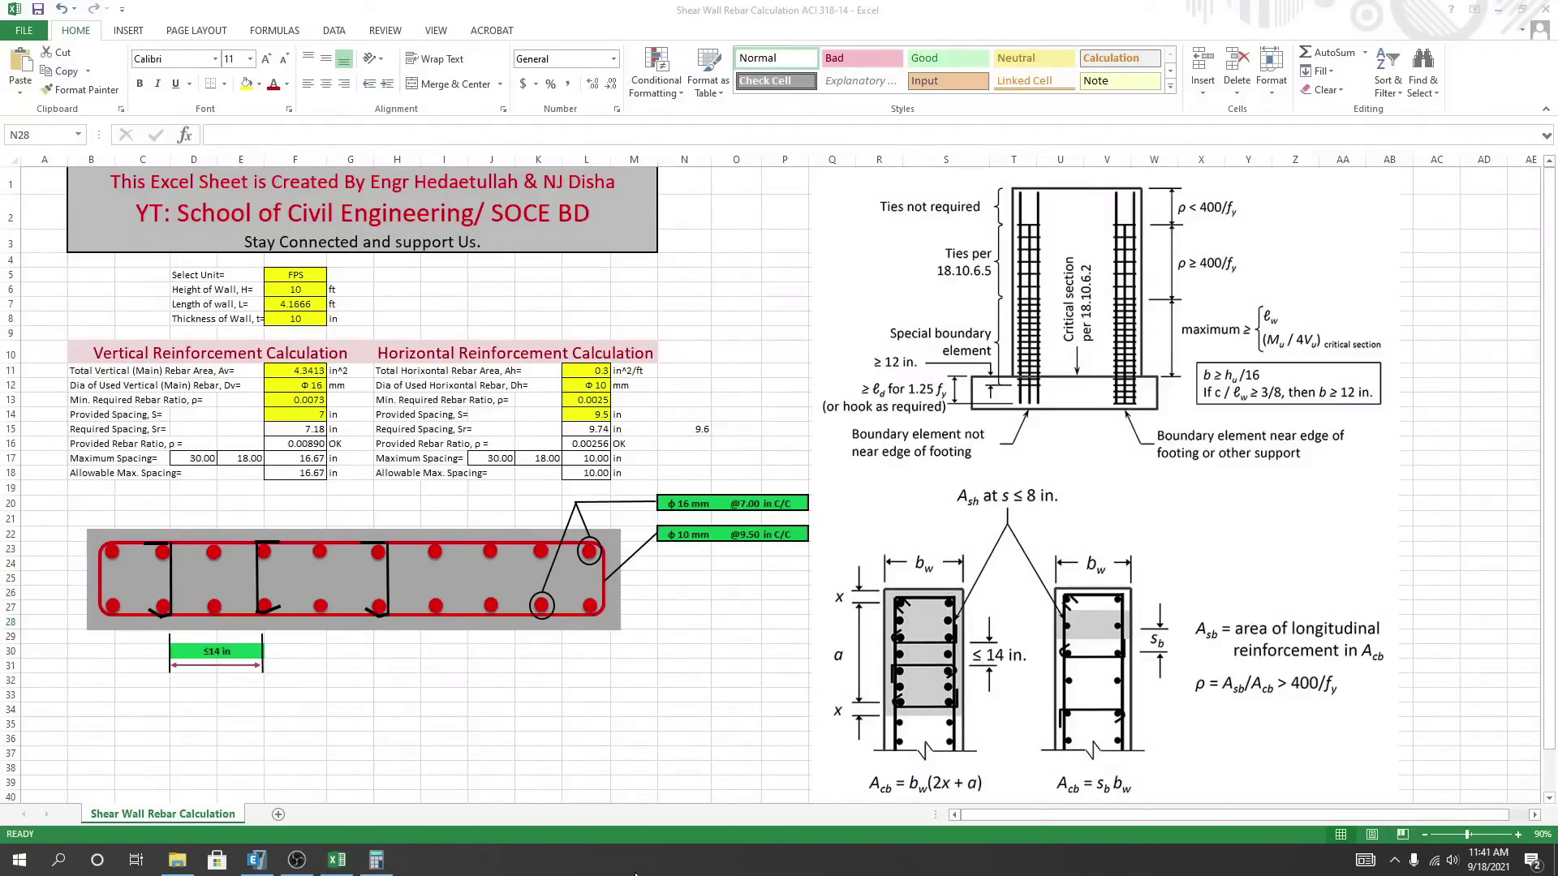
pyautogui.click(255, 860)
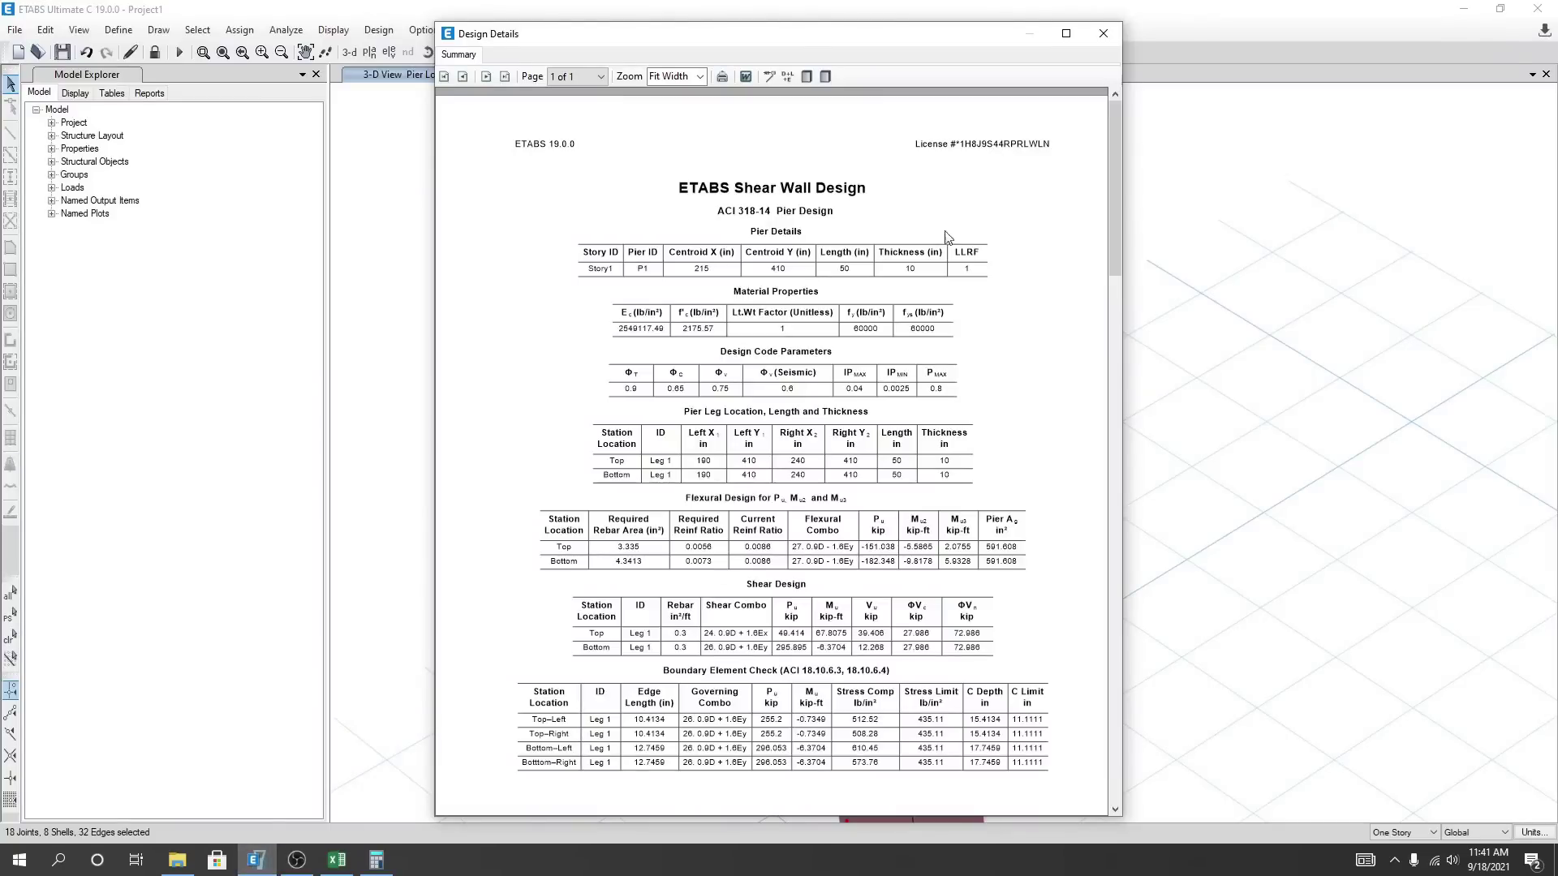
# Close the ETABS shear wall design report, returning to the 3-D pier reinforcing-area view (ACI 318-14).
pyautogui.click(1104, 33)
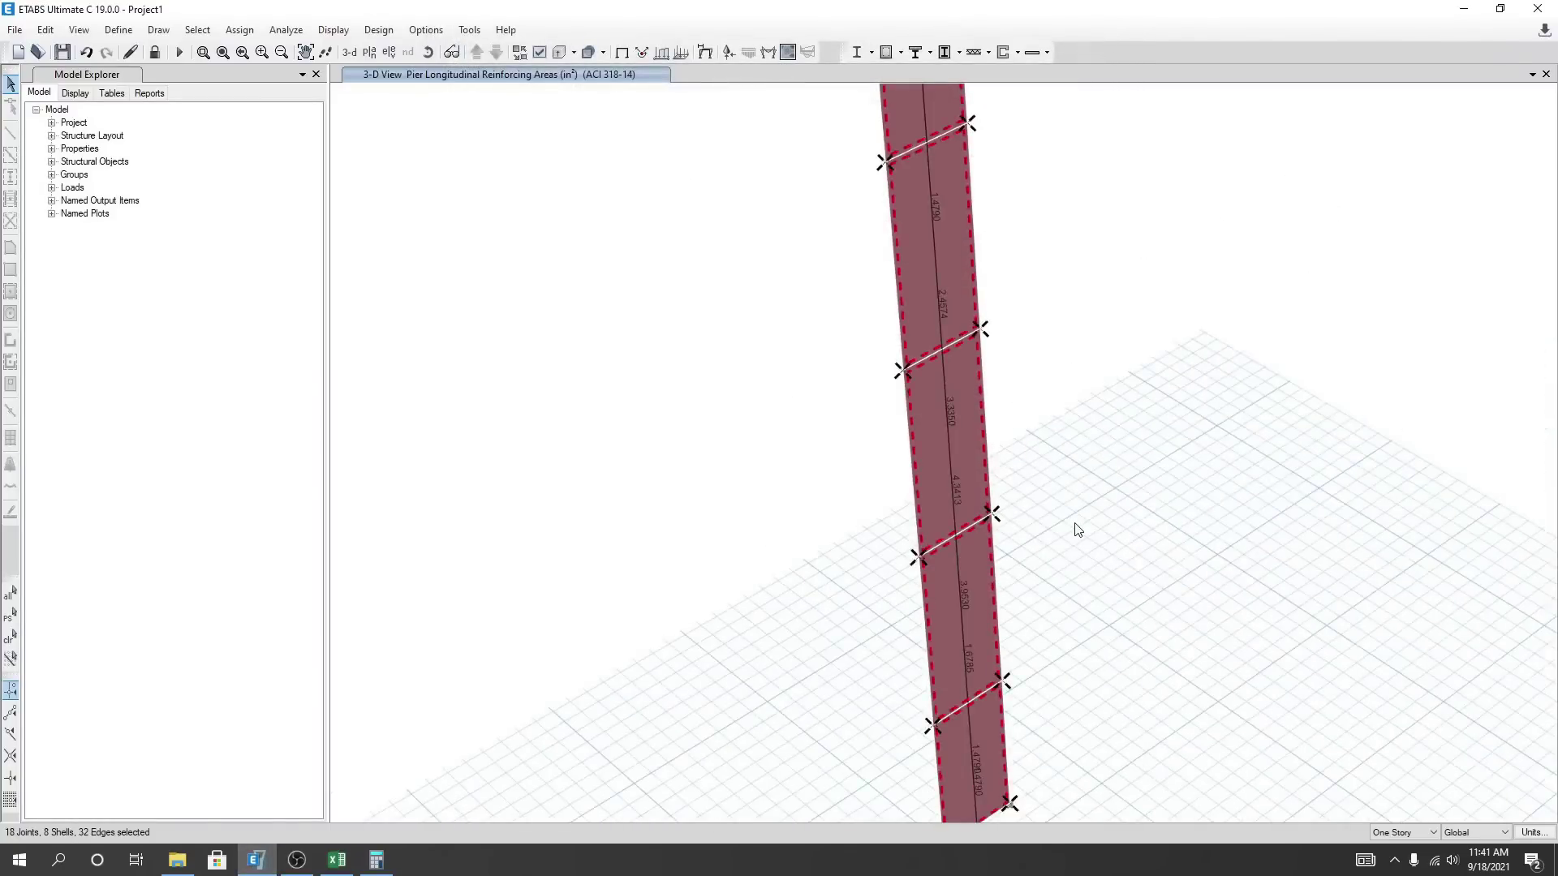
pyautogui.scroll(-3, 1078, 529)
pyautogui.scroll(3, 897, 498)
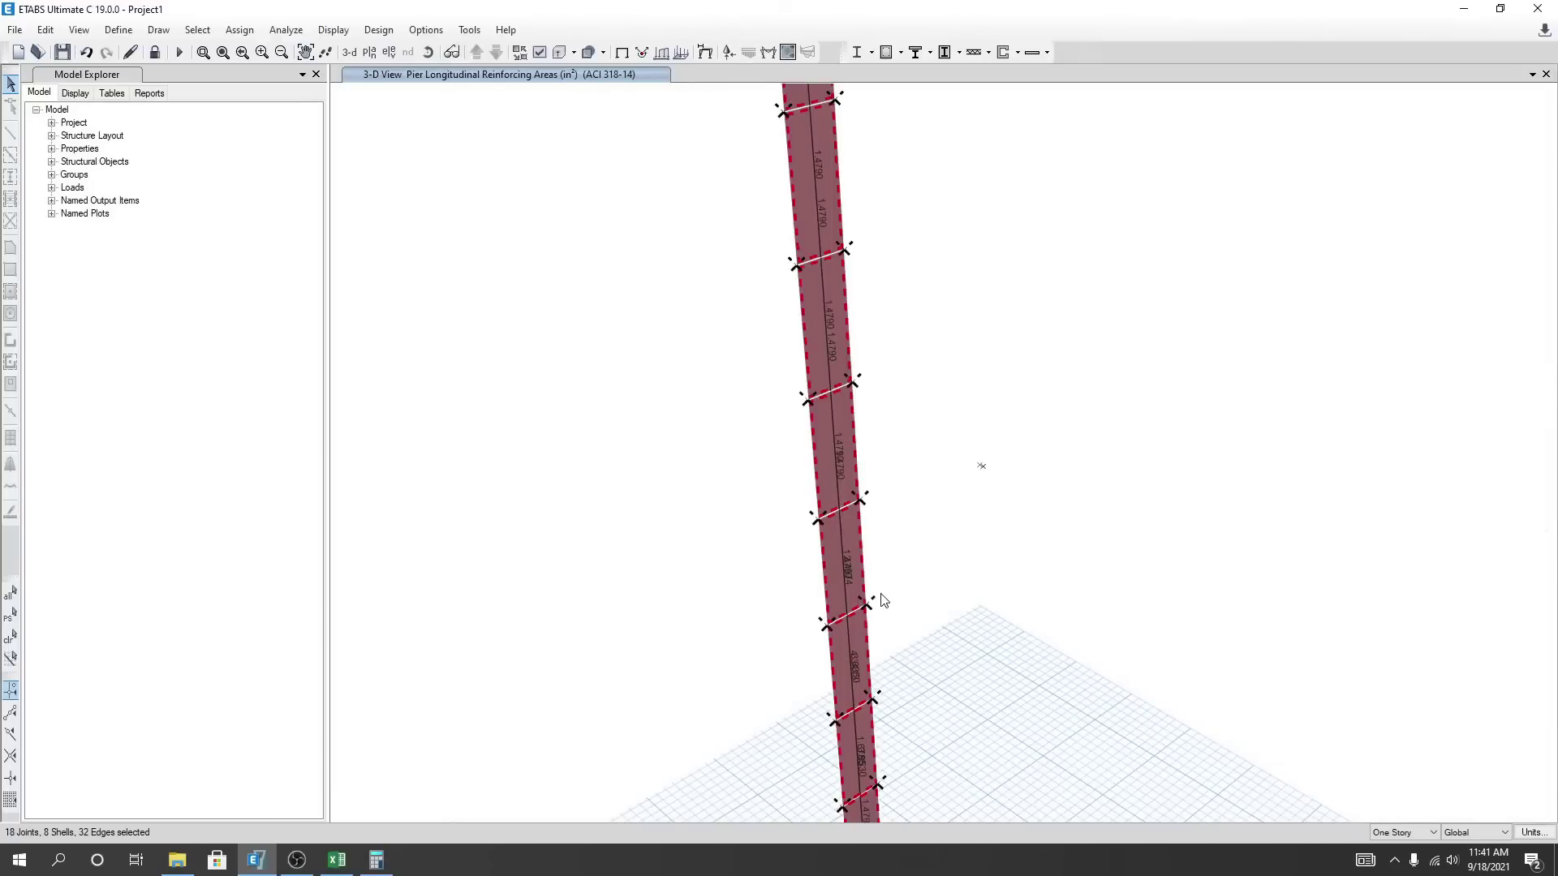